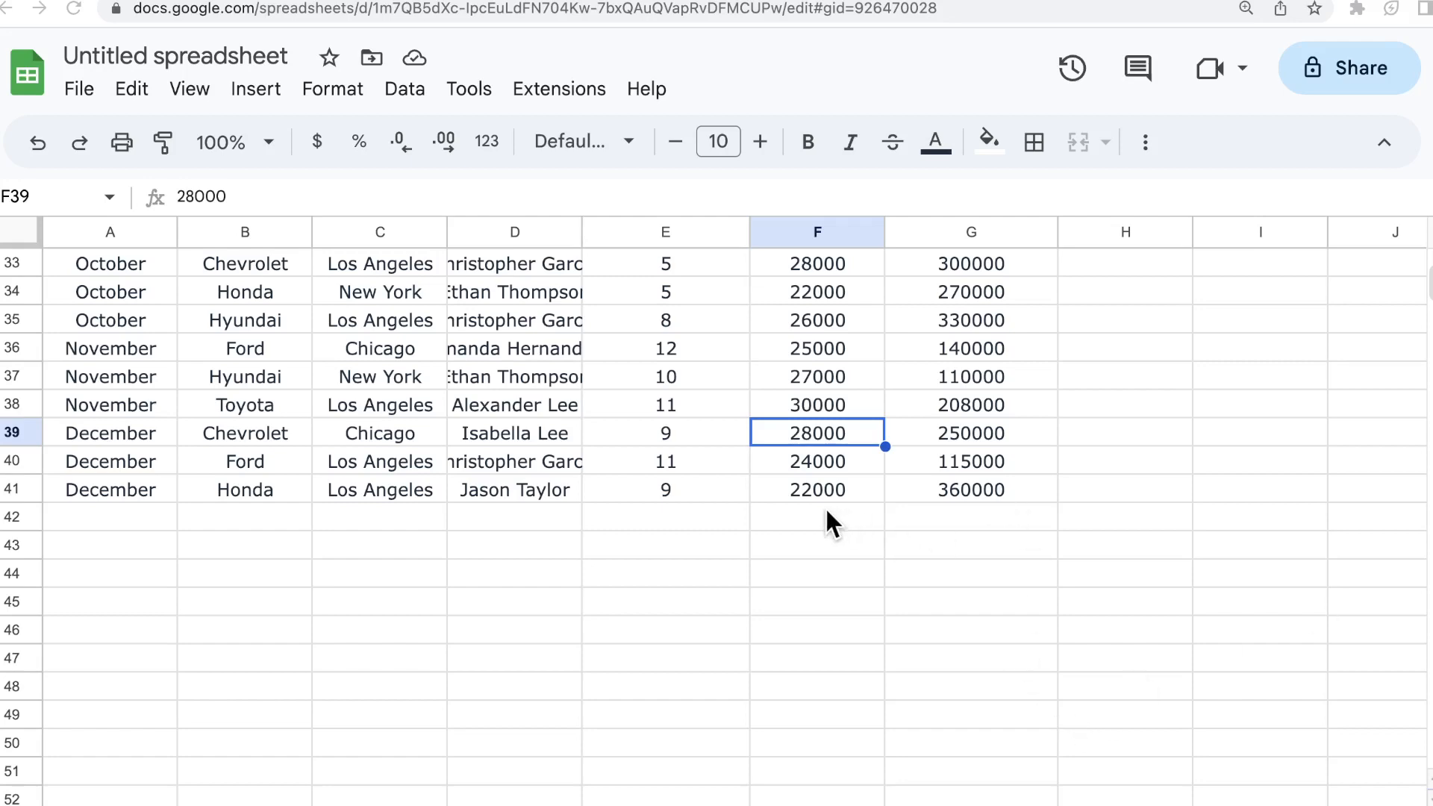
# Step: Review the car sales data from the header row down to the last December record
pyautogui.scroll(10, 826, 512)
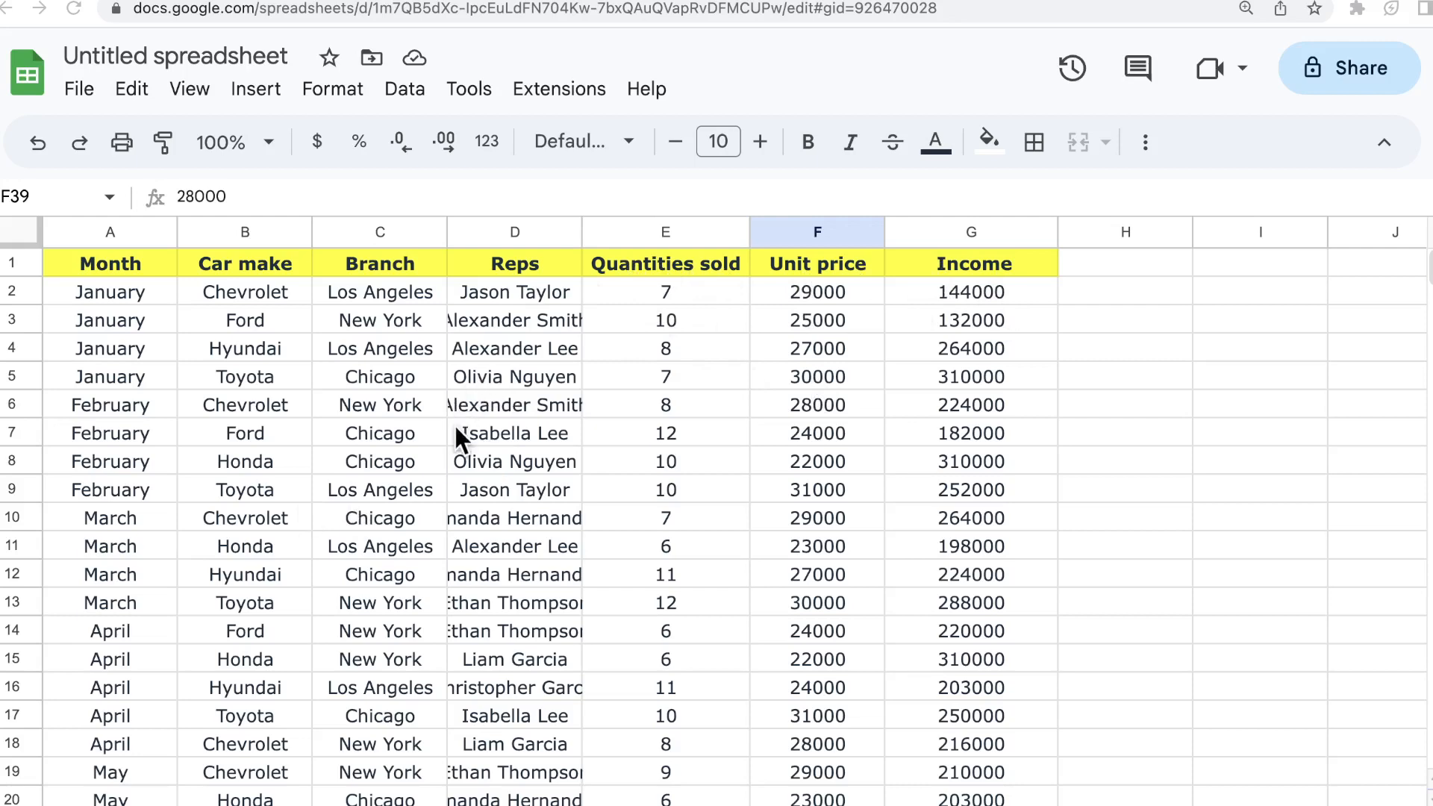
pyautogui.scroll(-15, 445, 432)
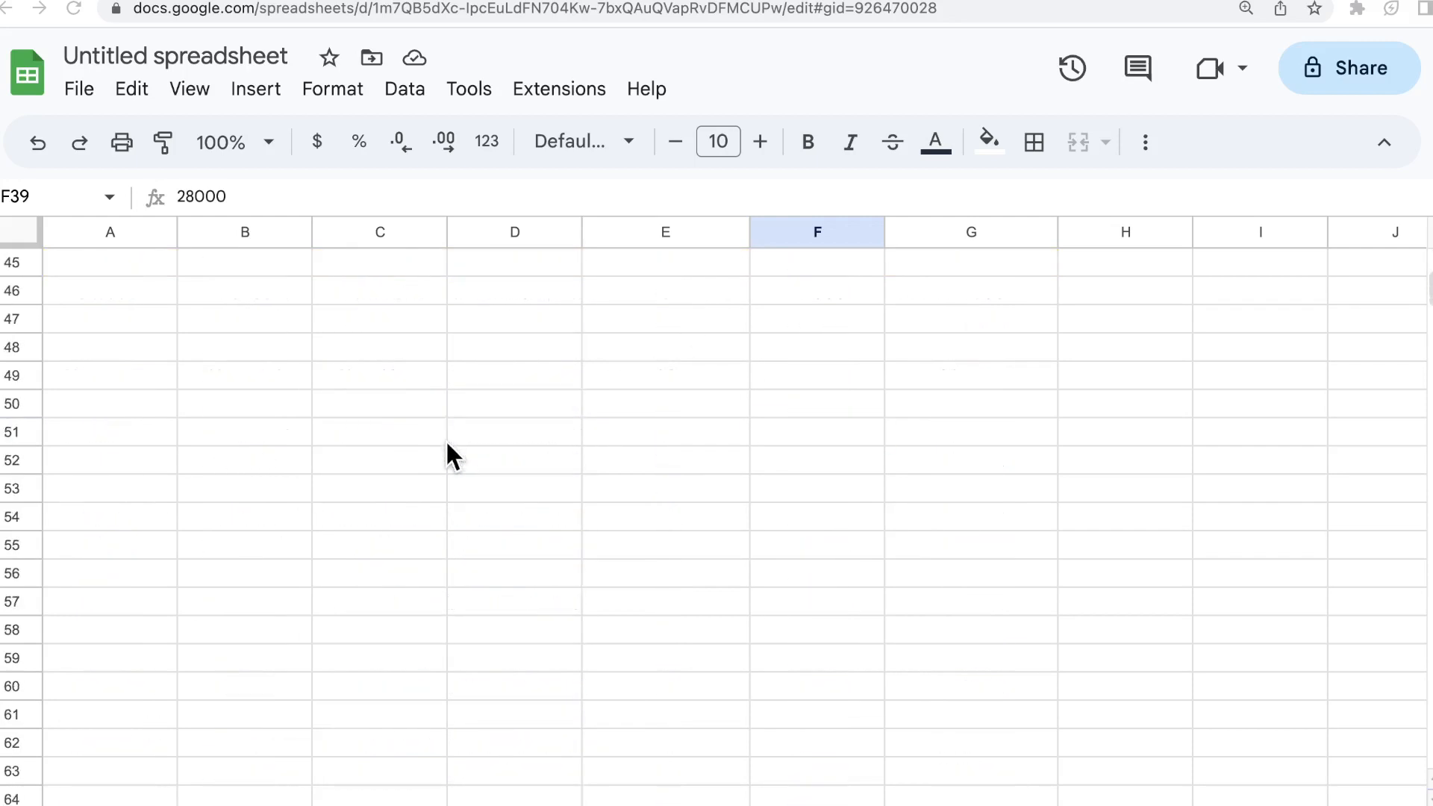
pyautogui.scroll(15, 448, 451)
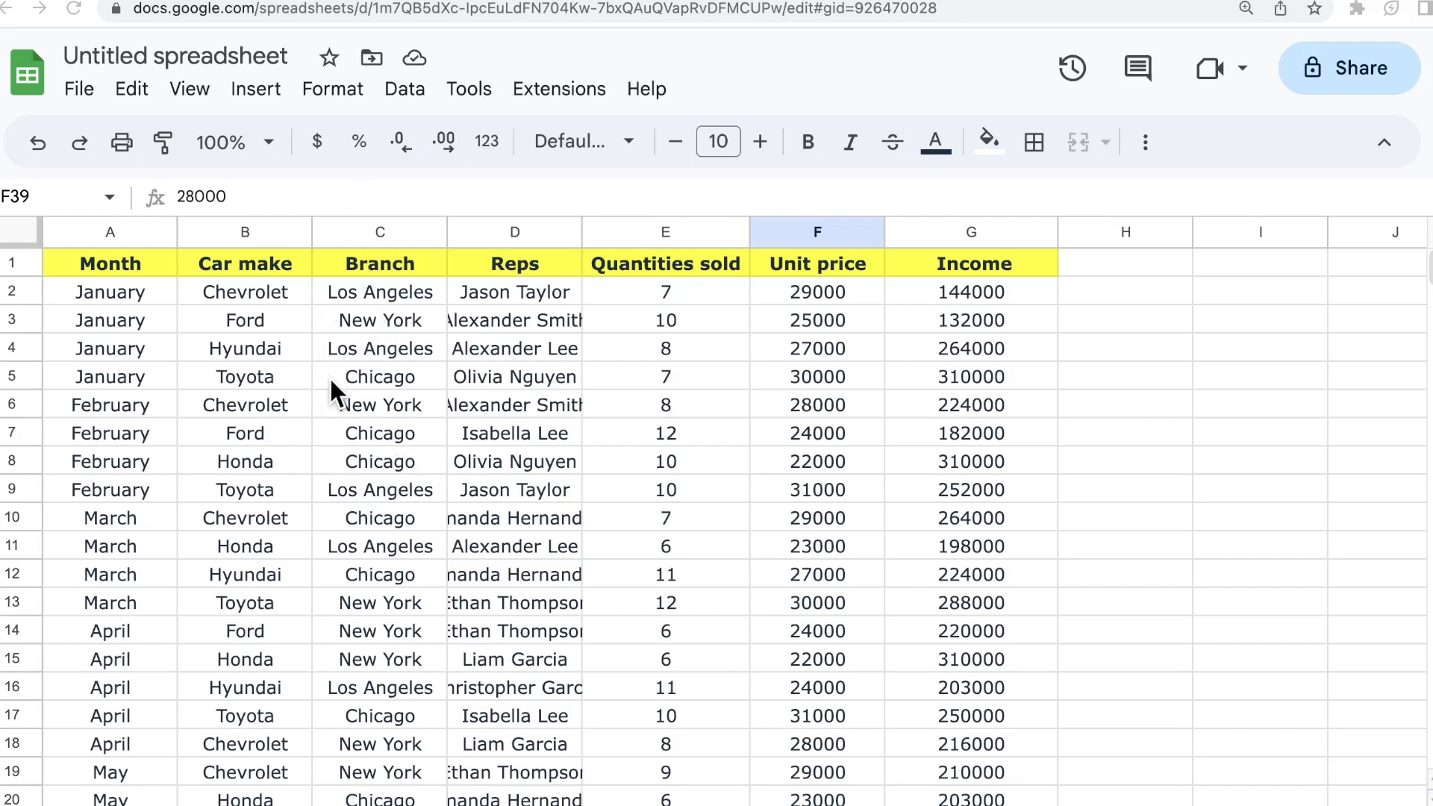
pyautogui.scroll(-10, 328, 375)
pyautogui.scroll(10, 333, 388)
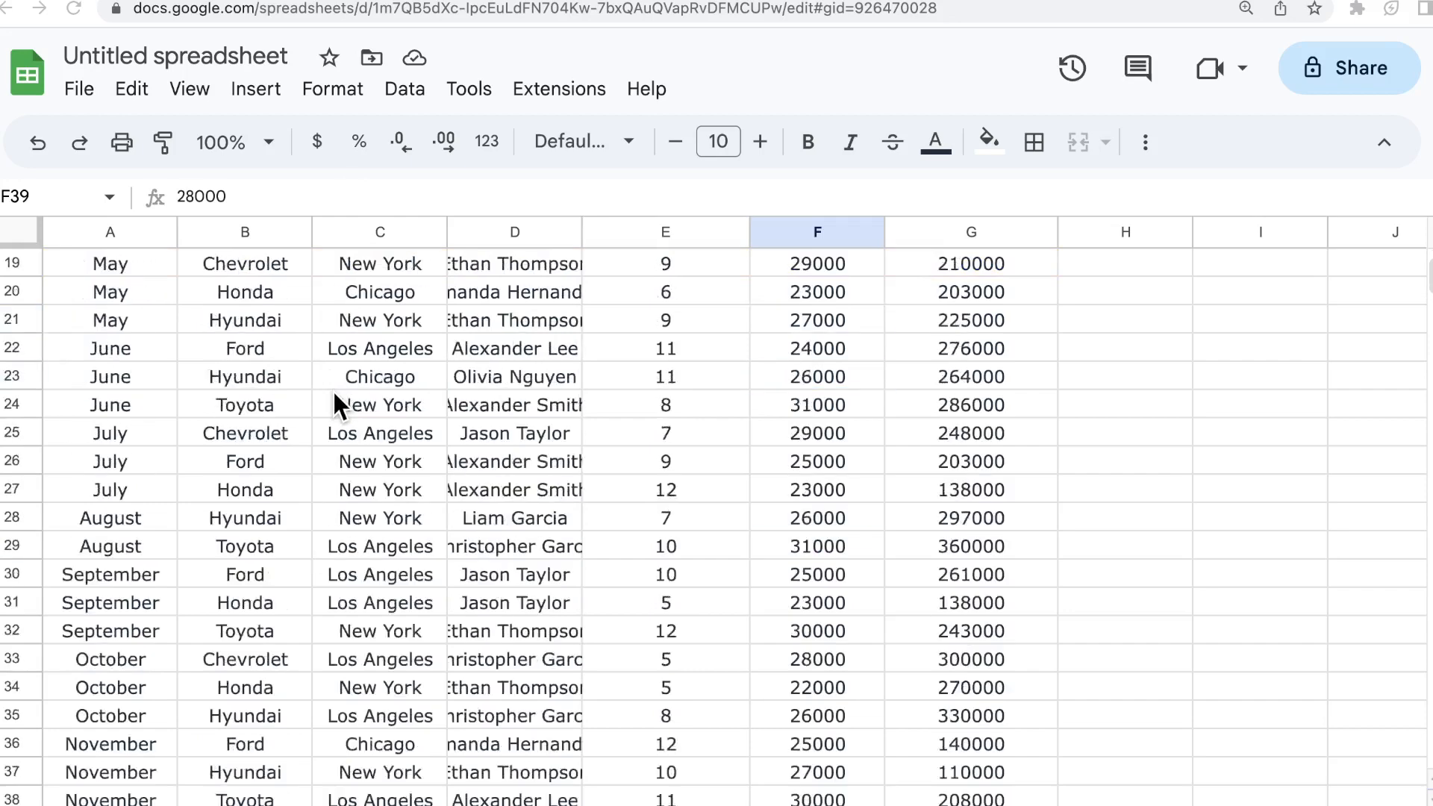
pyautogui.scroll(-5, 333, 388)
pyautogui.scroll(-4, 341, 367)
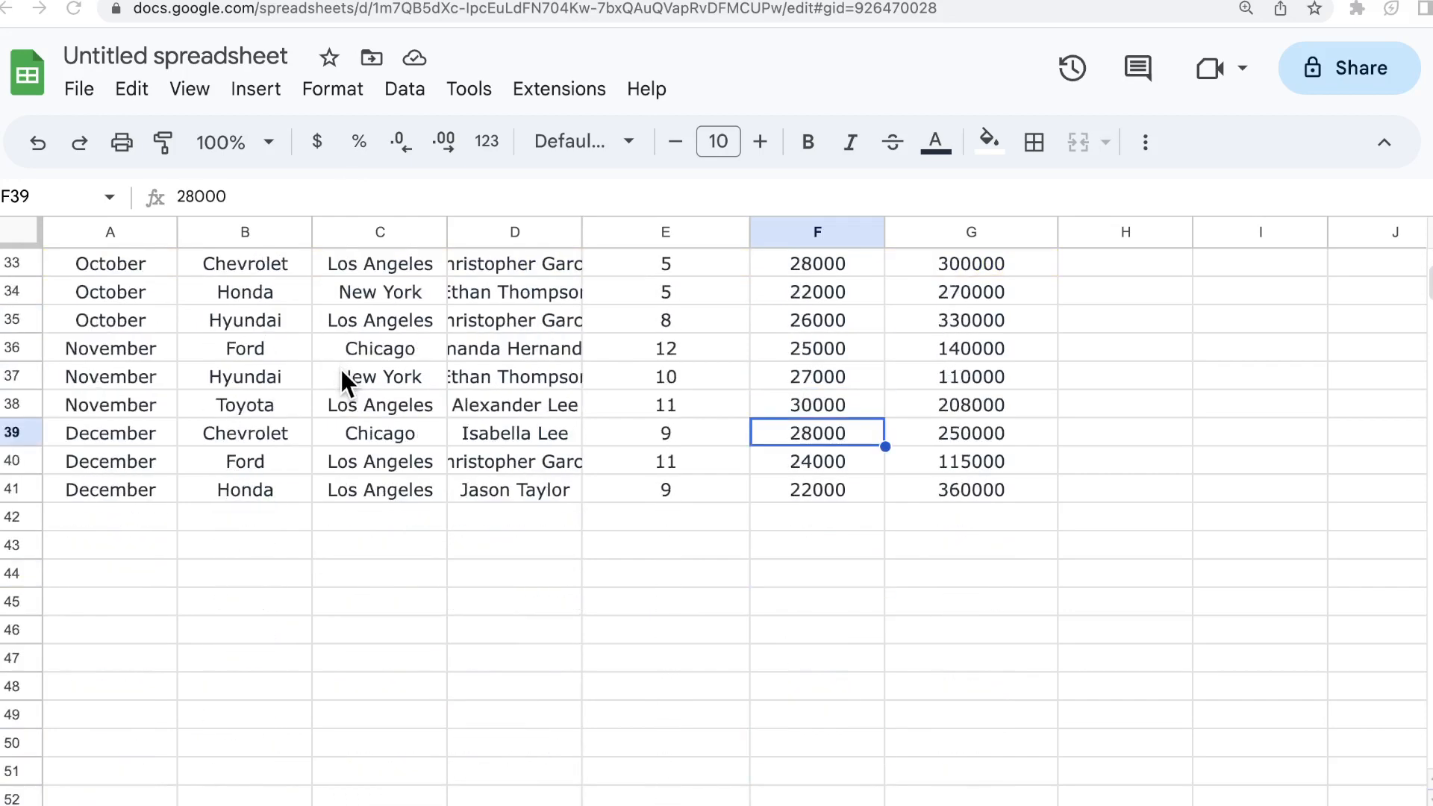
pyautogui.scroll(10, 341, 367)
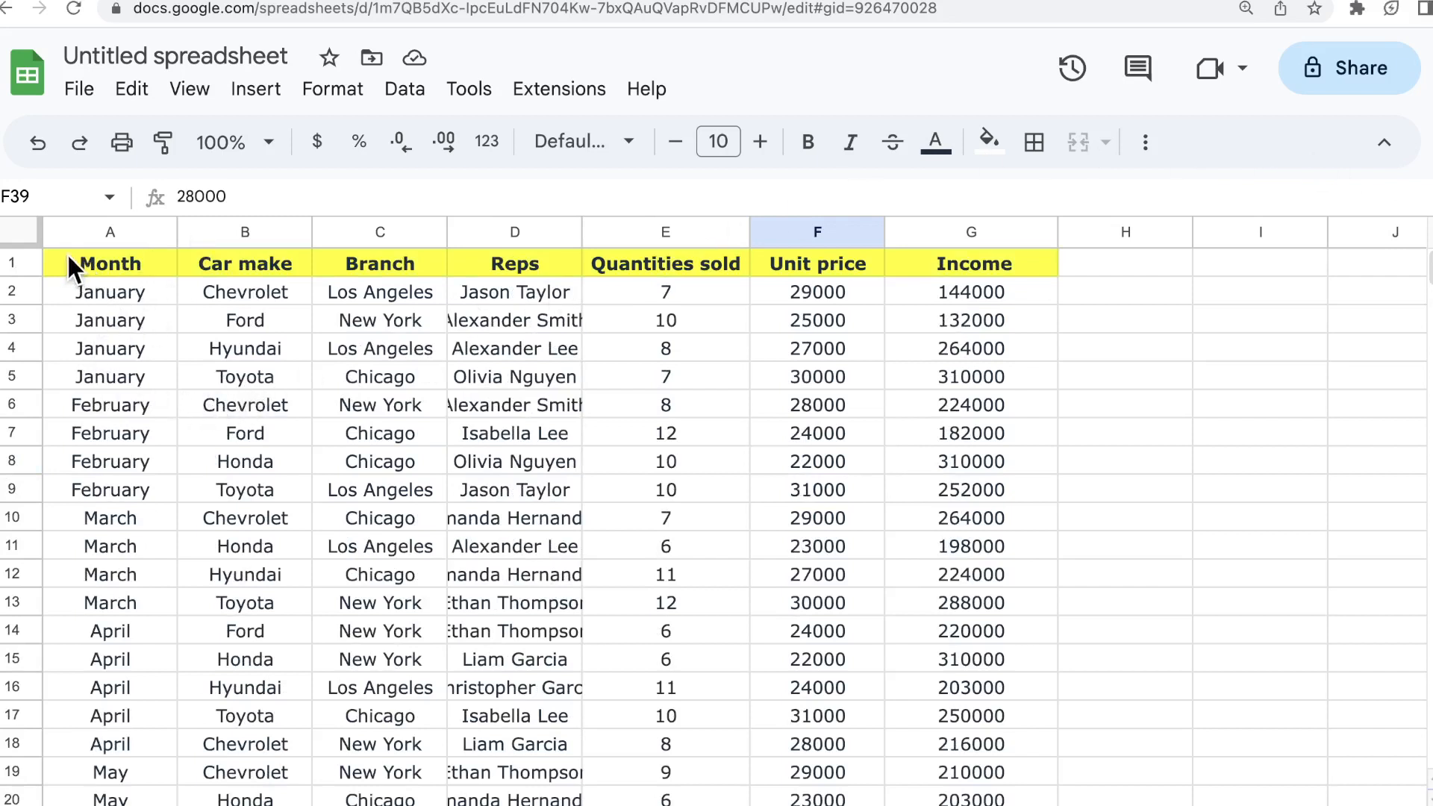
pyautogui.moveTo(53, 261); pyautogui.dragTo(965, 296)
pyautogui.click(1002, 324)
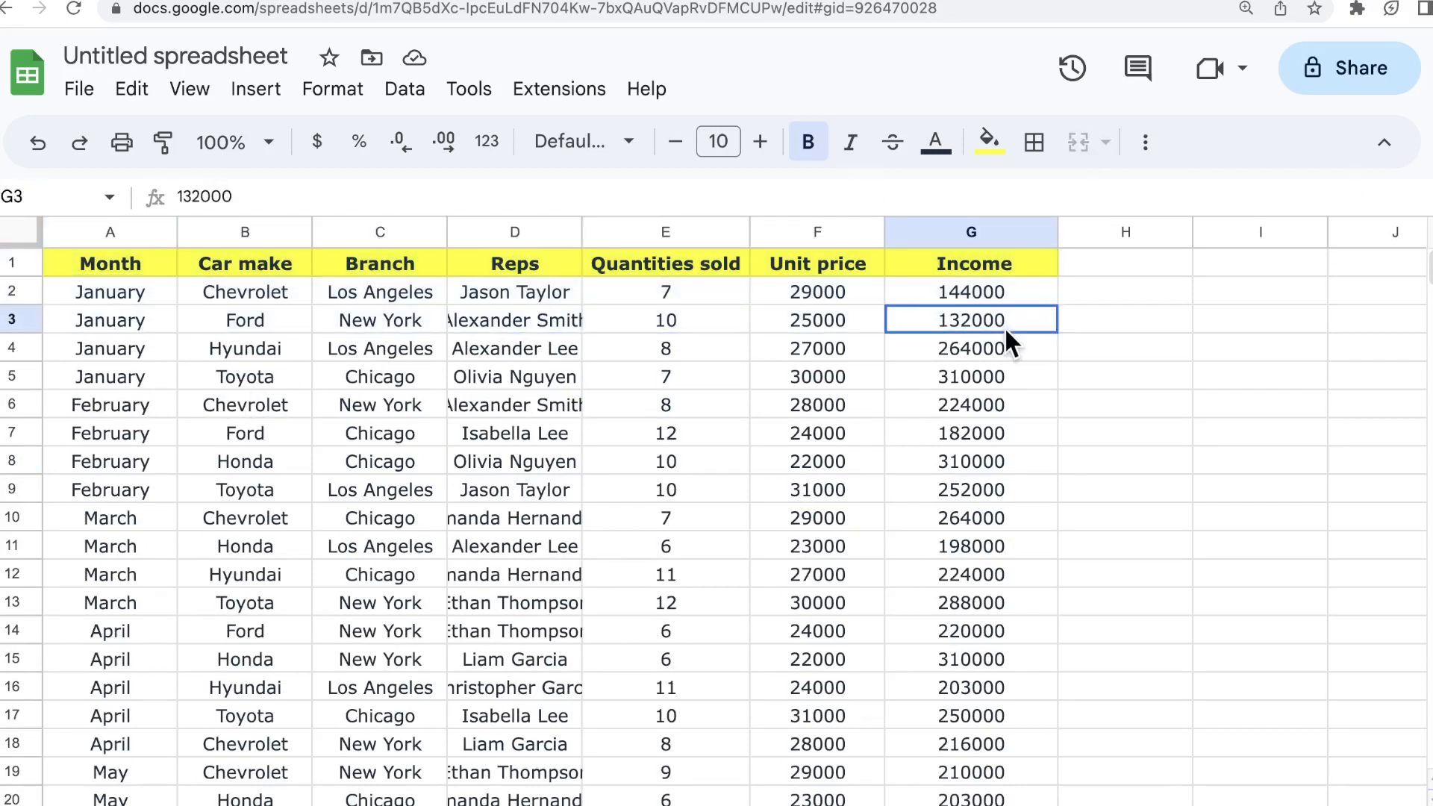
# Step: Create a pivot table on a new sheet from the sales data in A1:G41
pyautogui.moveTo(63, 258); pyautogui.dragTo(946, 743)
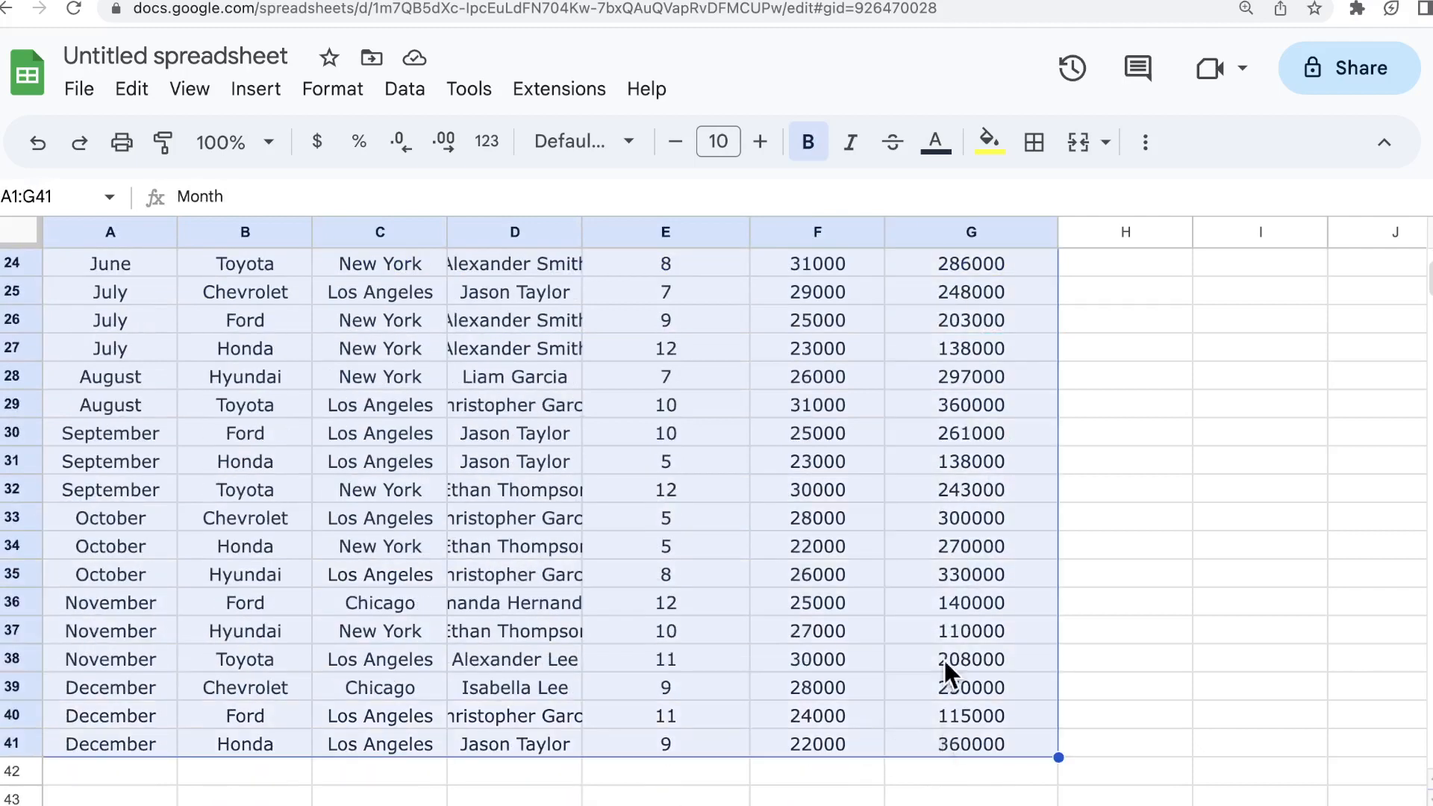
pyautogui.click(267, 95)
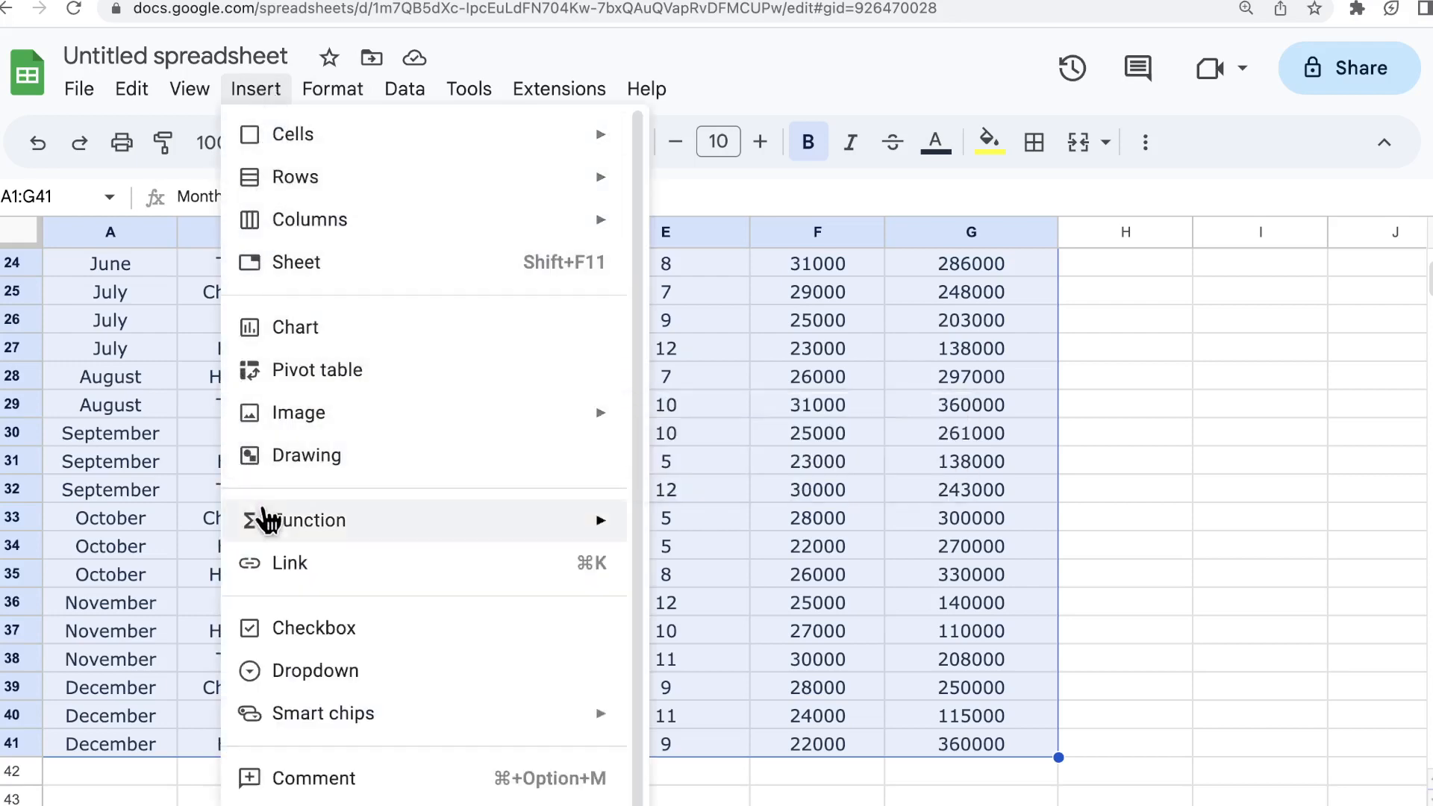
pyautogui.click(309, 377)
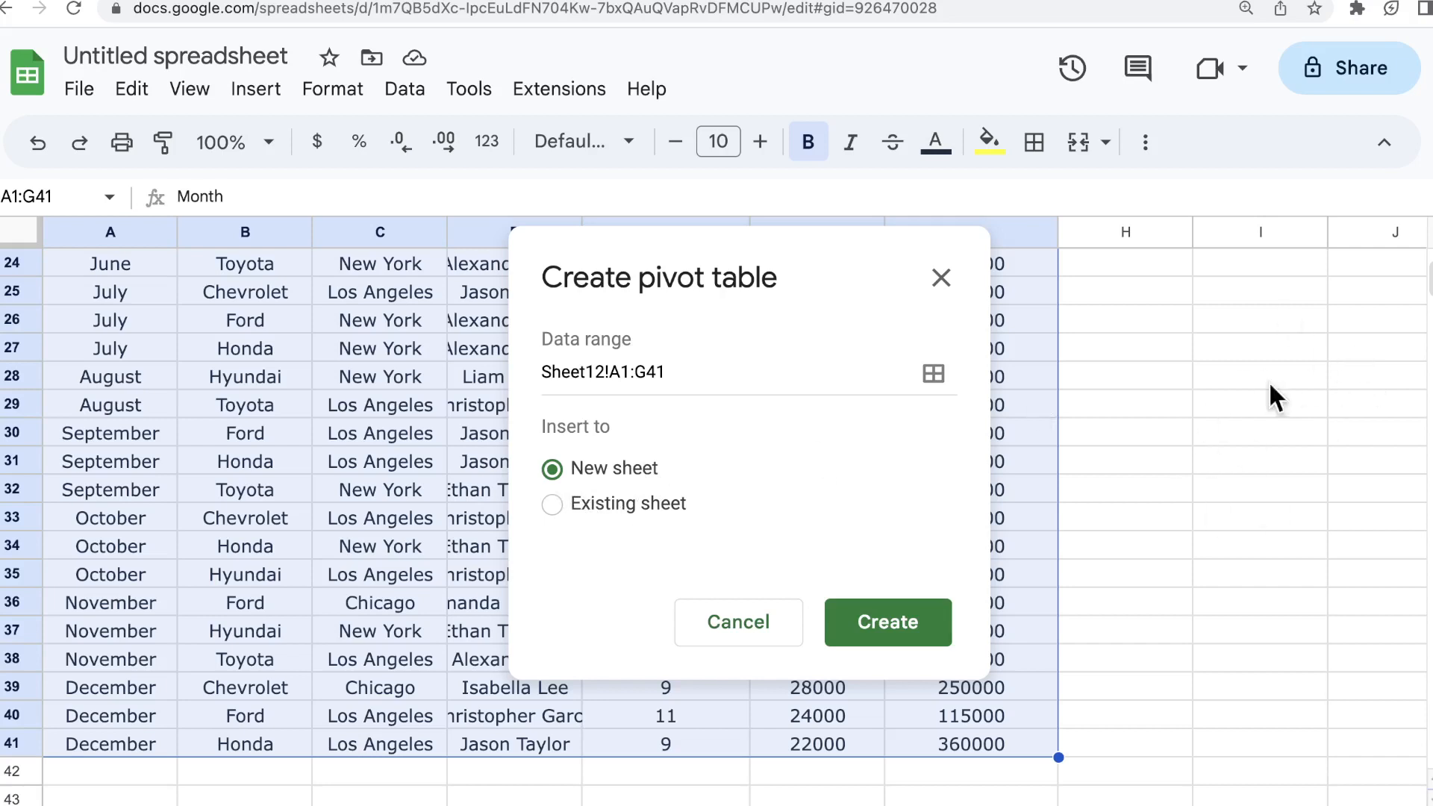
pyautogui.click(900, 635)
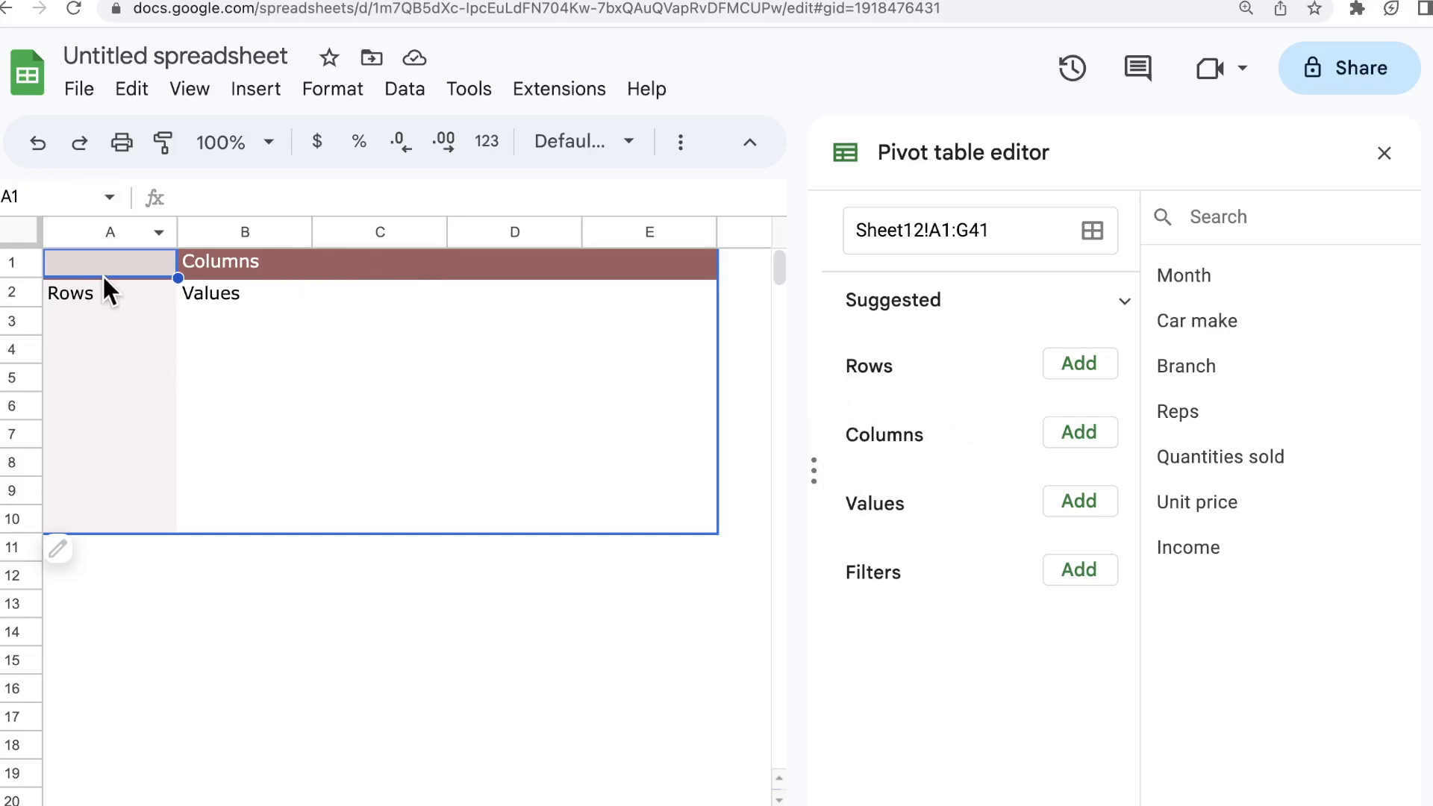
pyautogui.click(123, 301)
pyautogui.click(115, 316)
pyautogui.click(106, 343)
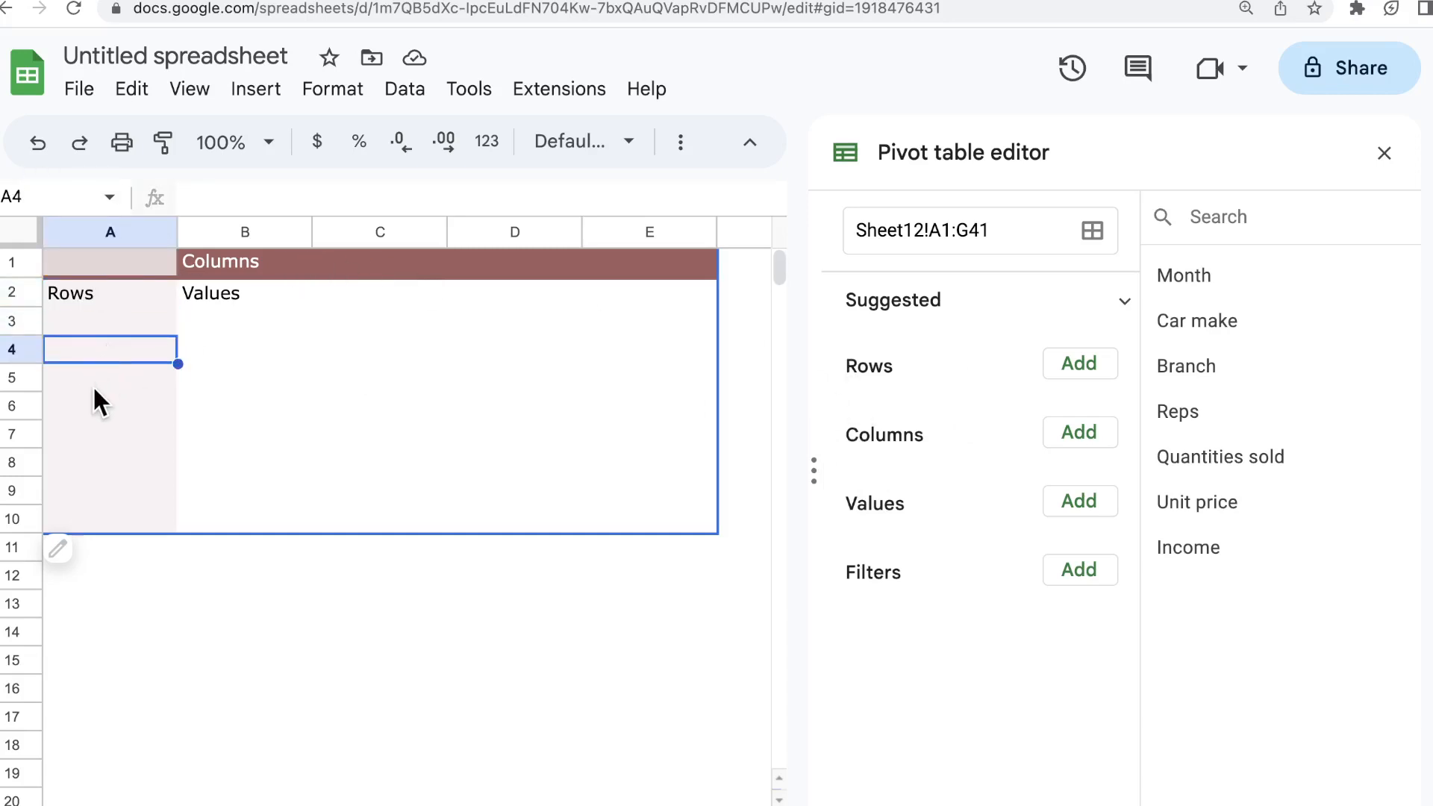
pyautogui.click(92, 385)
pyautogui.click(99, 409)
pyautogui.click(97, 436)
pyautogui.click(100, 492)
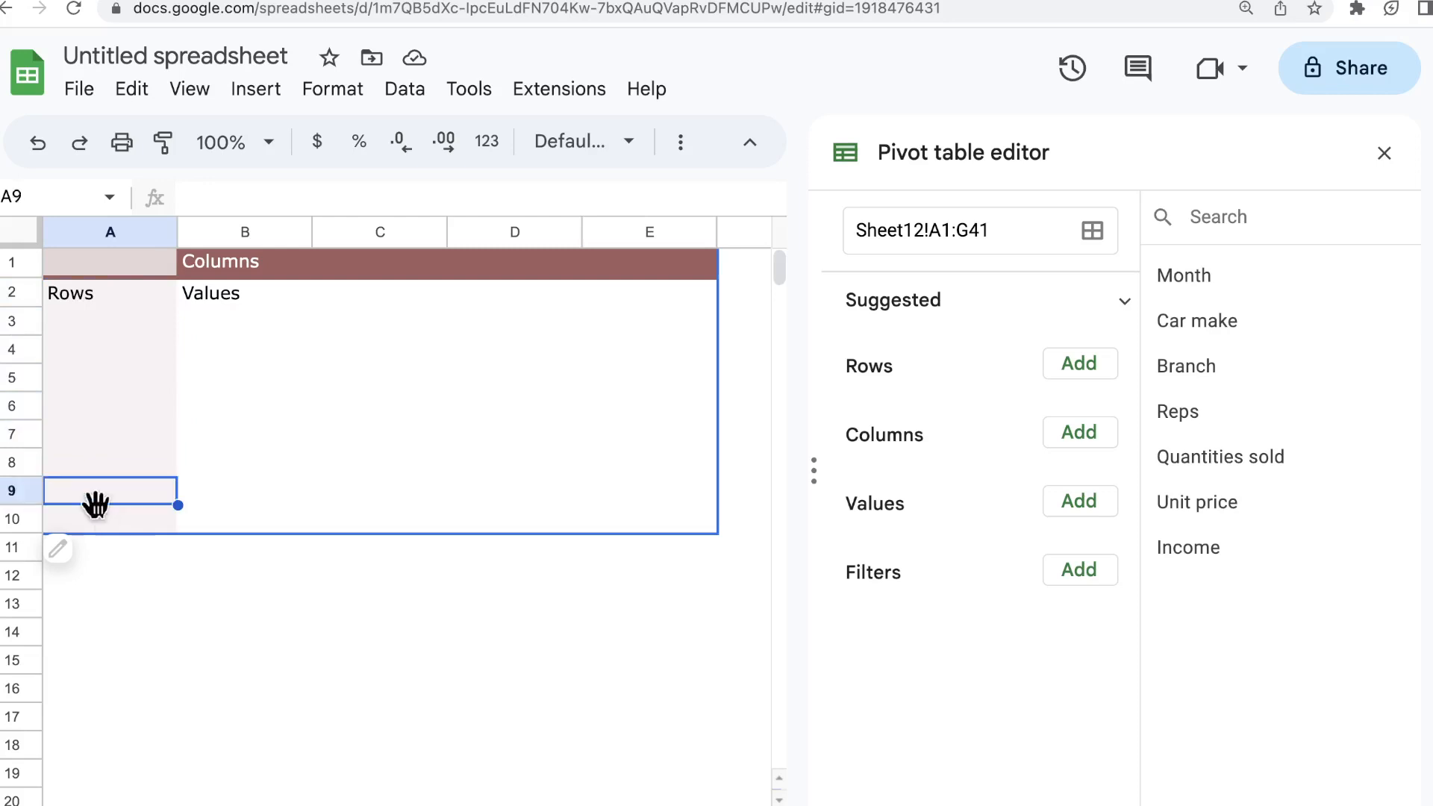
pyautogui.click(95, 434)
pyautogui.click(91, 322)
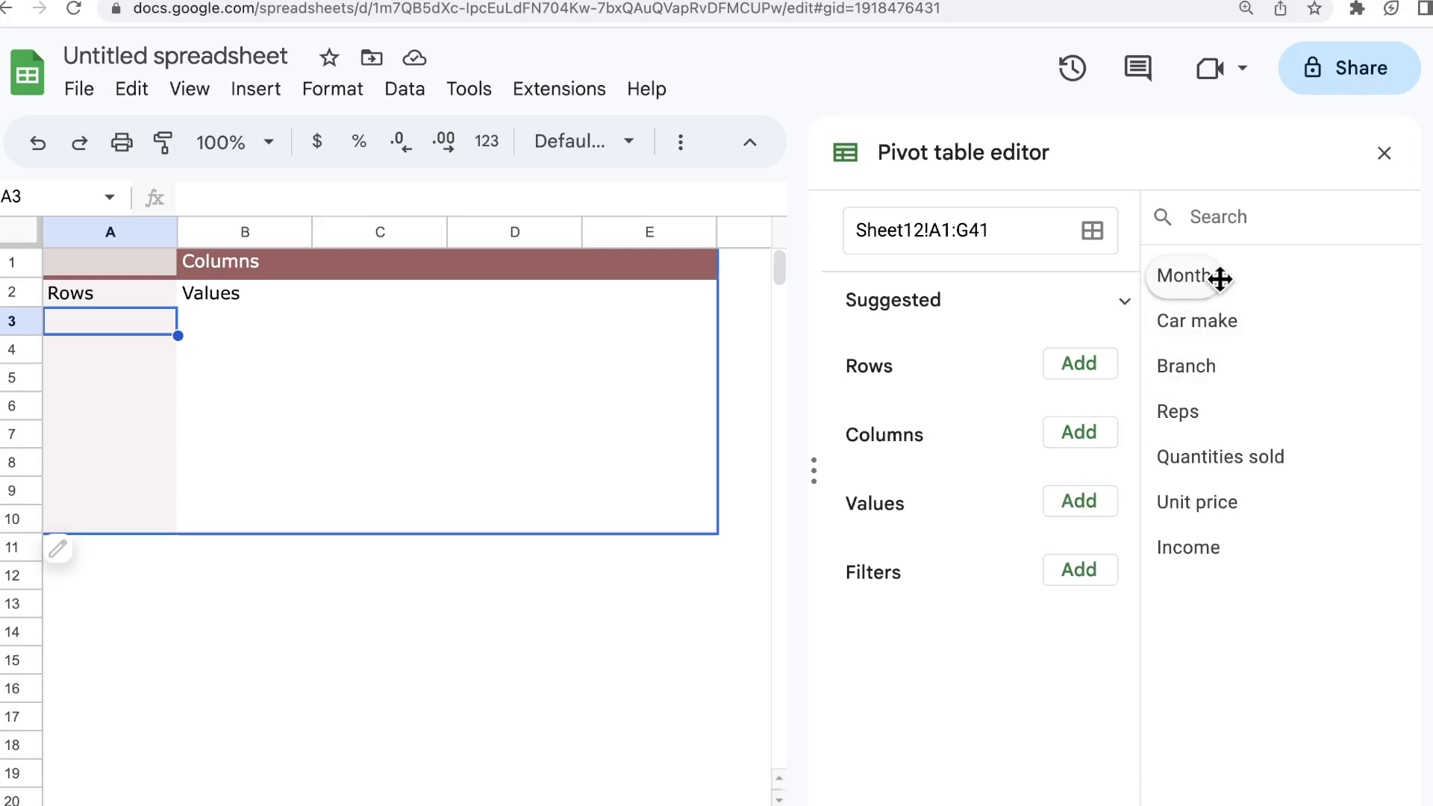
# Step: Add the Month field to the pivot table's rows and look through the listed months
pyautogui.moveTo(1214, 281); pyautogui.dragTo(862, 427)
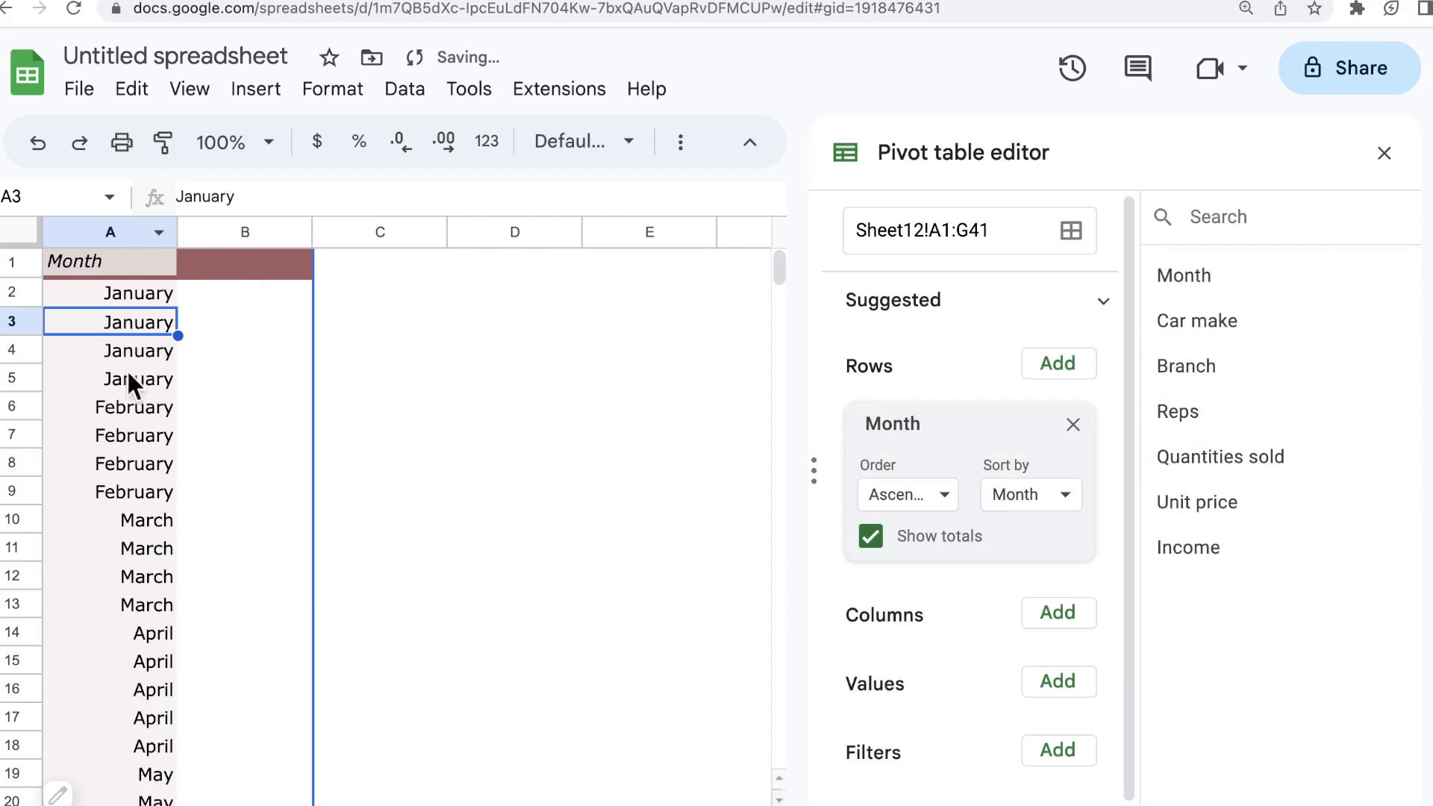
pyautogui.scroll(-10, 105, 594)
pyautogui.scroll(10, 117, 566)
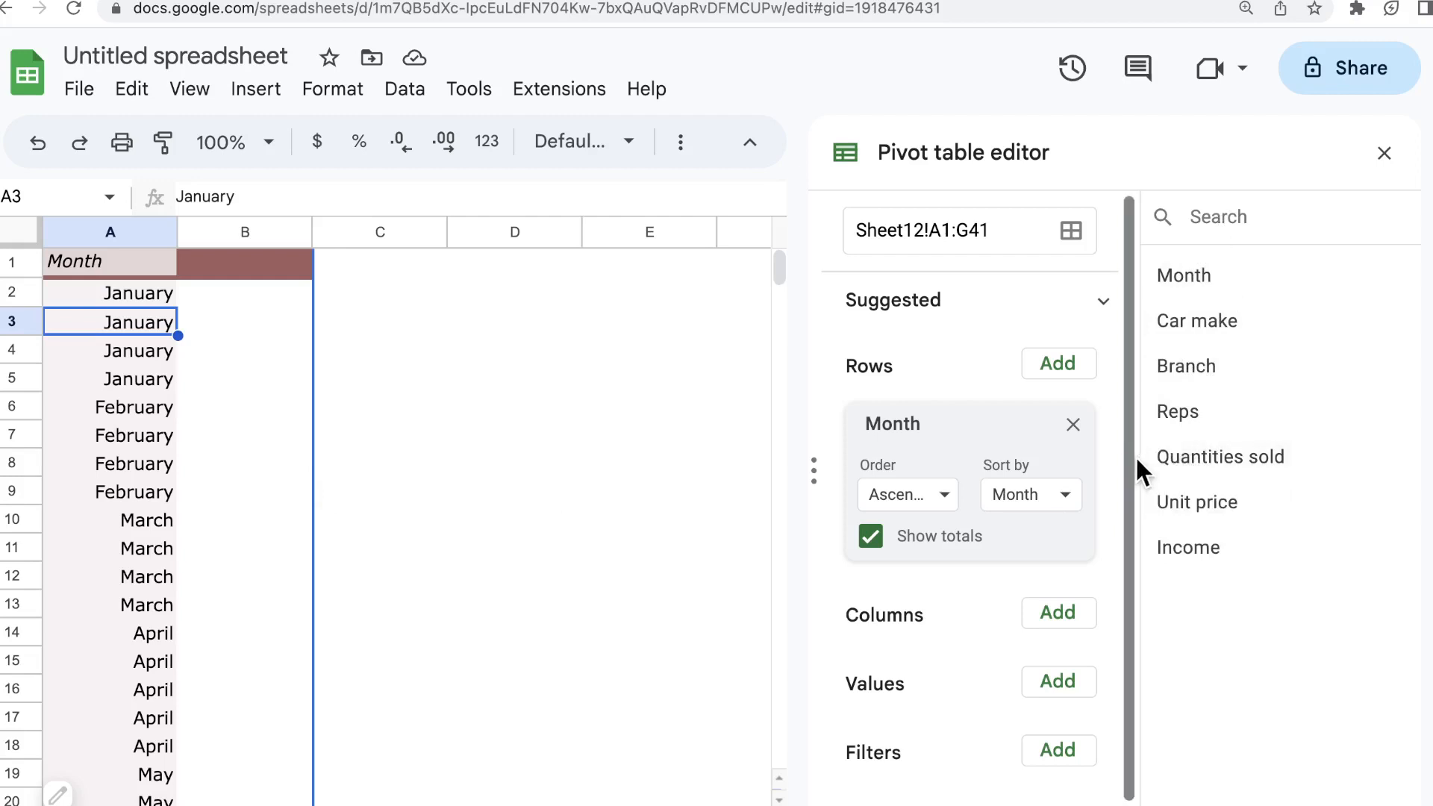
# Step: Add the Quantities sold field to the pivot table's values and check the figures down to the grand total
pyautogui.moveTo(1127, 464); pyautogui.dragTo(1126, 507)
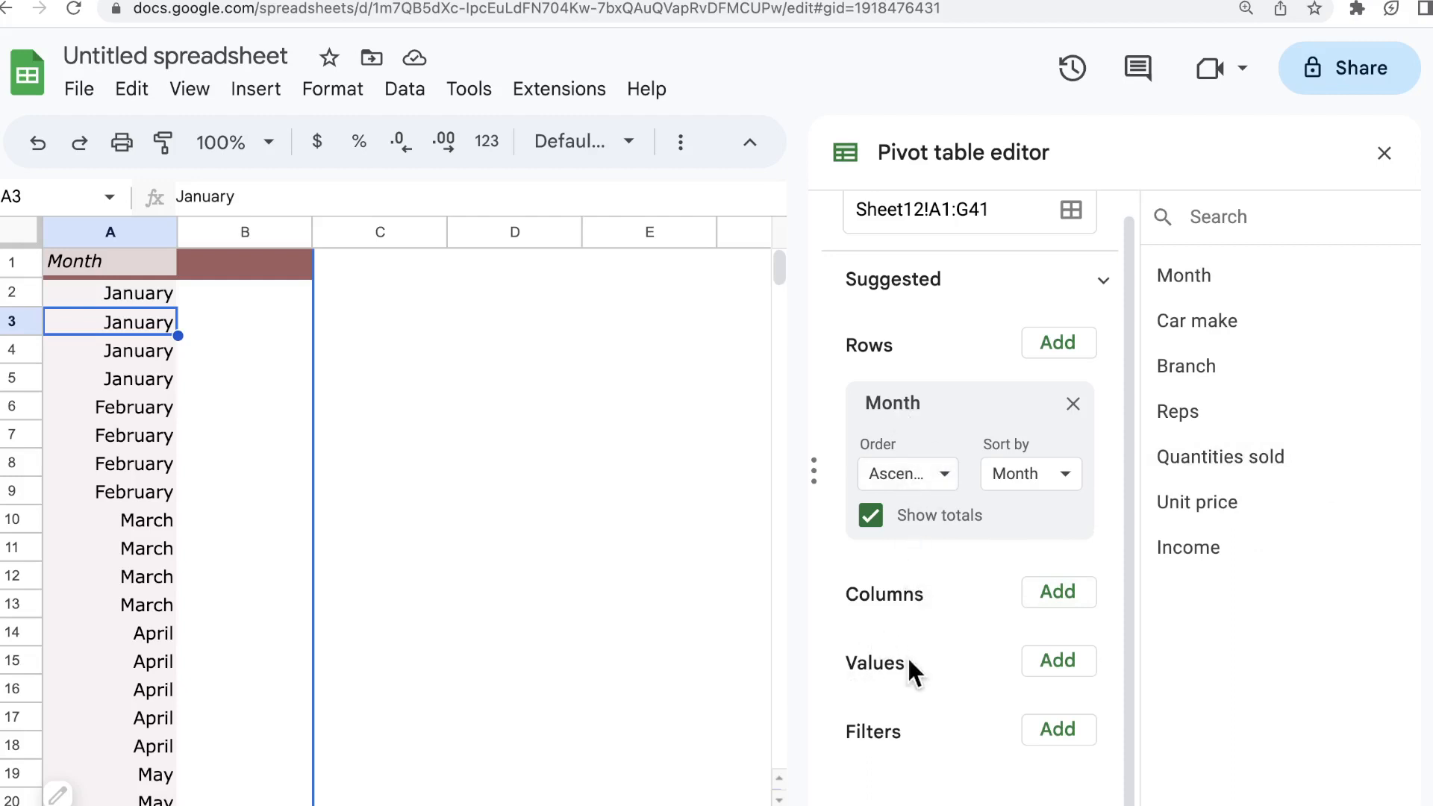
pyautogui.moveTo(1225, 467); pyautogui.dragTo(905, 739)
pyautogui.scroll(-5, 516, 476)
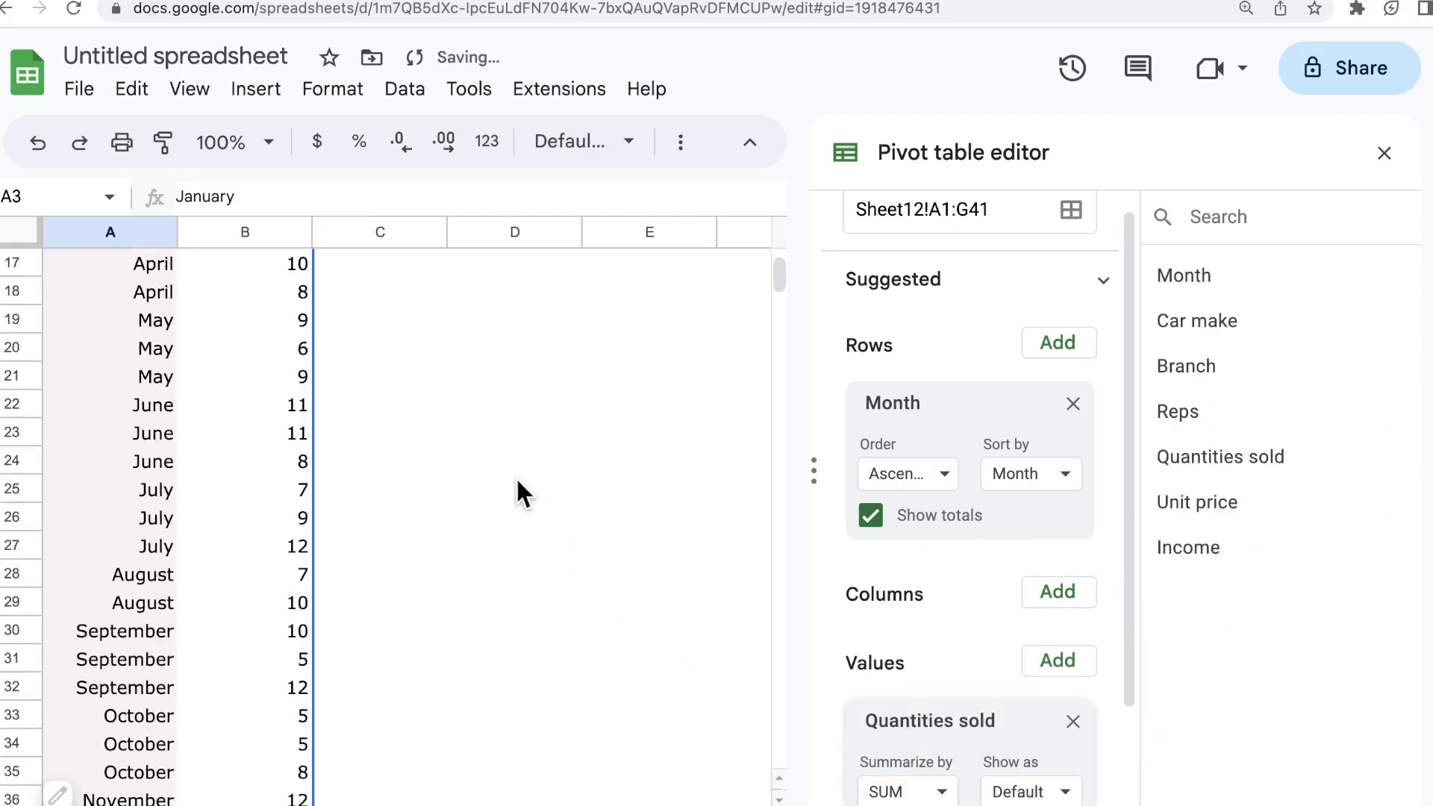
pyautogui.scroll(-5, 516, 477)
pyautogui.scroll(10, 315, 431)
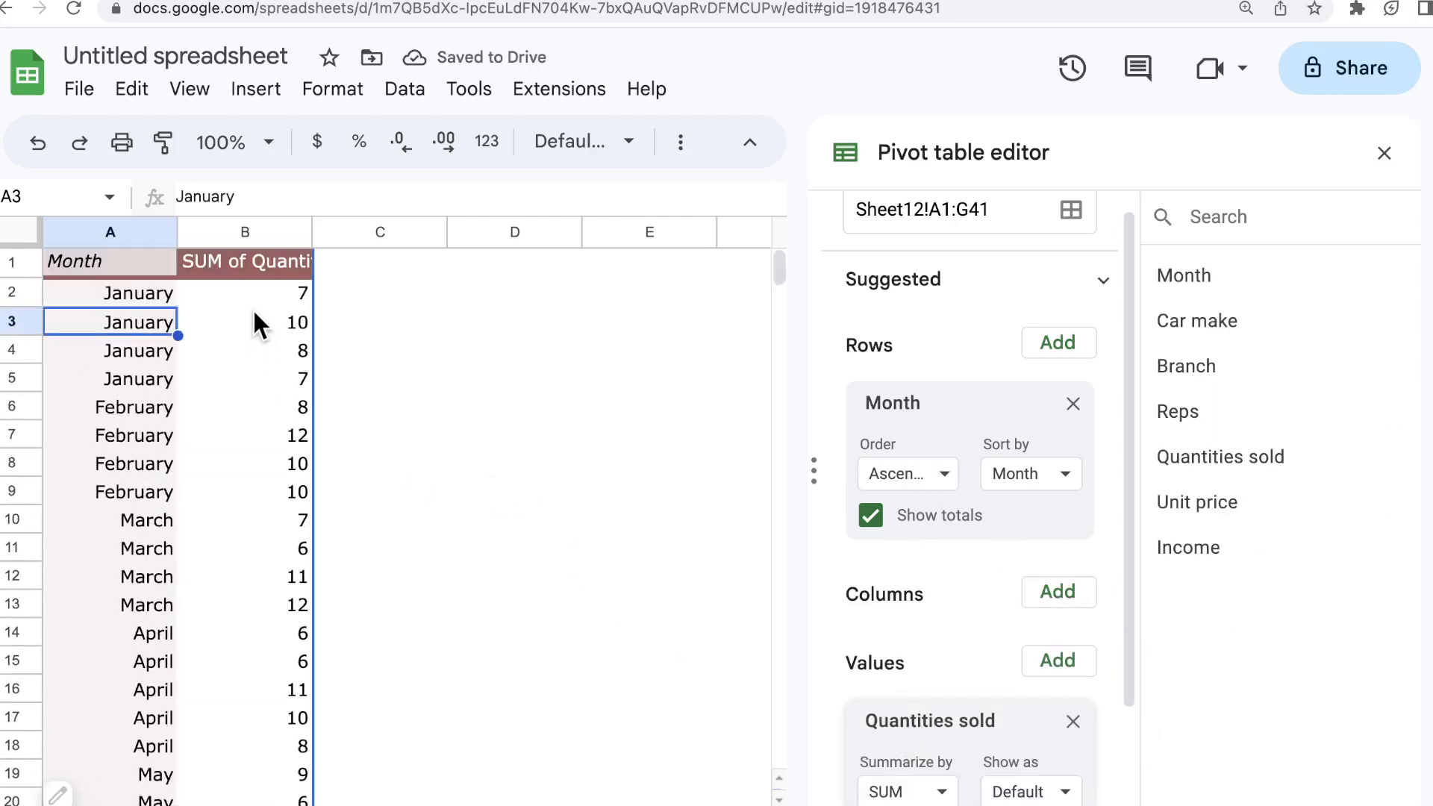
pyautogui.scroll(-15, 222, 291)
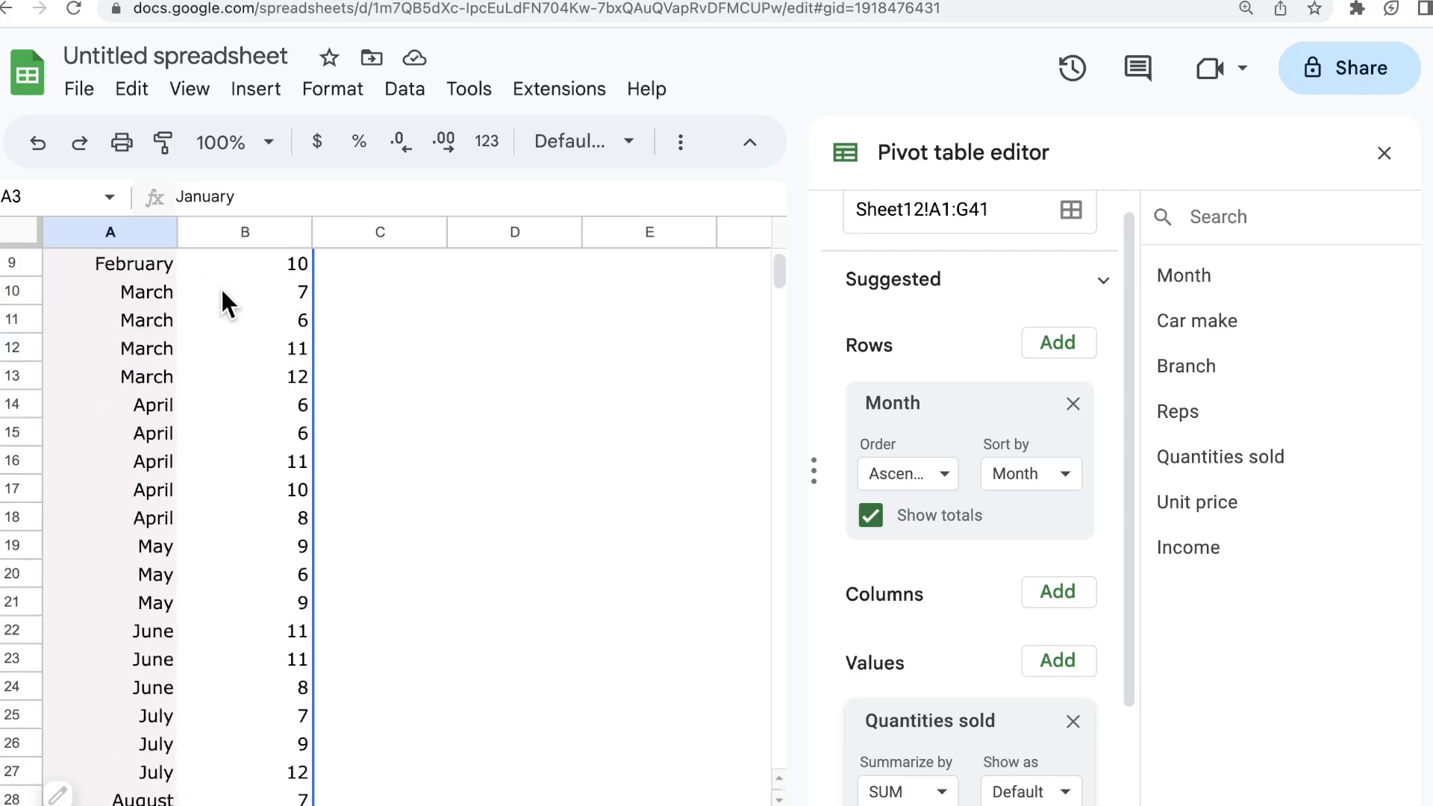
pyautogui.scroll(5, 299, 384)
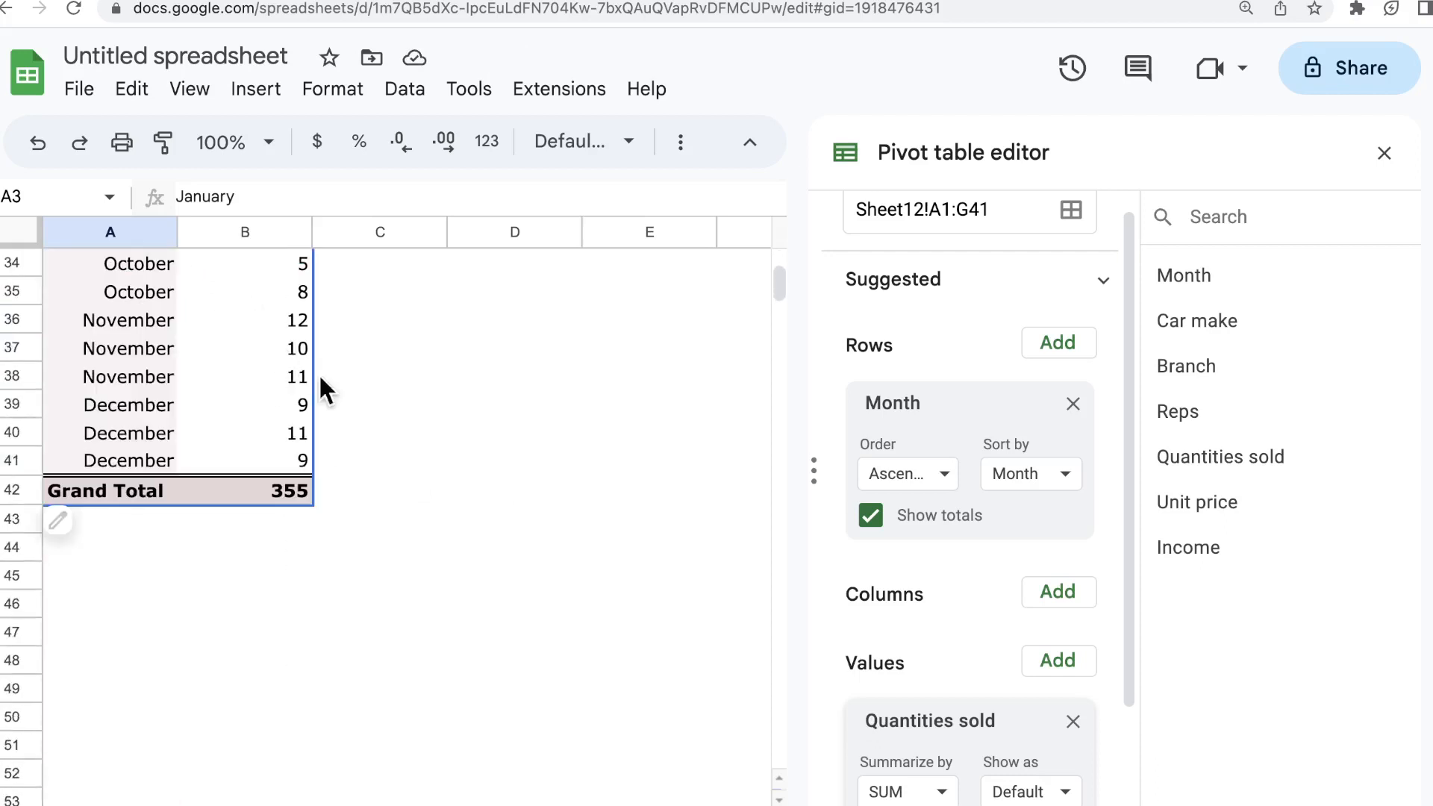
# Step: Summarize the Quantities sold values by AVERAGE and check the grand total row
pyautogui.click(502, 578)
pyautogui.press('super+minus')
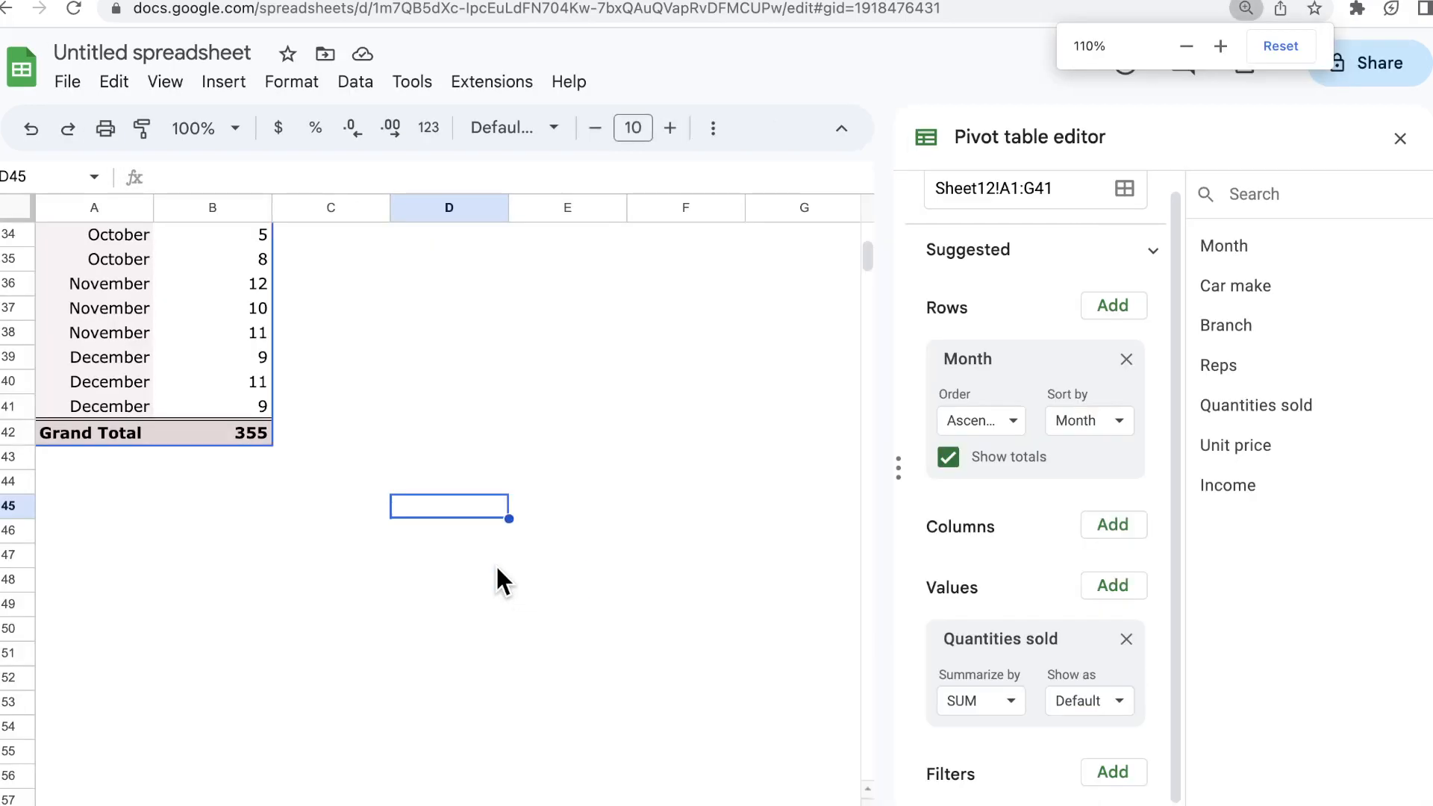
pyautogui.scroll(7, 418, 500)
pyautogui.scroll(-4, 418, 493)
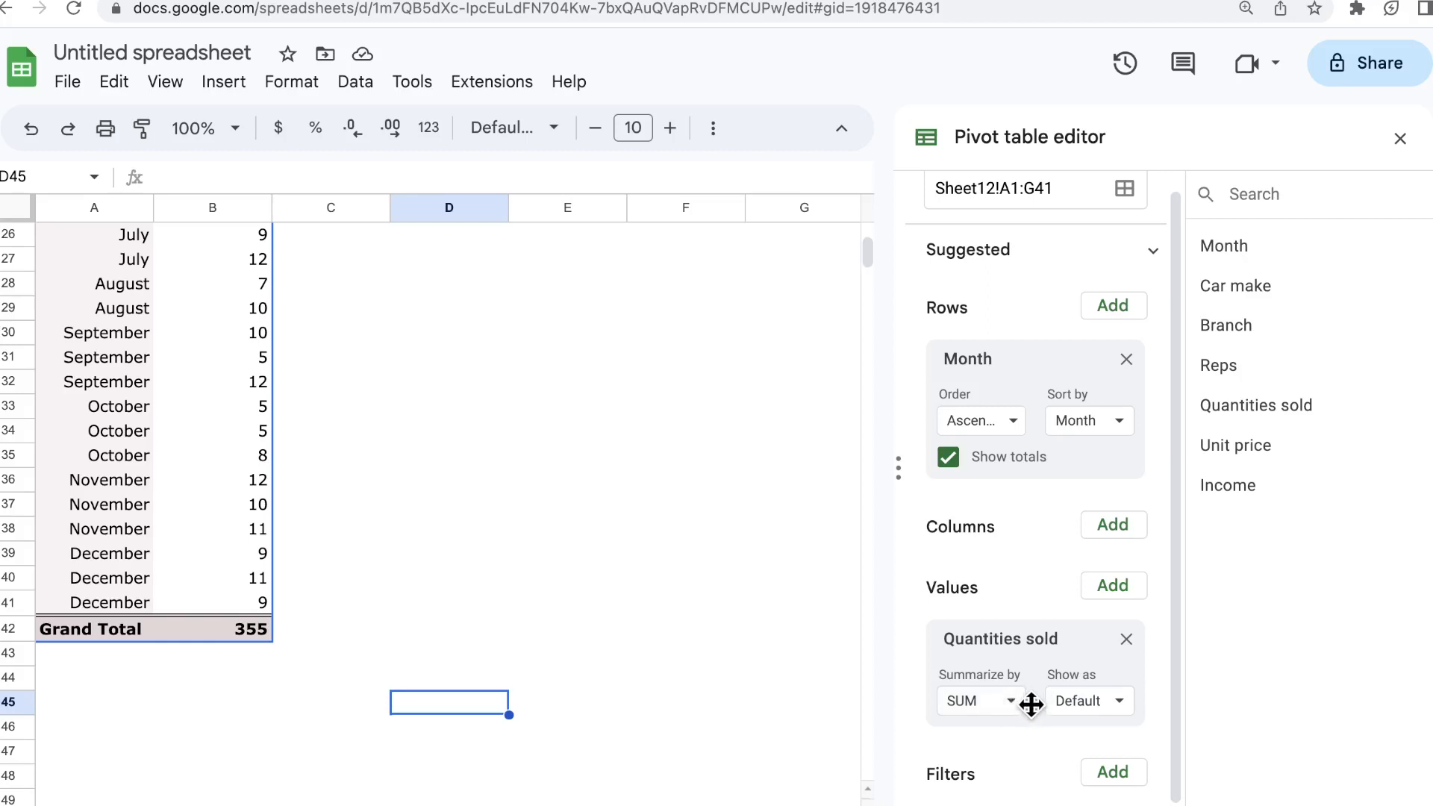
pyautogui.hotkey('ctrl', '+')
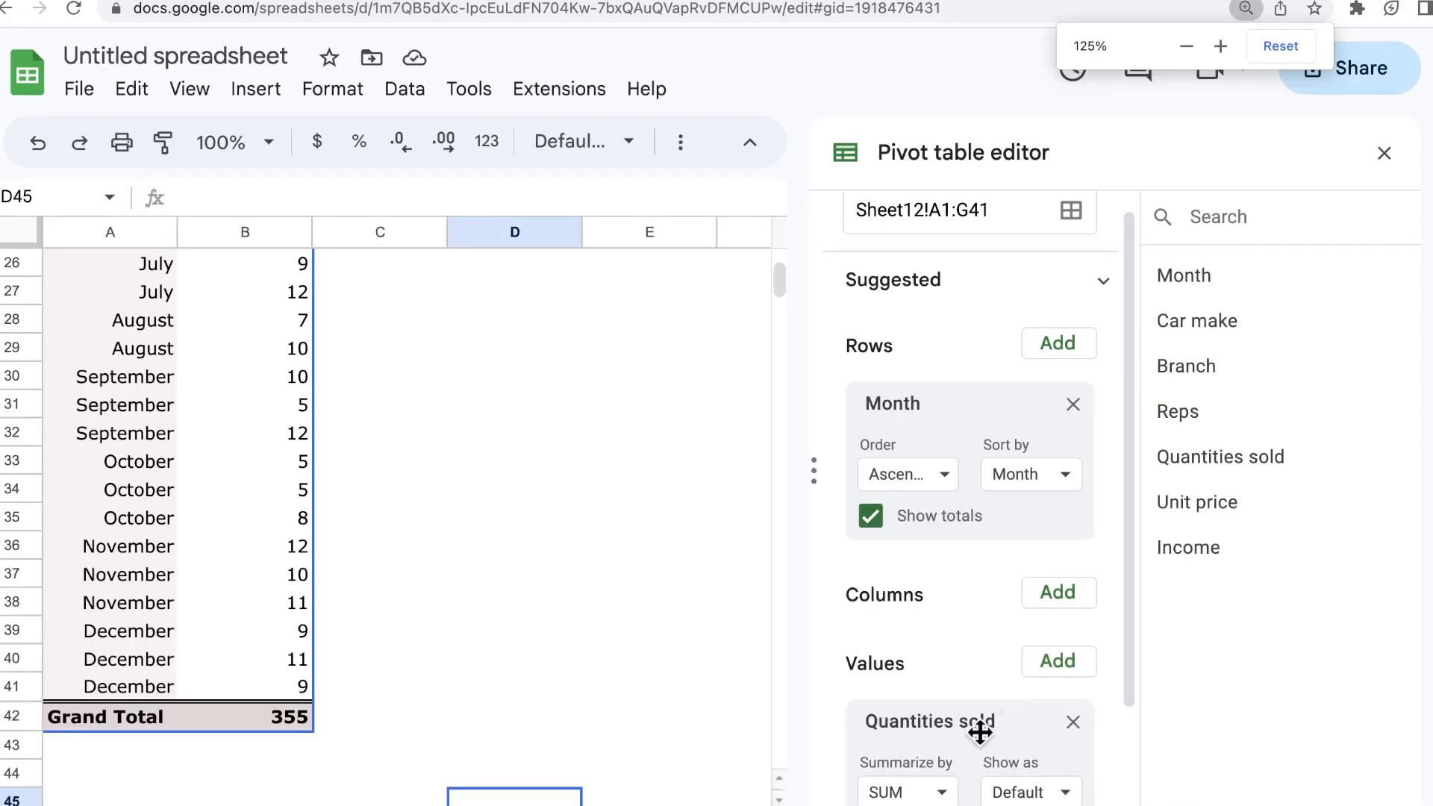
pyautogui.scroll(-1, 920, 737)
pyautogui.scroll(-2, 920, 737)
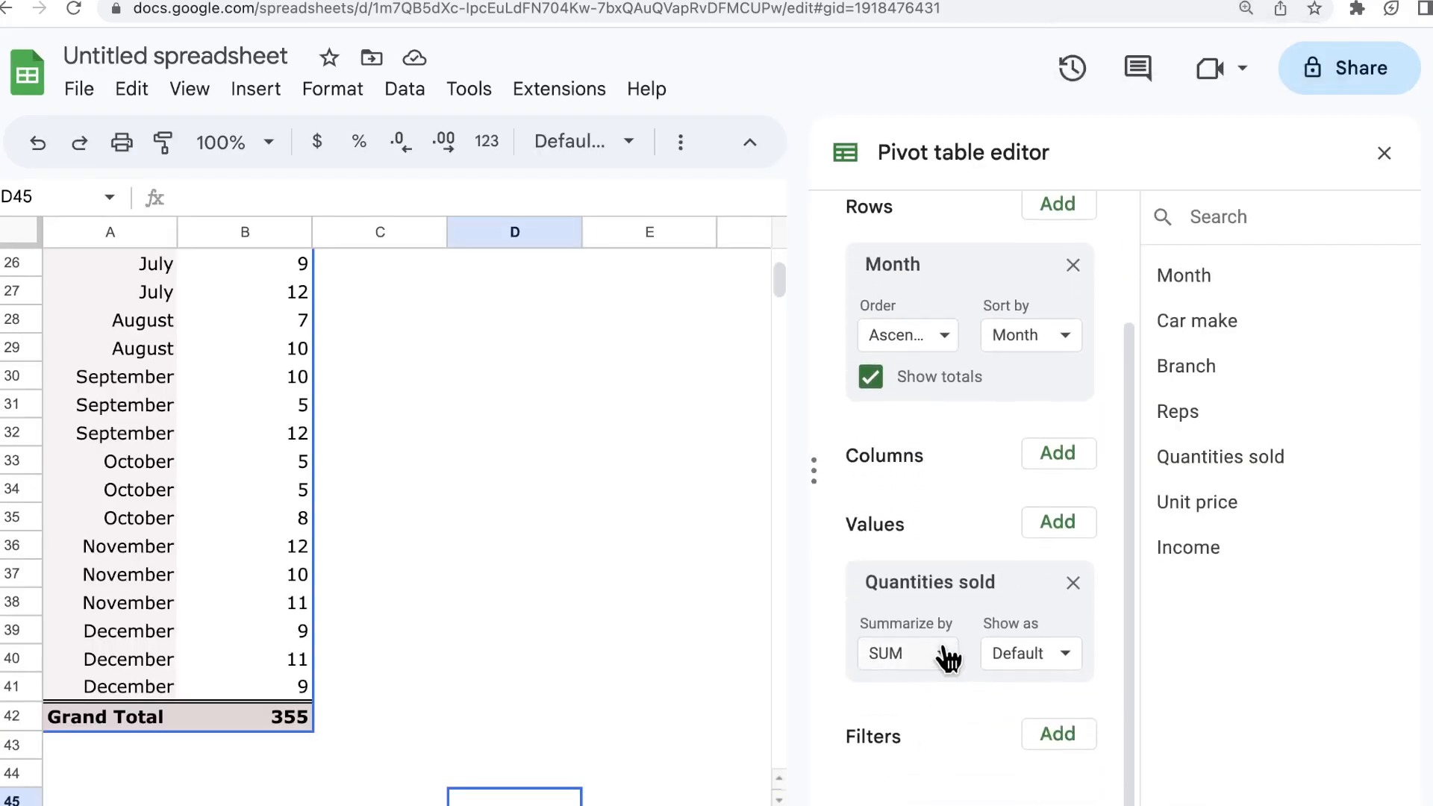
pyautogui.click(944, 658)
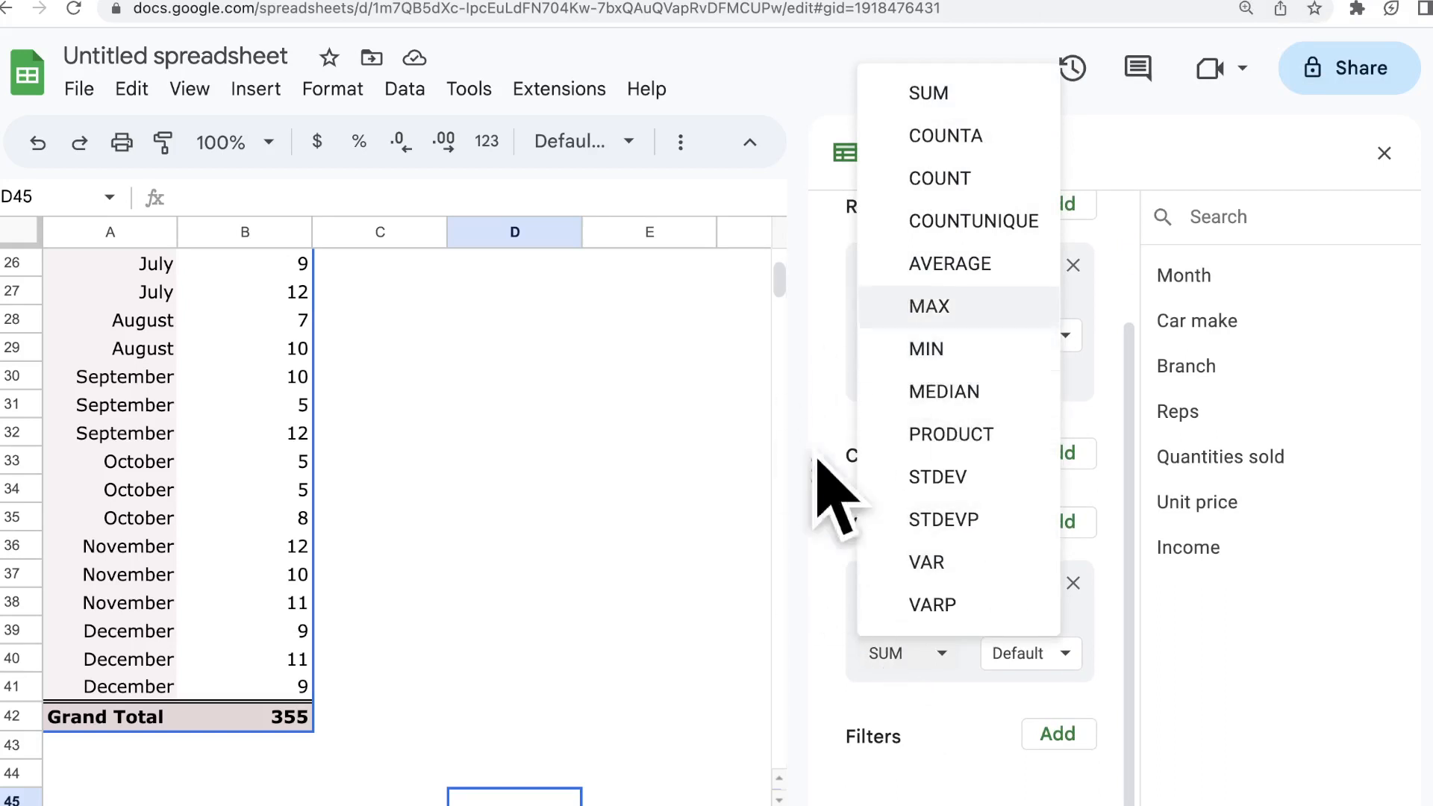
pyautogui.click(930, 280)
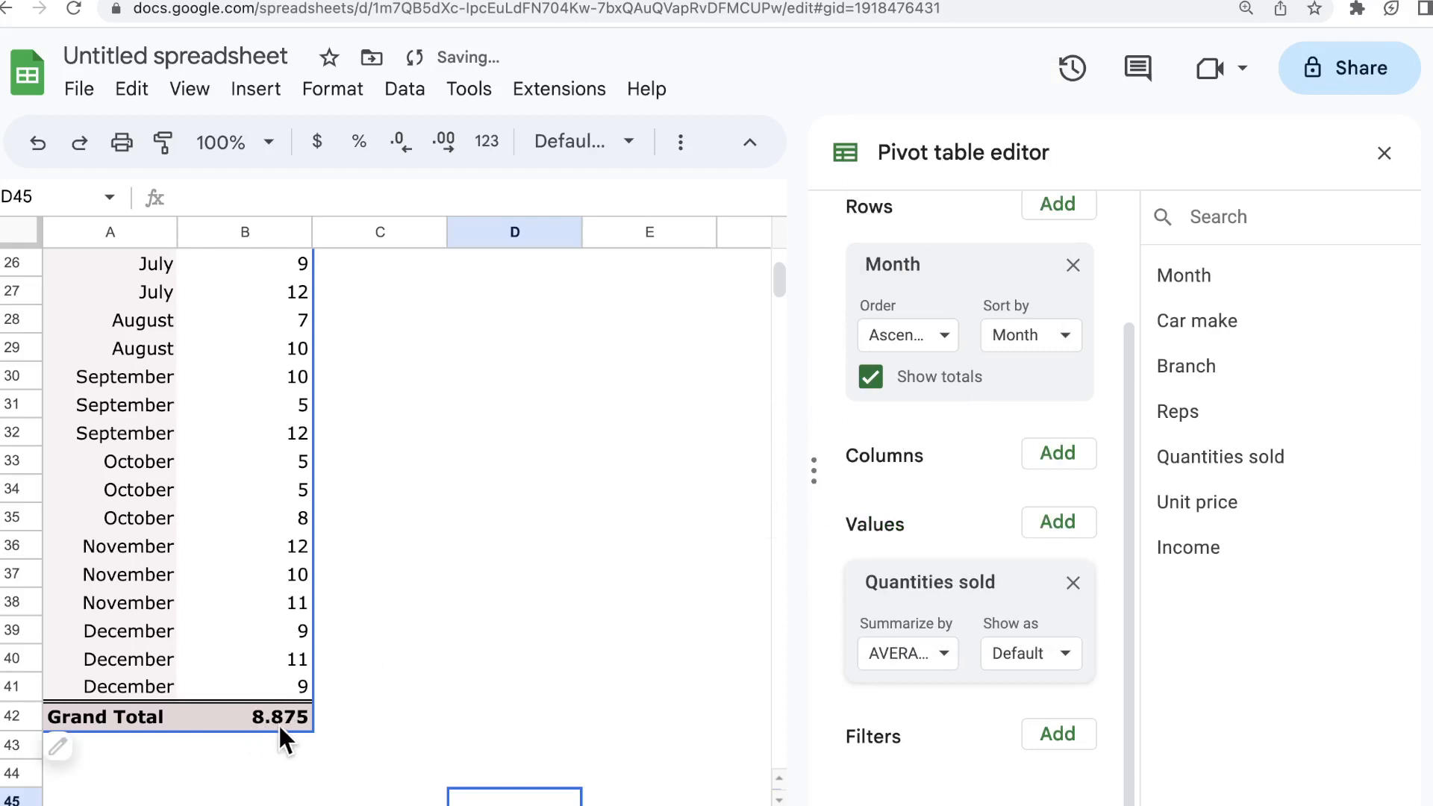
pyautogui.scroll(10, 272, 657)
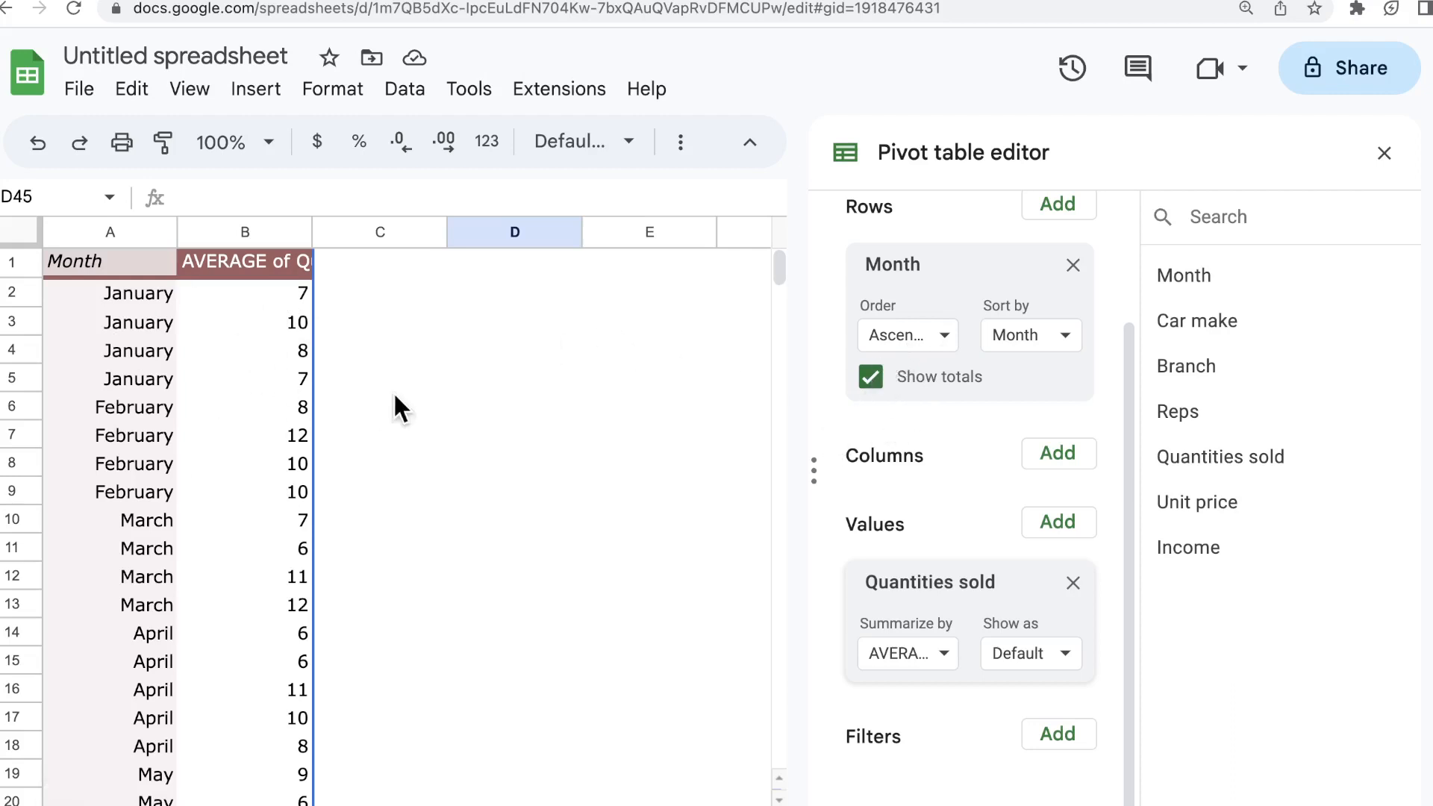
# Step: Remove the Month field from the rows and Quantities sold from the values to empty the pivot table
pyautogui.scroll(3, 1008, 257)
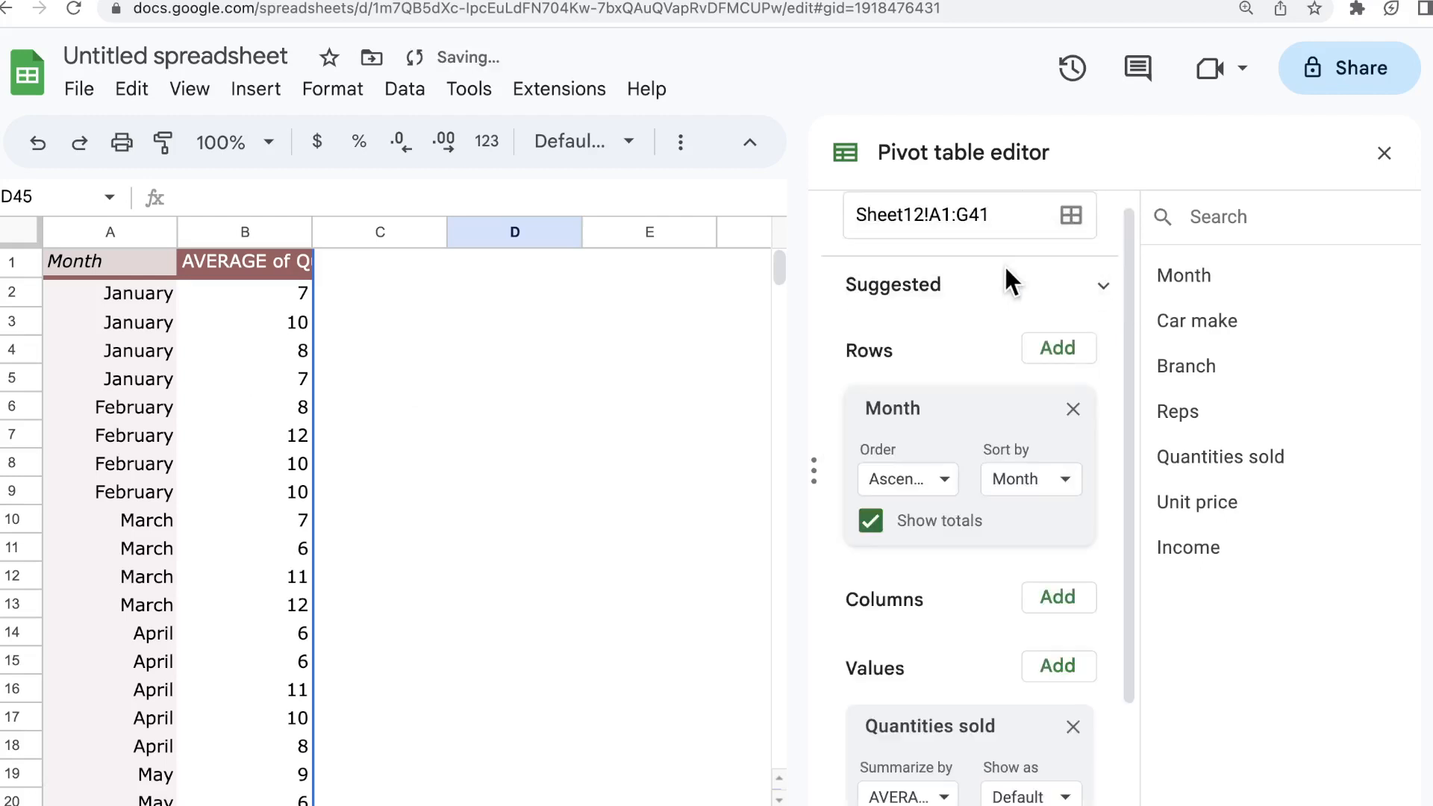
pyautogui.click(1072, 424)
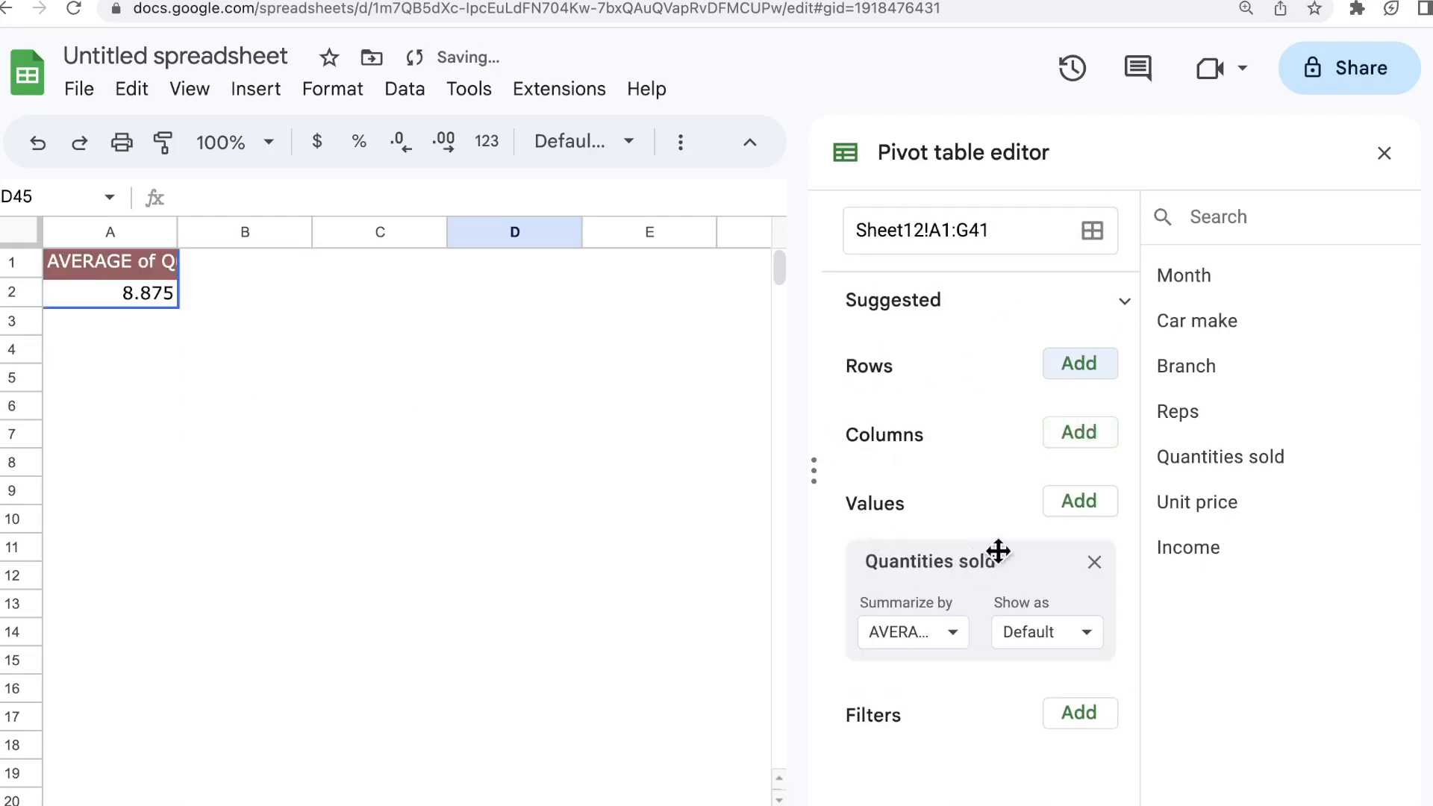
pyautogui.click(1094, 561)
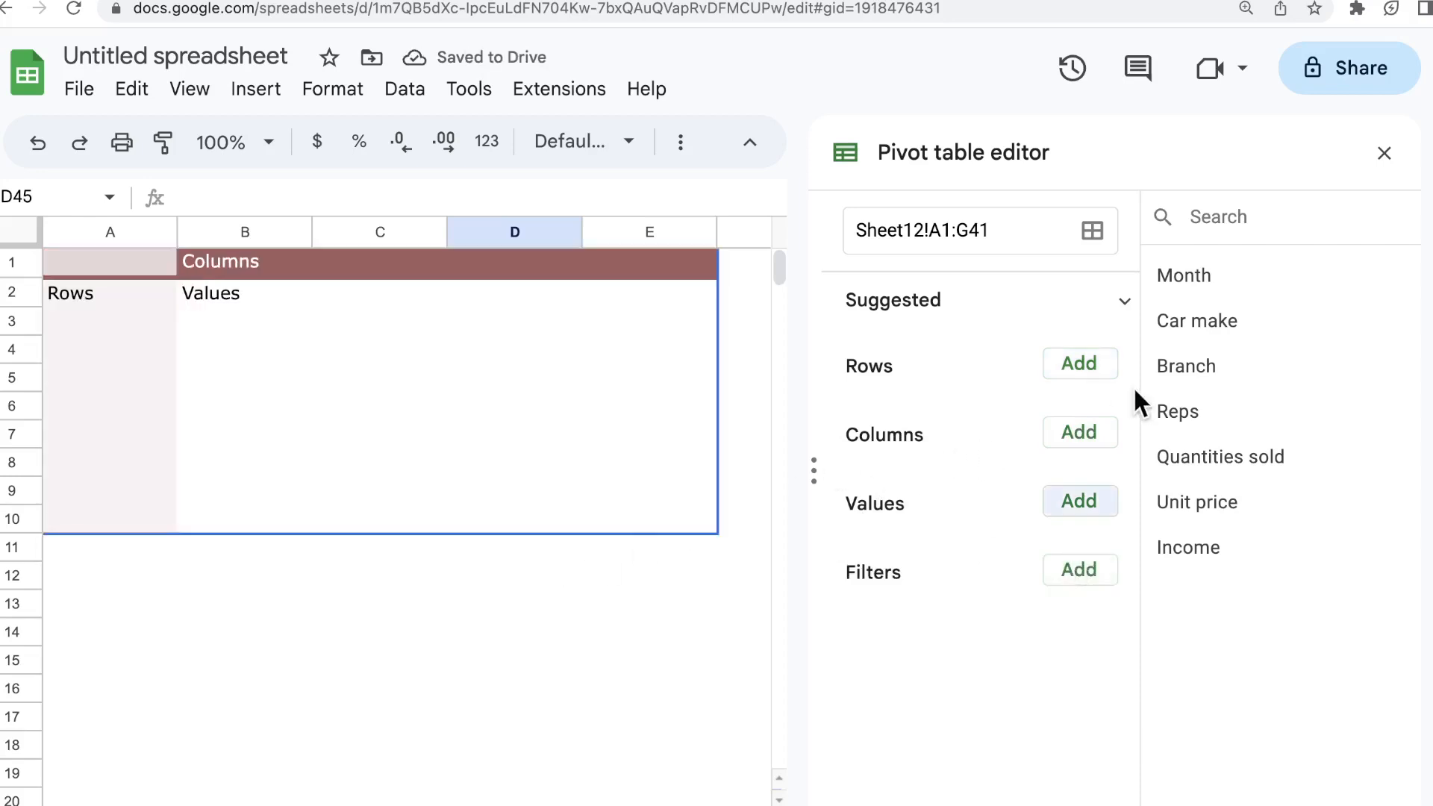
# Step: Add Car make to the pivot table's rows and Quantities sold to its values
pyautogui.moveTo(1171, 318); pyautogui.dragTo(831, 425)
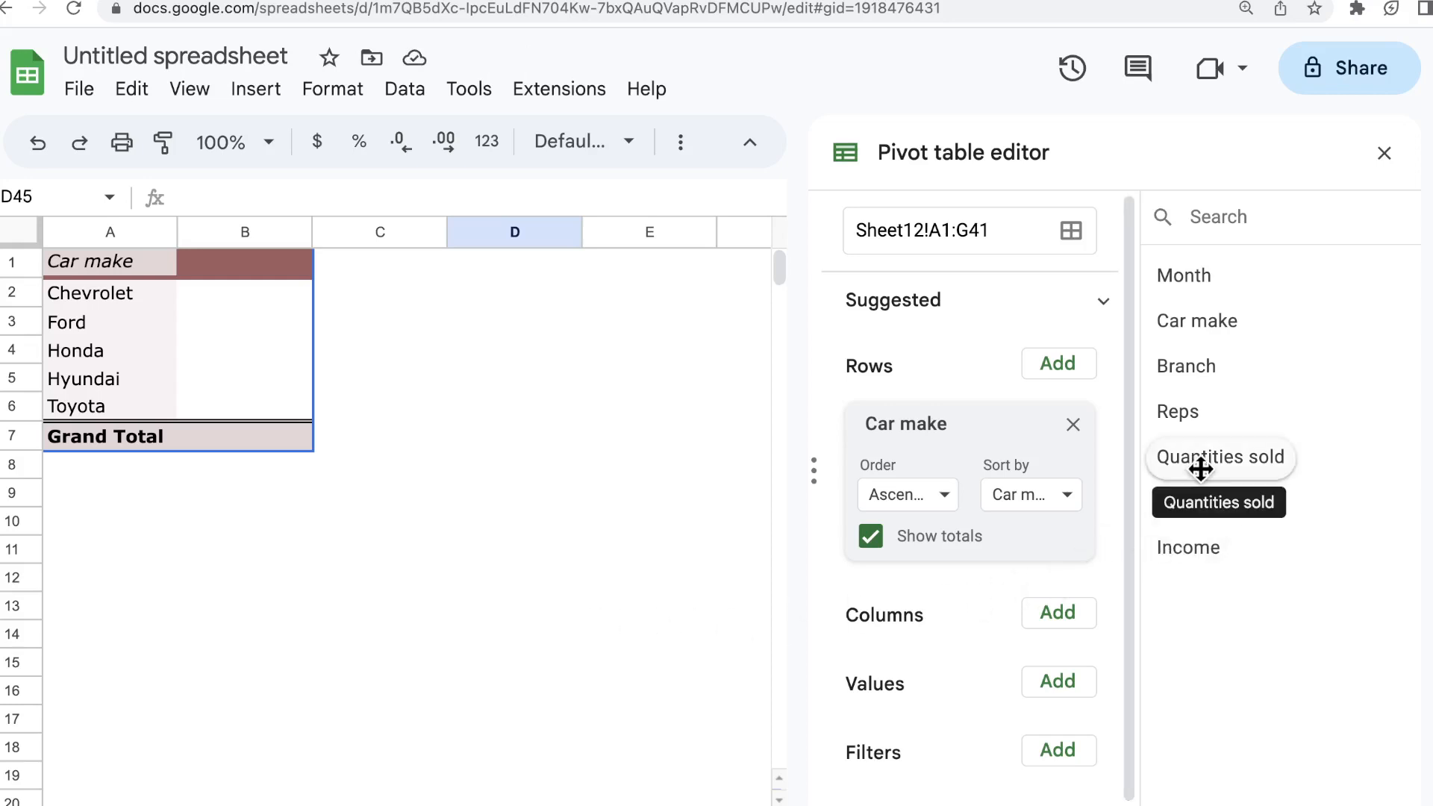
pyautogui.moveTo(1200, 467); pyautogui.dragTo(887, 743)
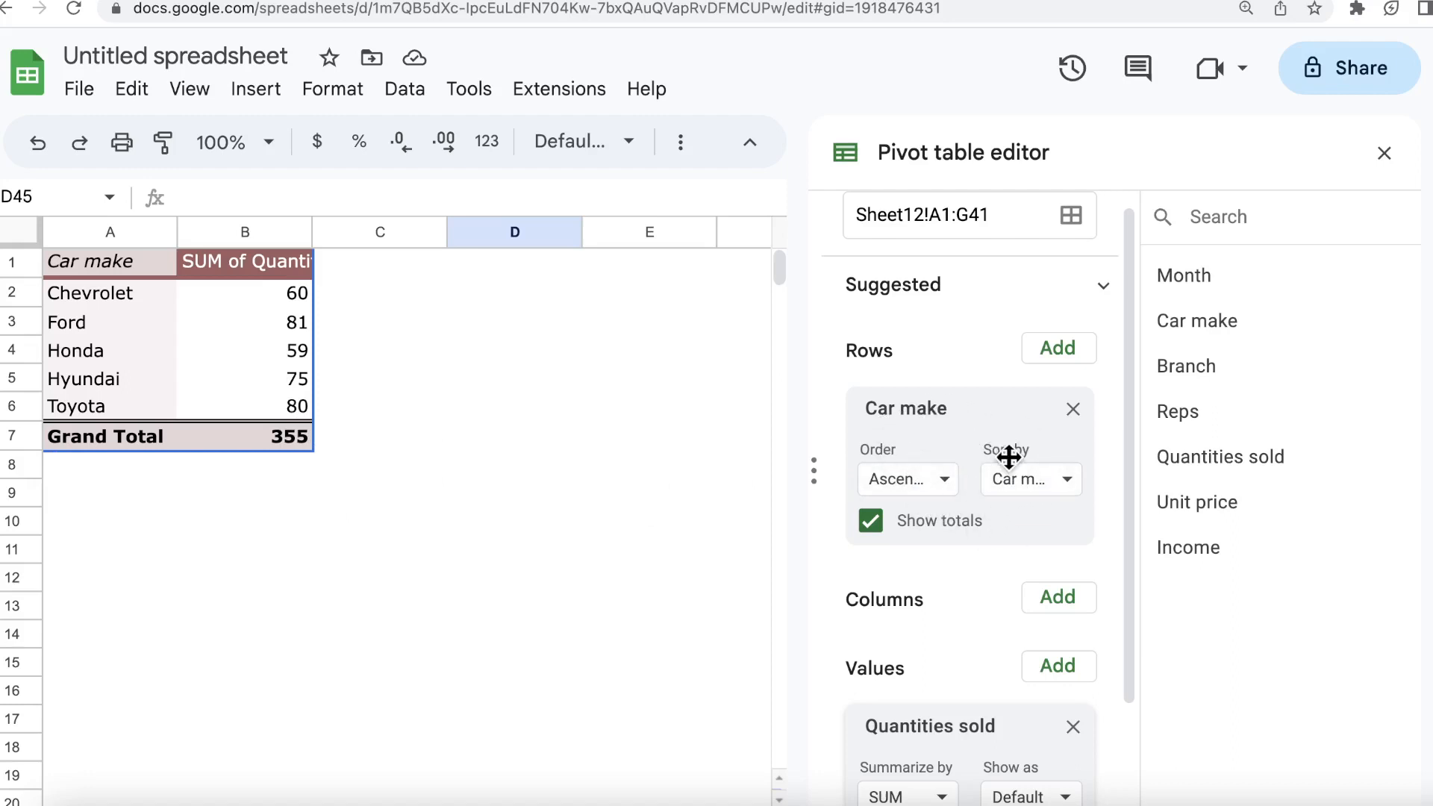
# Step: Sort the Car make rows by SUM of Quantities sold
pyautogui.click(1059, 484)
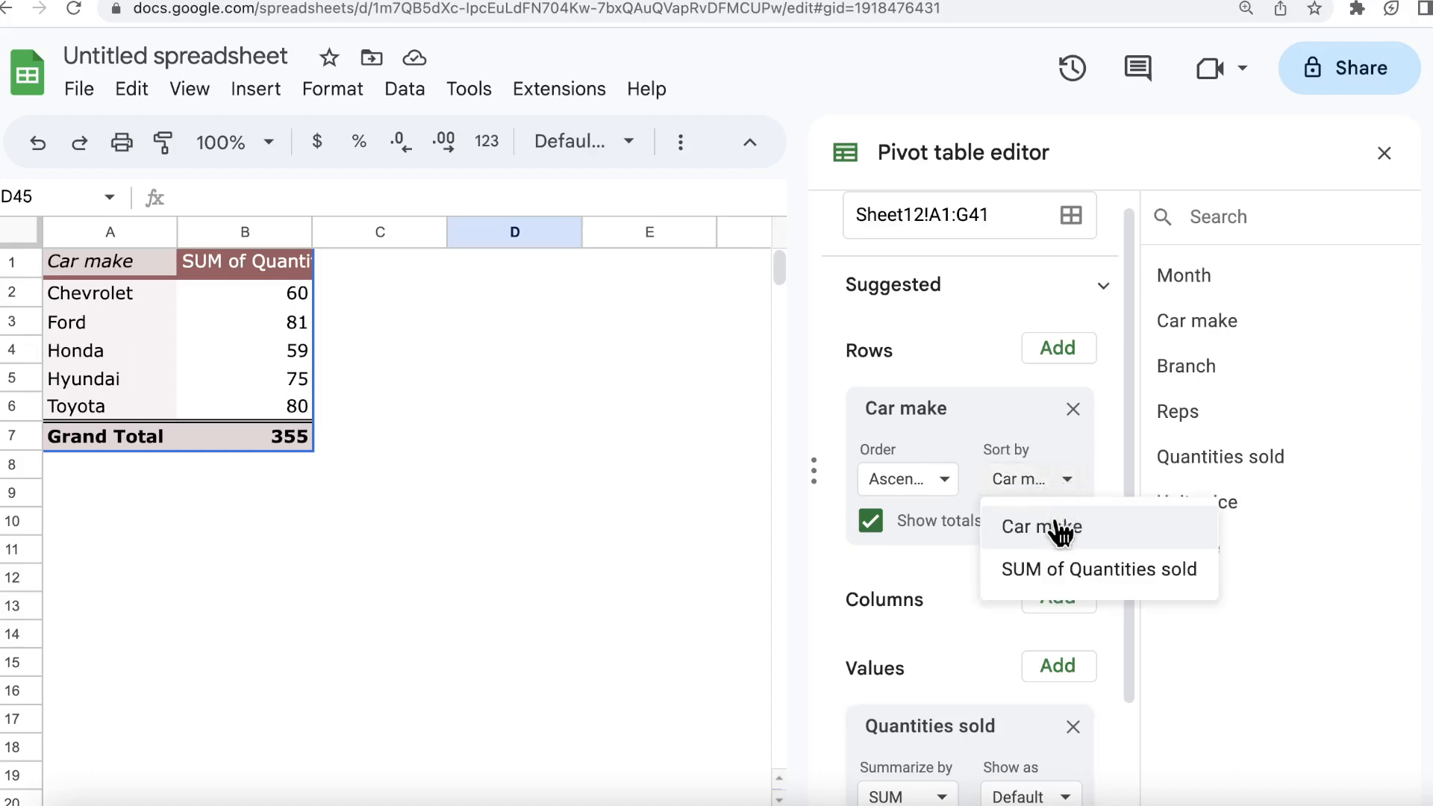
pyautogui.click(1042, 585)
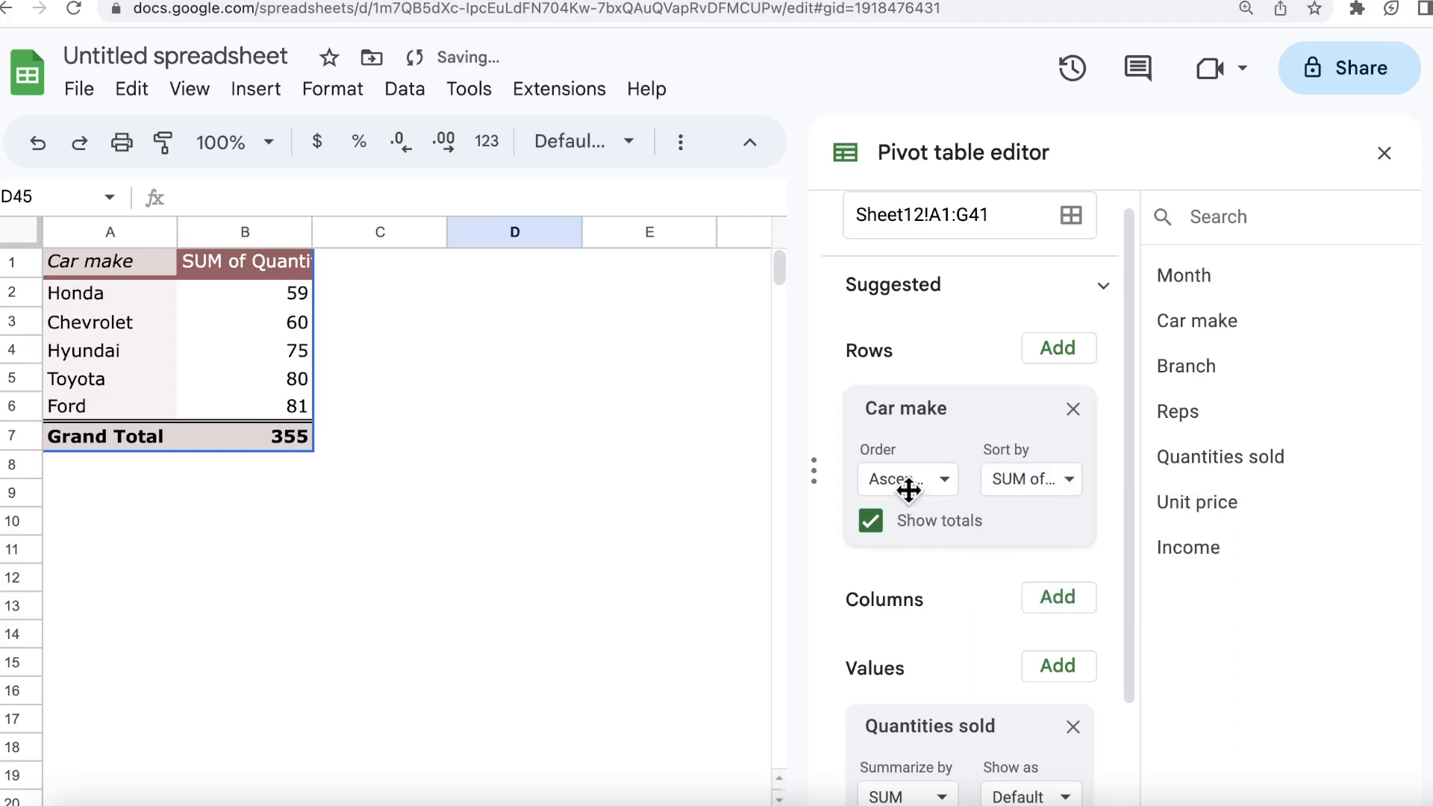
# Step: Set the sort order of the Car make rows to Descending
pyautogui.click(944, 485)
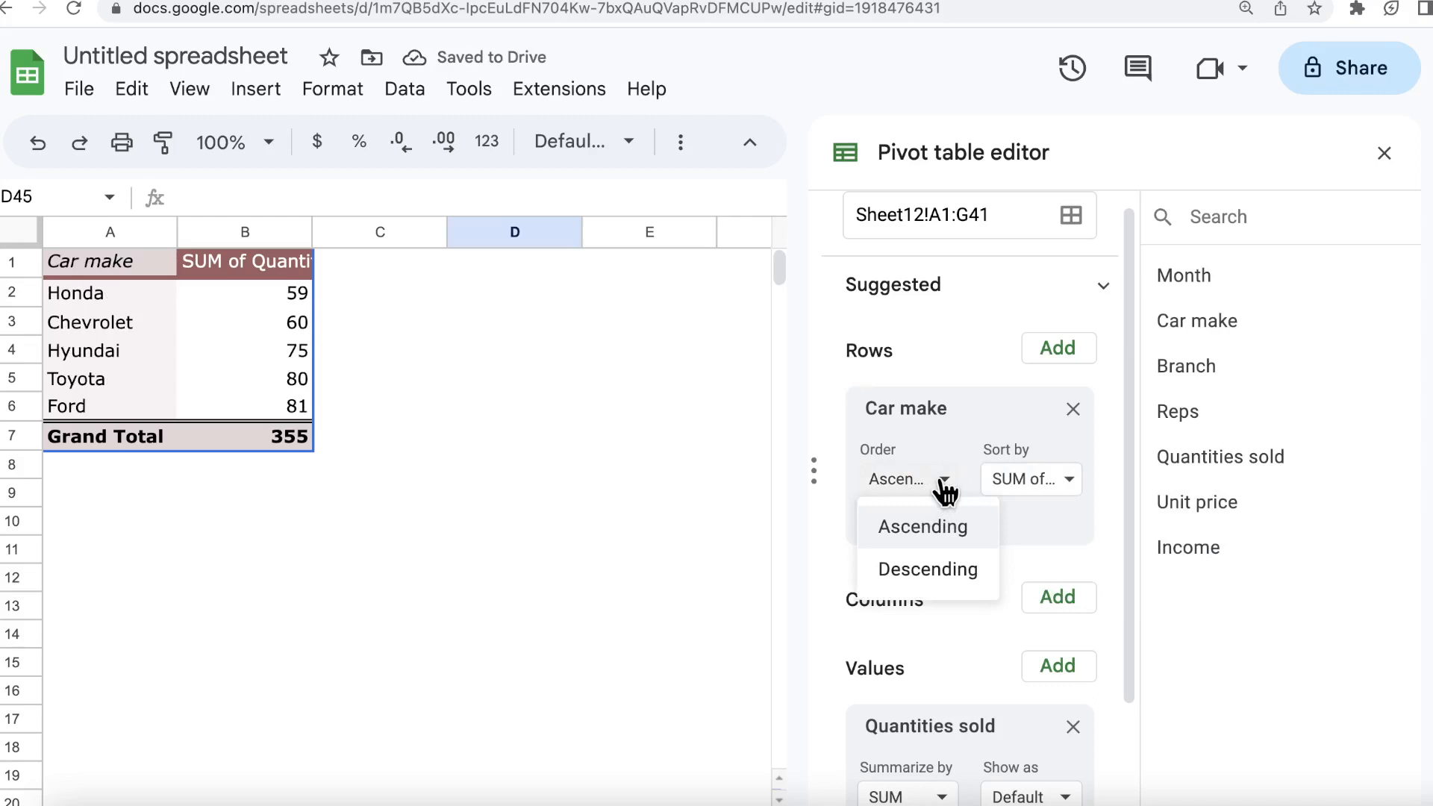
pyautogui.click(937, 571)
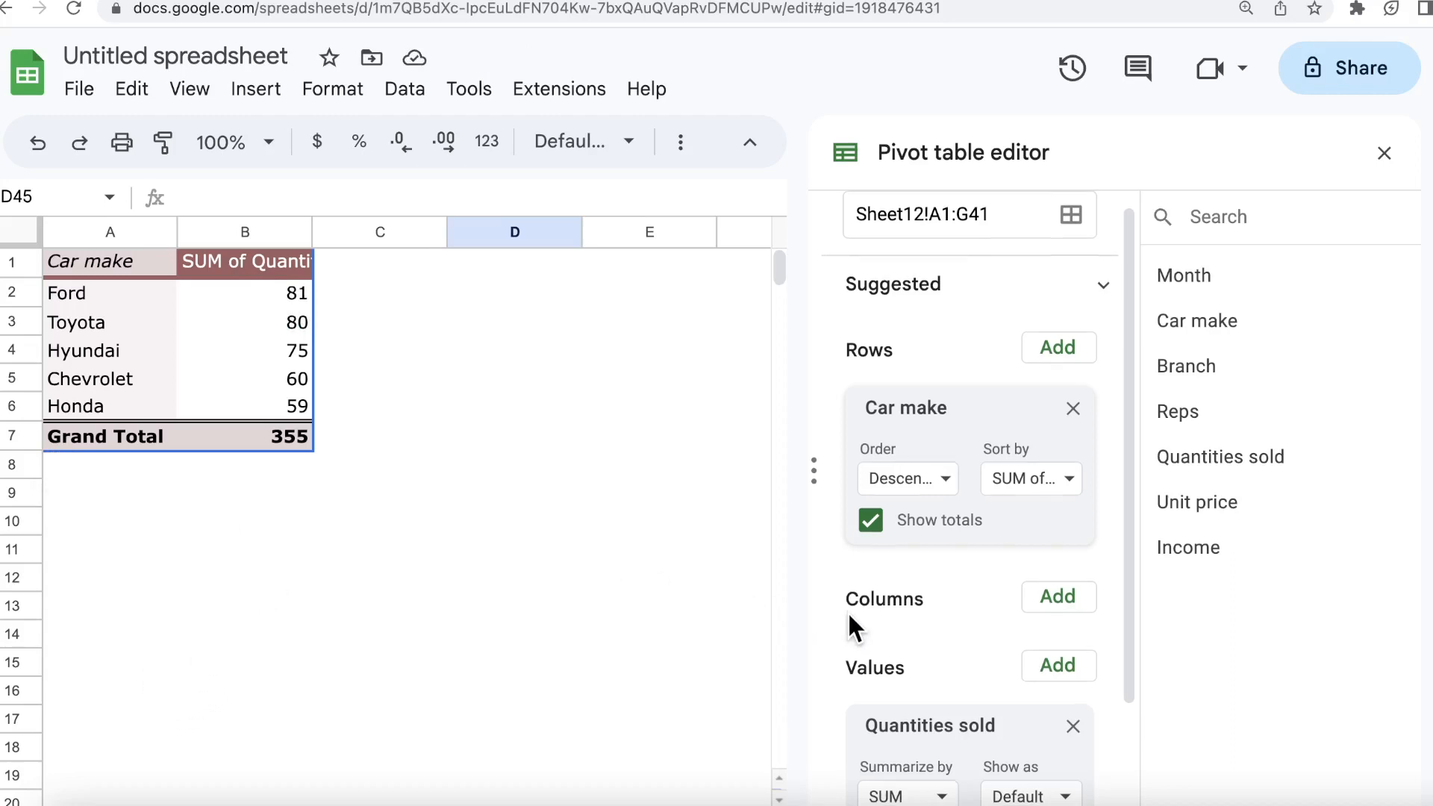
# Step: Remove Quantities sold from the values and Car make from the rows to empty the pivot table
pyautogui.scroll(-2, 848, 620)
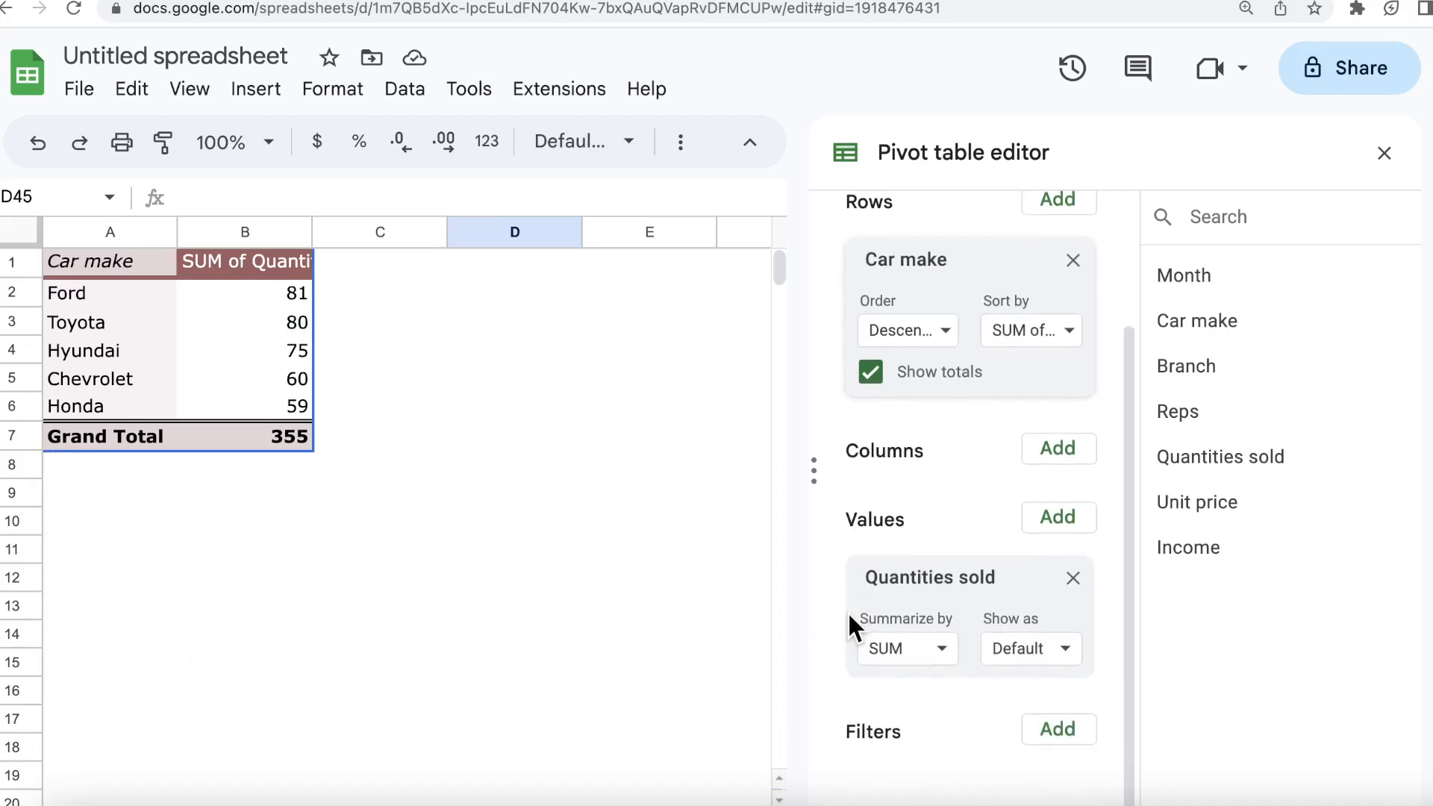
pyautogui.click(1072, 577)
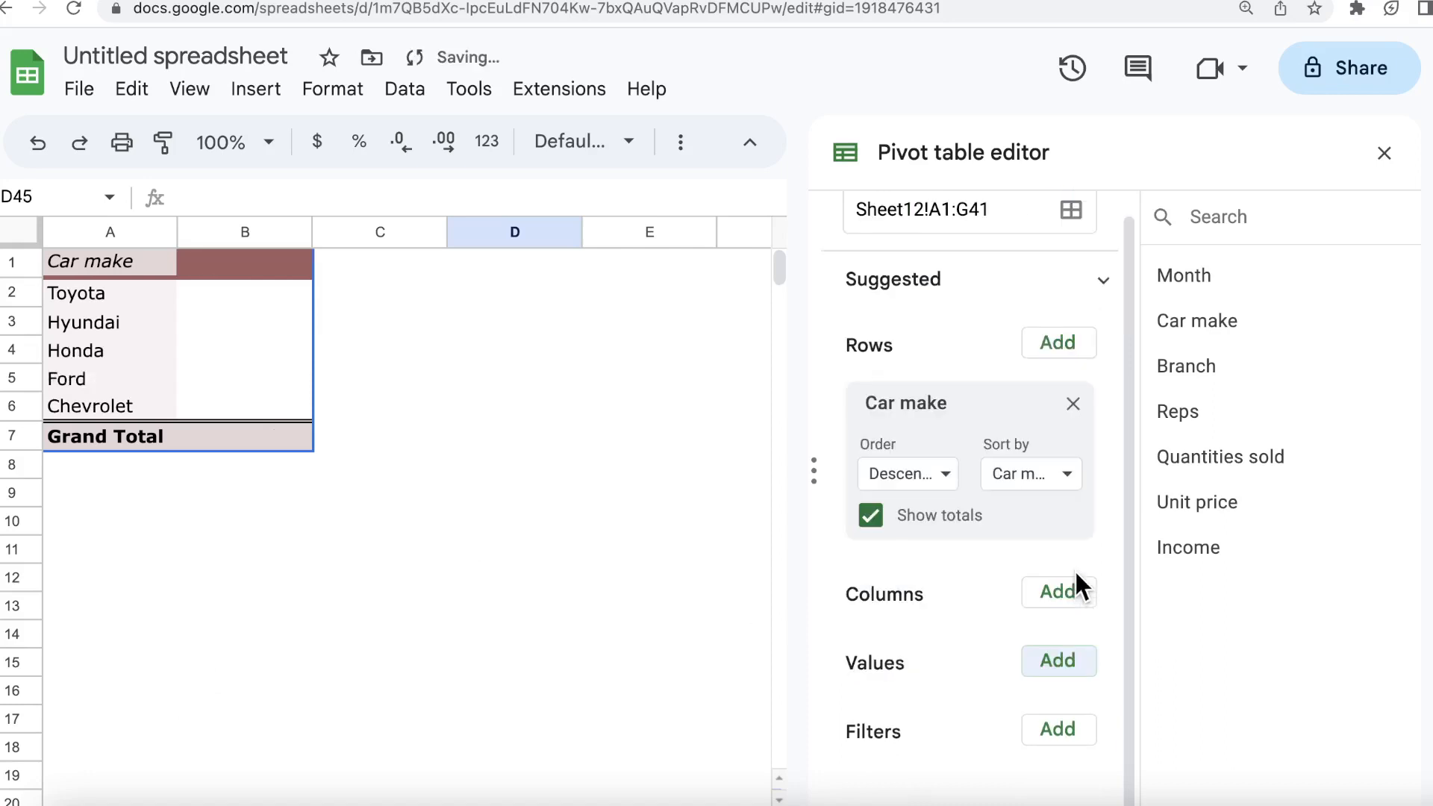
pyautogui.click(1073, 404)
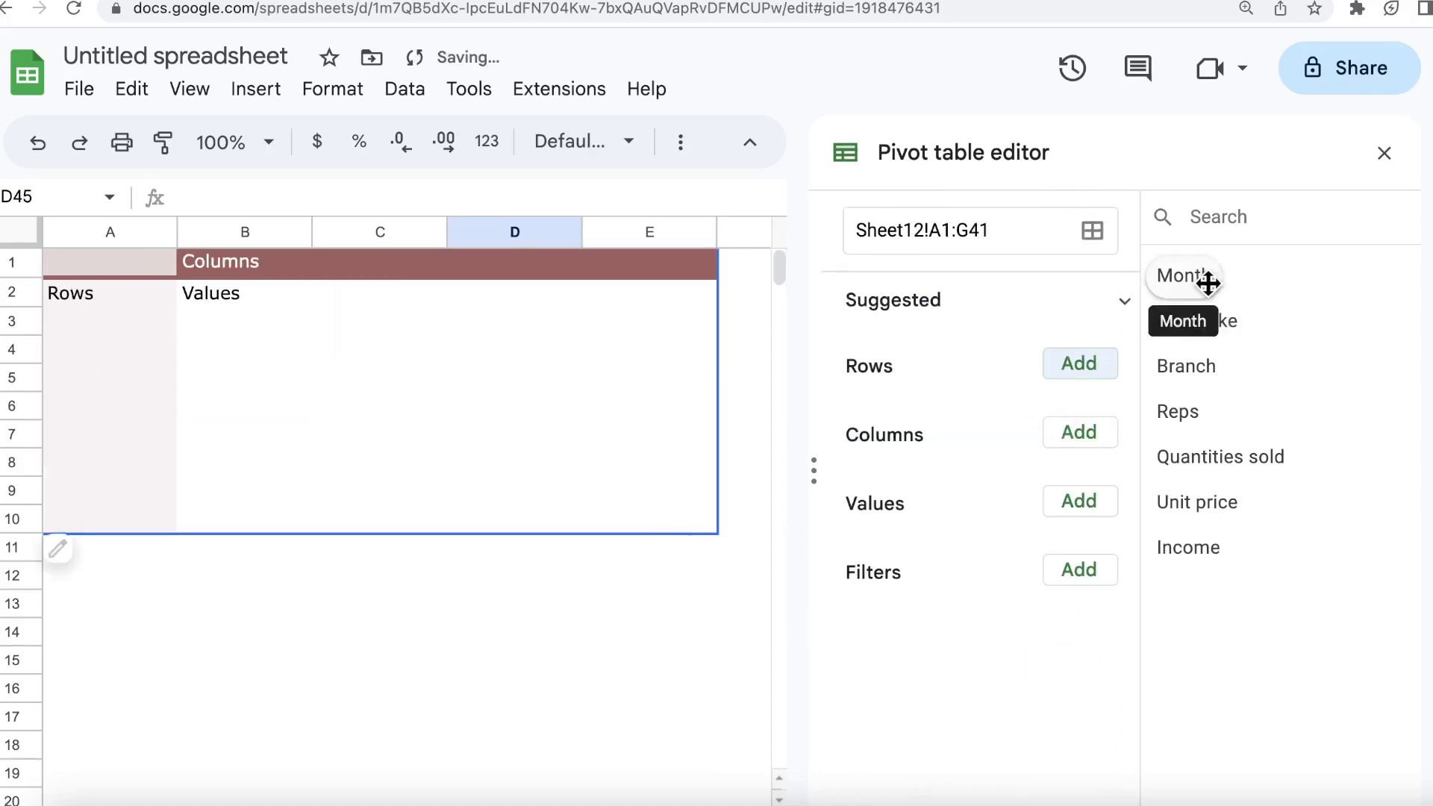
# Step: Add Reps to the pivot table's rows and Quantities sold to its values
pyautogui.moveTo(1194, 406); pyautogui.dragTo(845, 397)
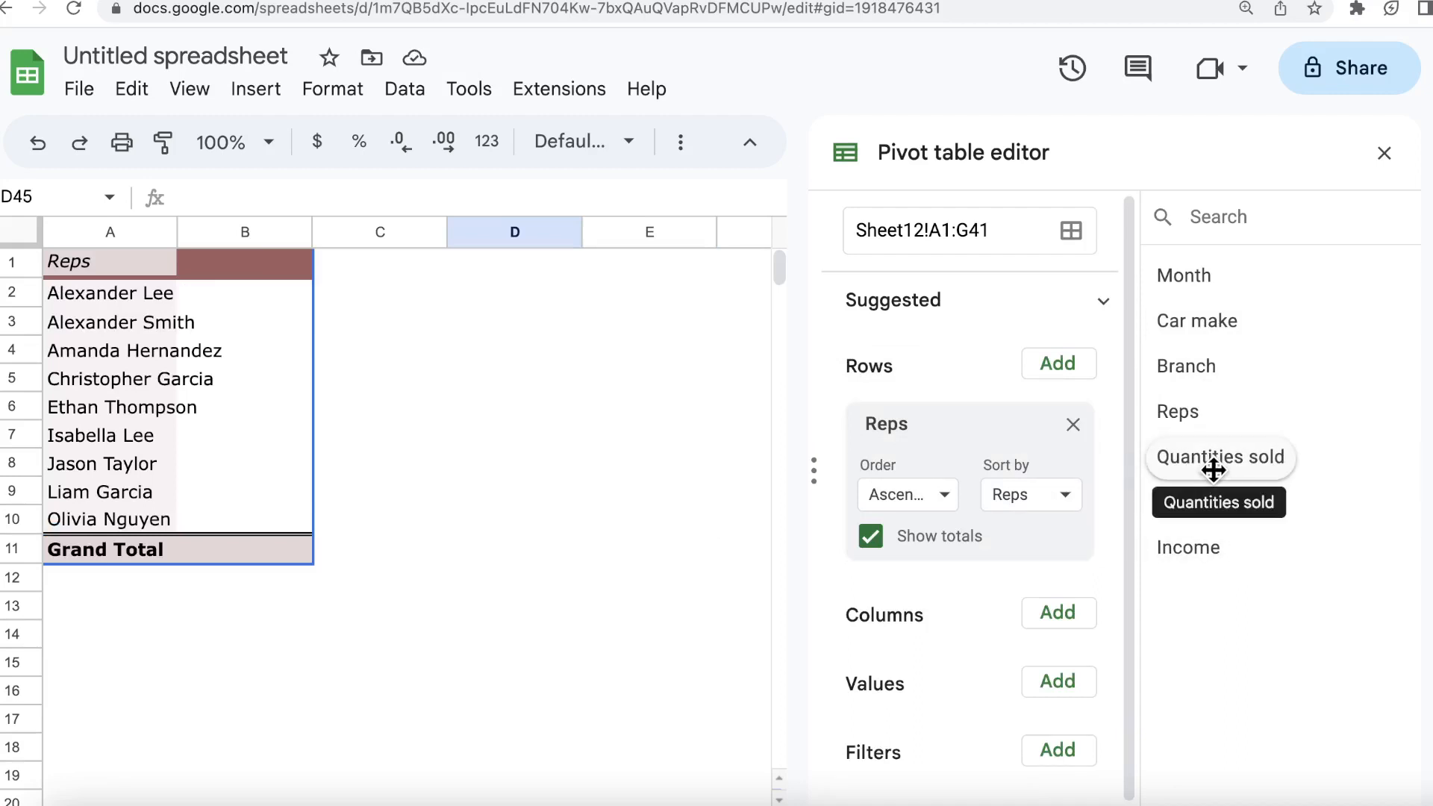
pyautogui.moveTo(1213, 469); pyautogui.dragTo(923, 757)
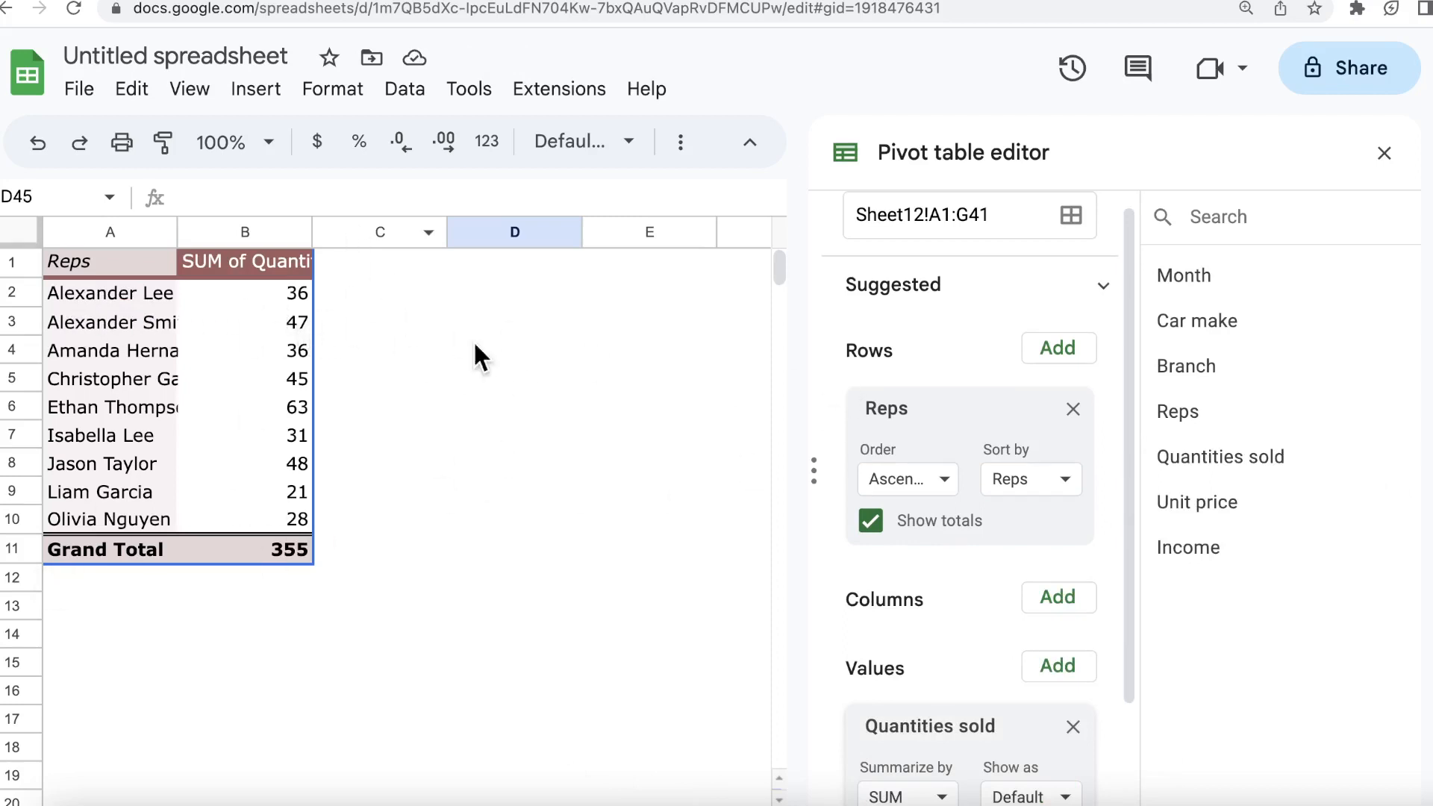
# Step: Sort the Reps rows by SUM of Quantities sold in descending order
pyautogui.click(1067, 485)
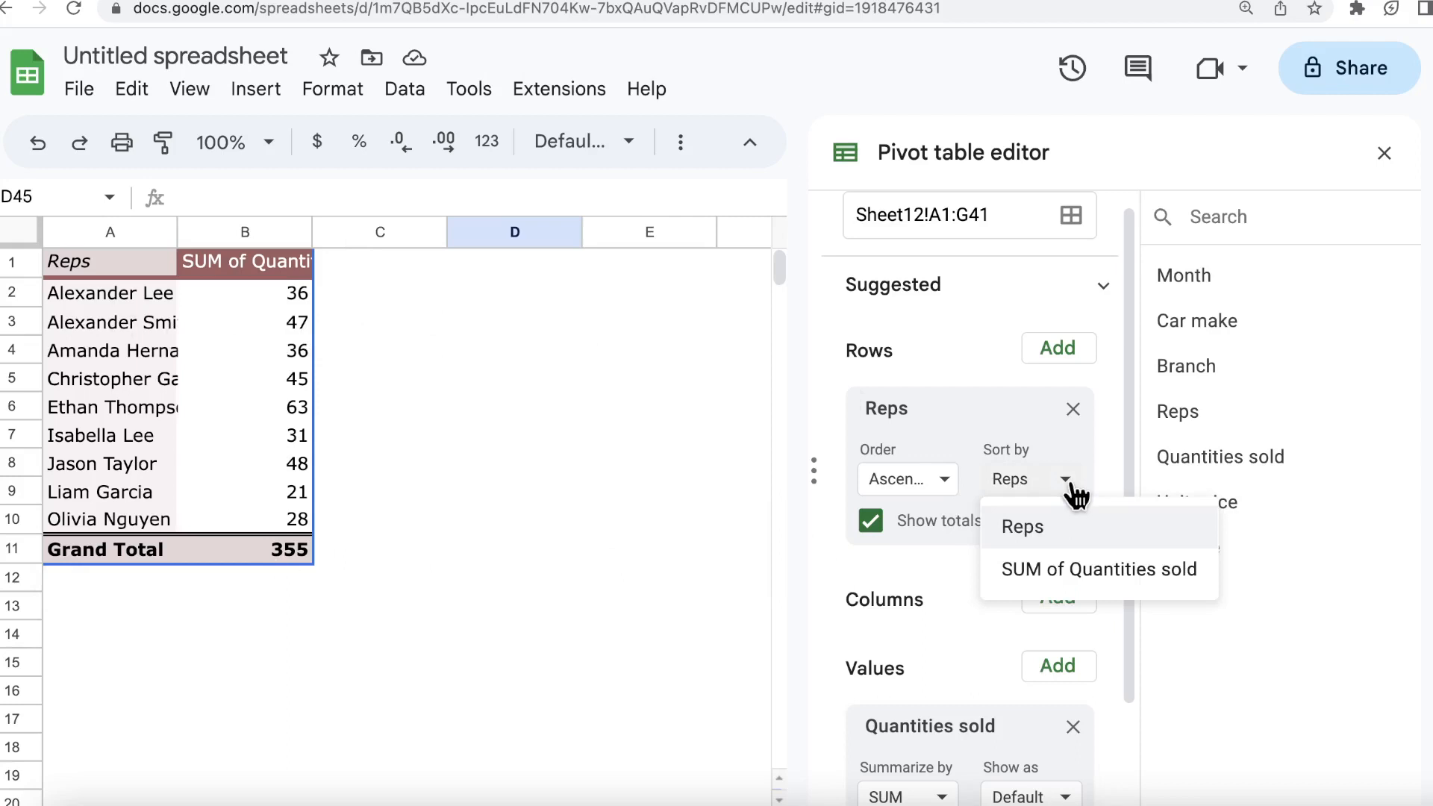
pyautogui.click(1075, 576)
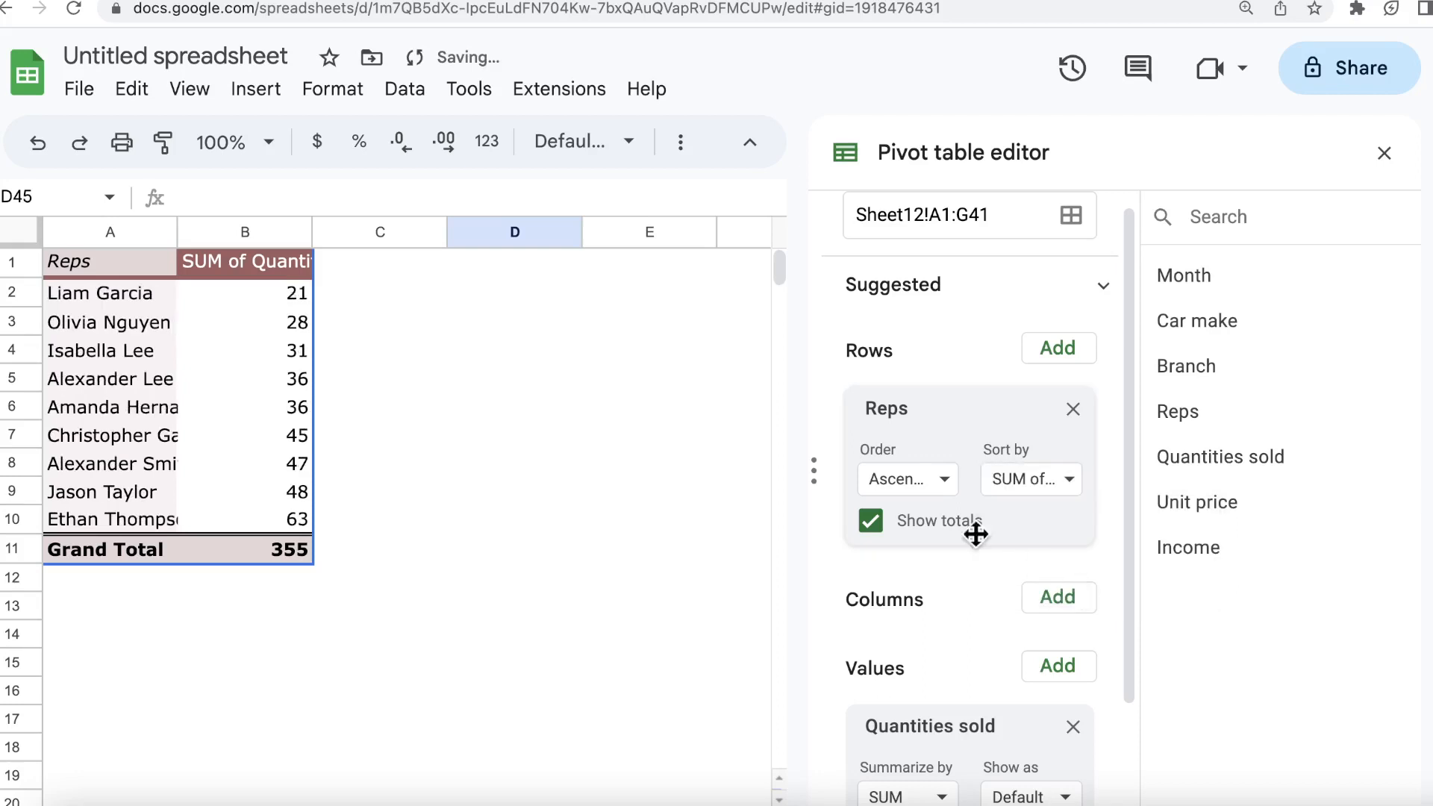
pyautogui.click(939, 481)
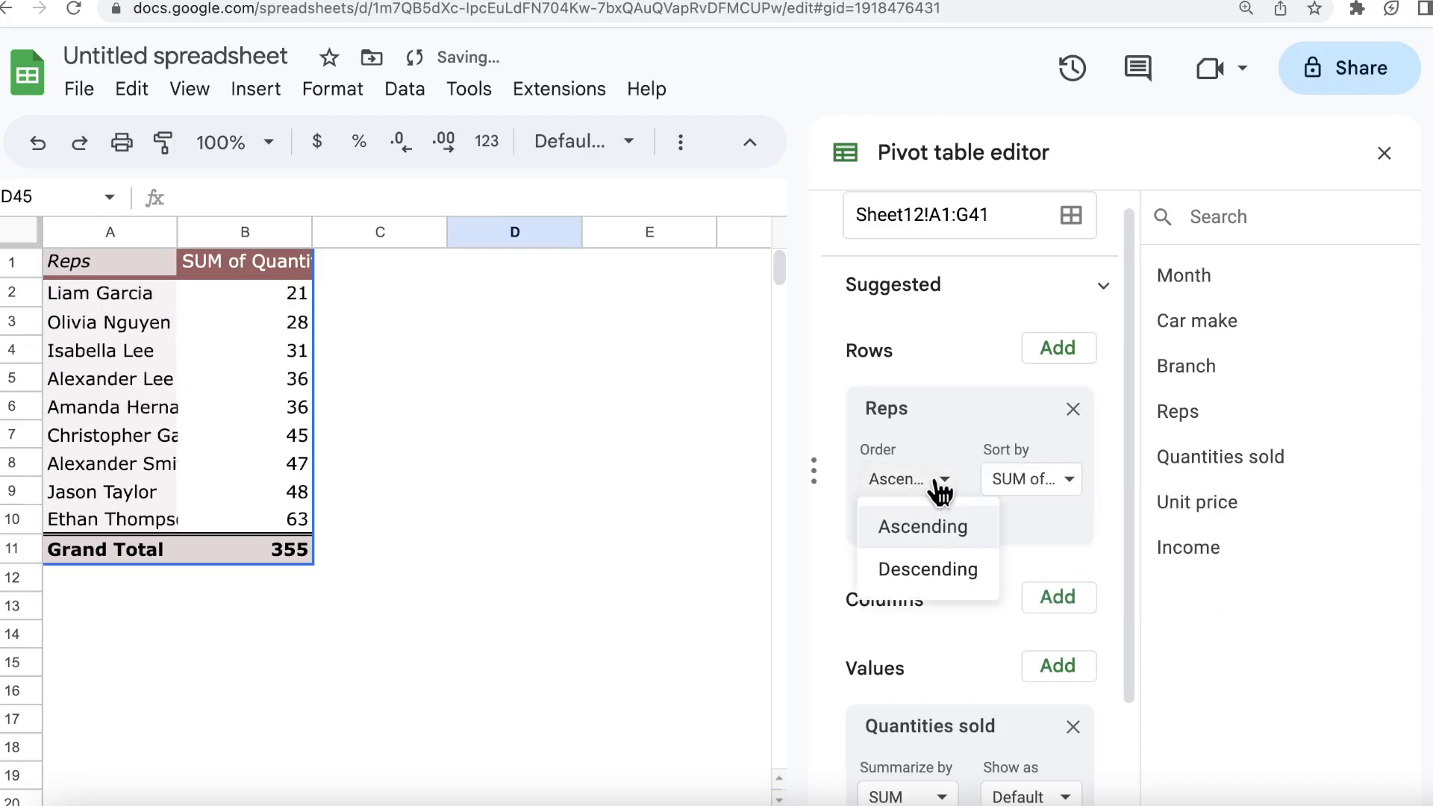
pyautogui.click(932, 573)
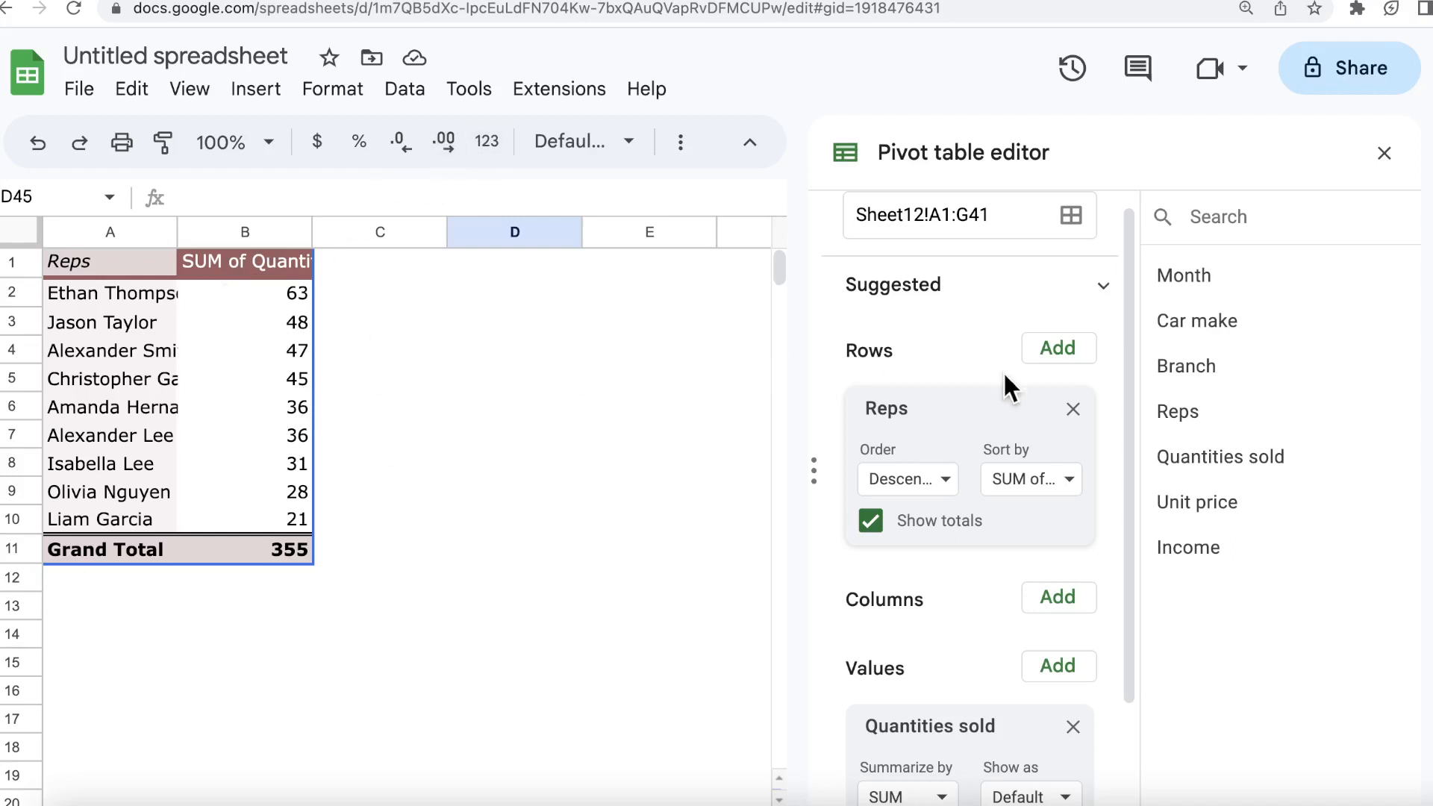
# Step: Clear the pivot table by removing Reps from the rows and Quantities sold from the values
pyautogui.click(1072, 409)
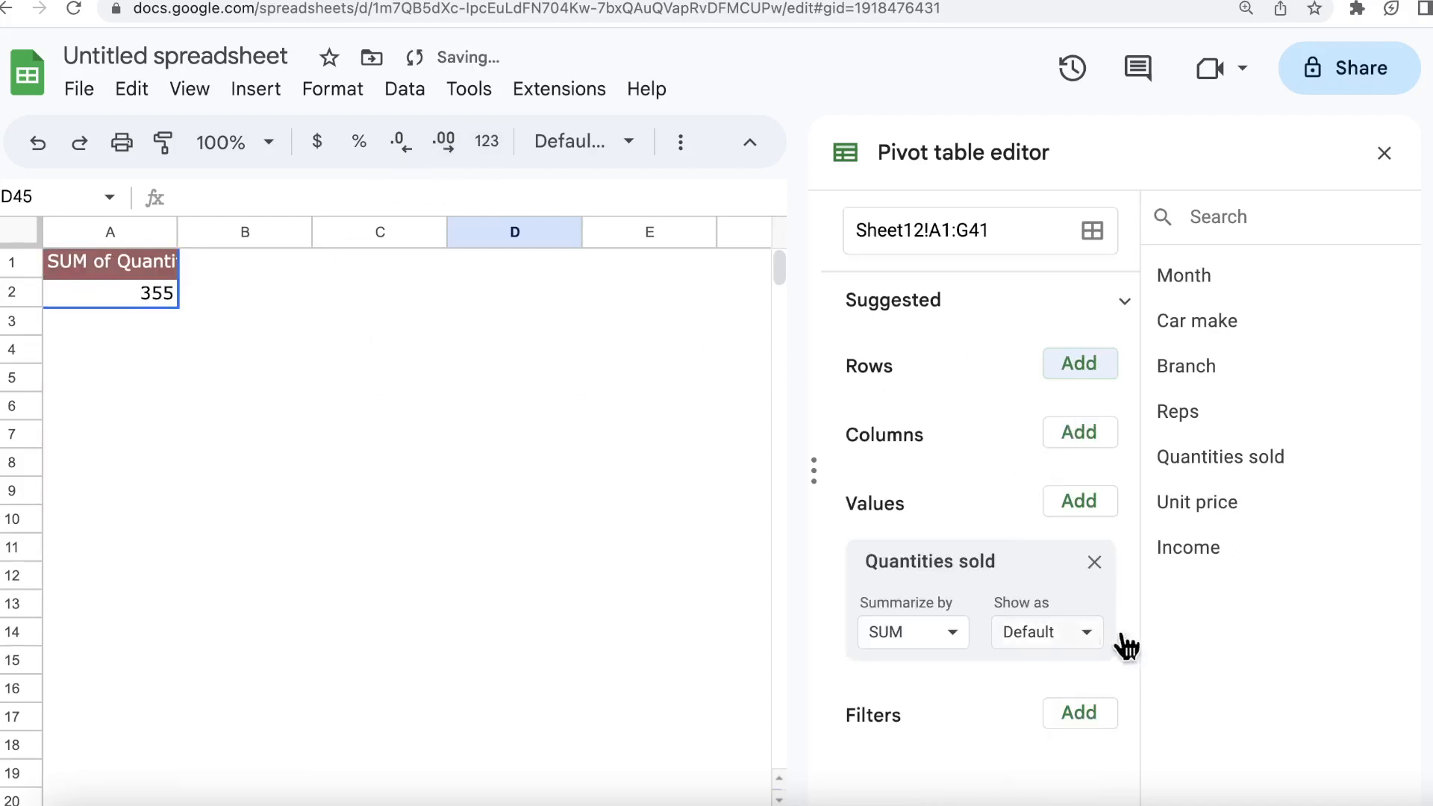
pyautogui.click(1093, 561)
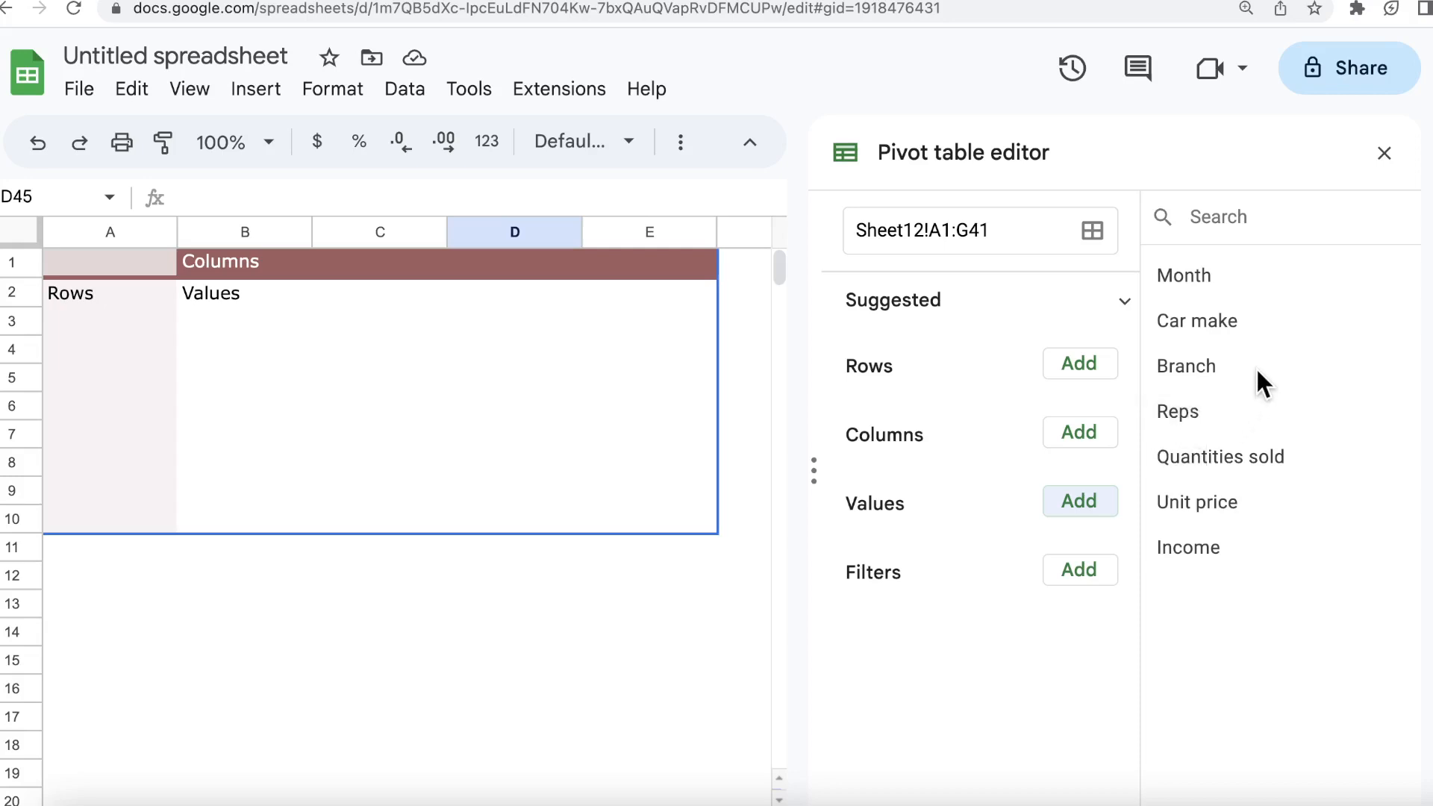
# Step: Add Branch to the pivot table's rows and place Reps below it as the second row field
pyautogui.moveTo(1203, 365); pyautogui.dragTo(883, 422)
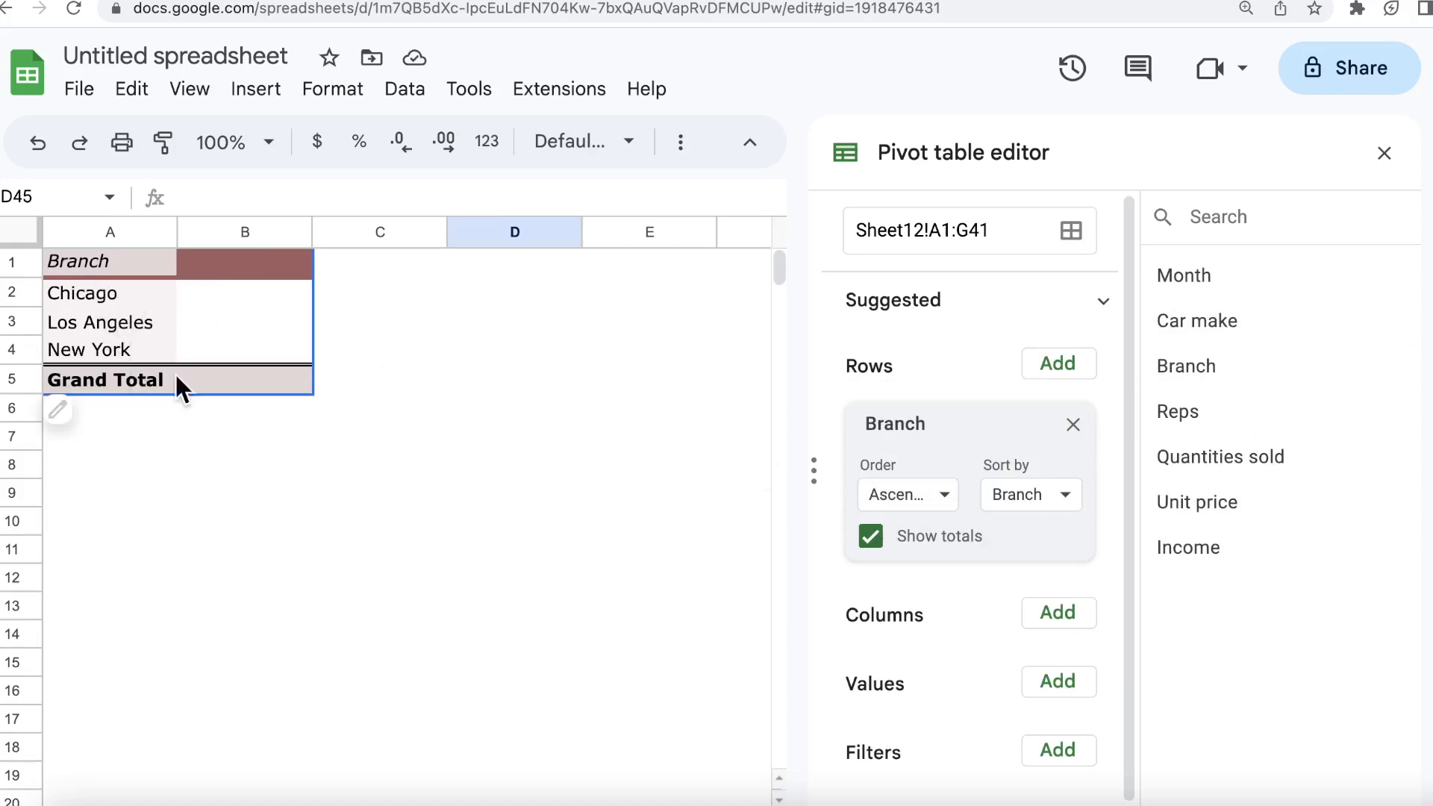
pyautogui.moveTo(1161, 403); pyautogui.dragTo(859, 401)
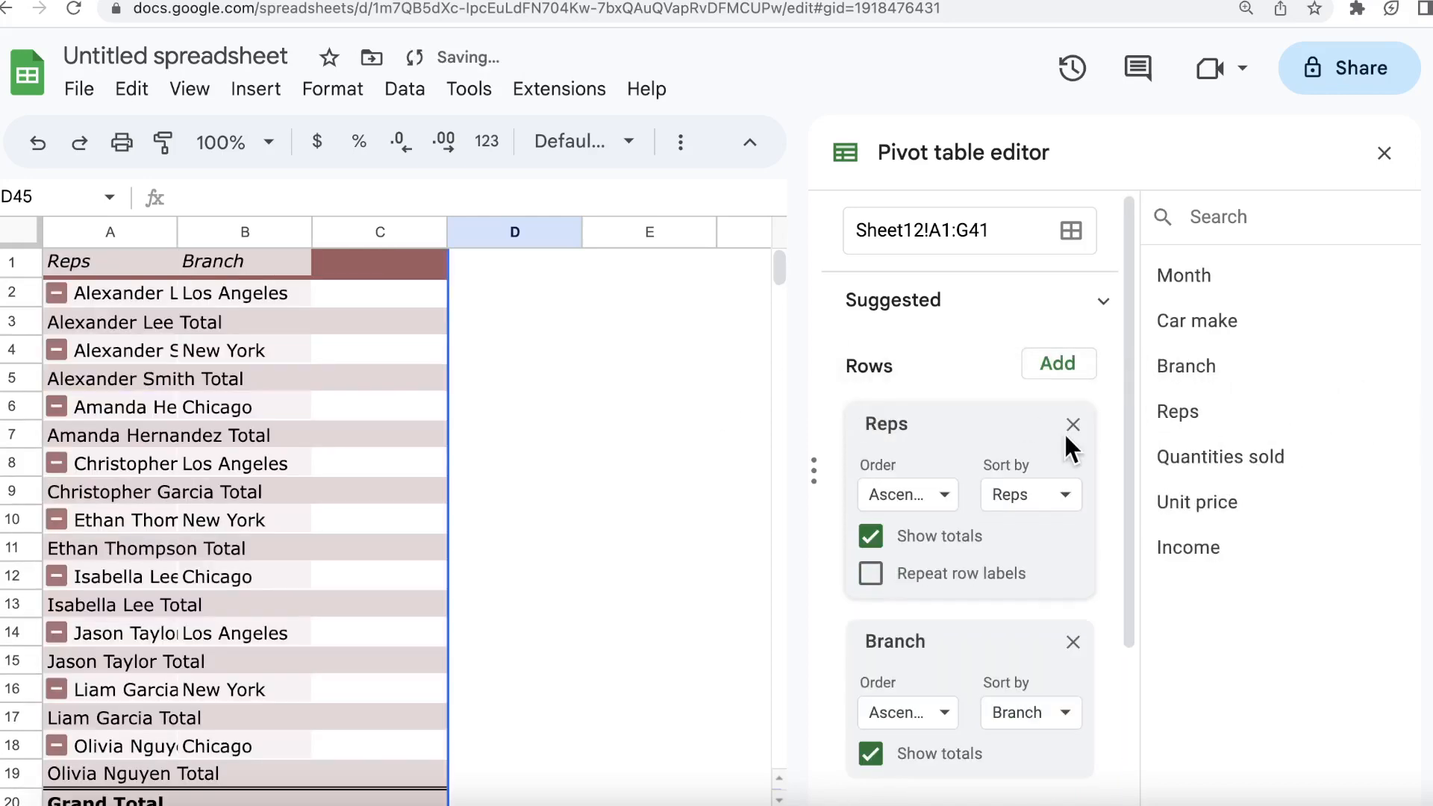
pyautogui.click(1073, 423)
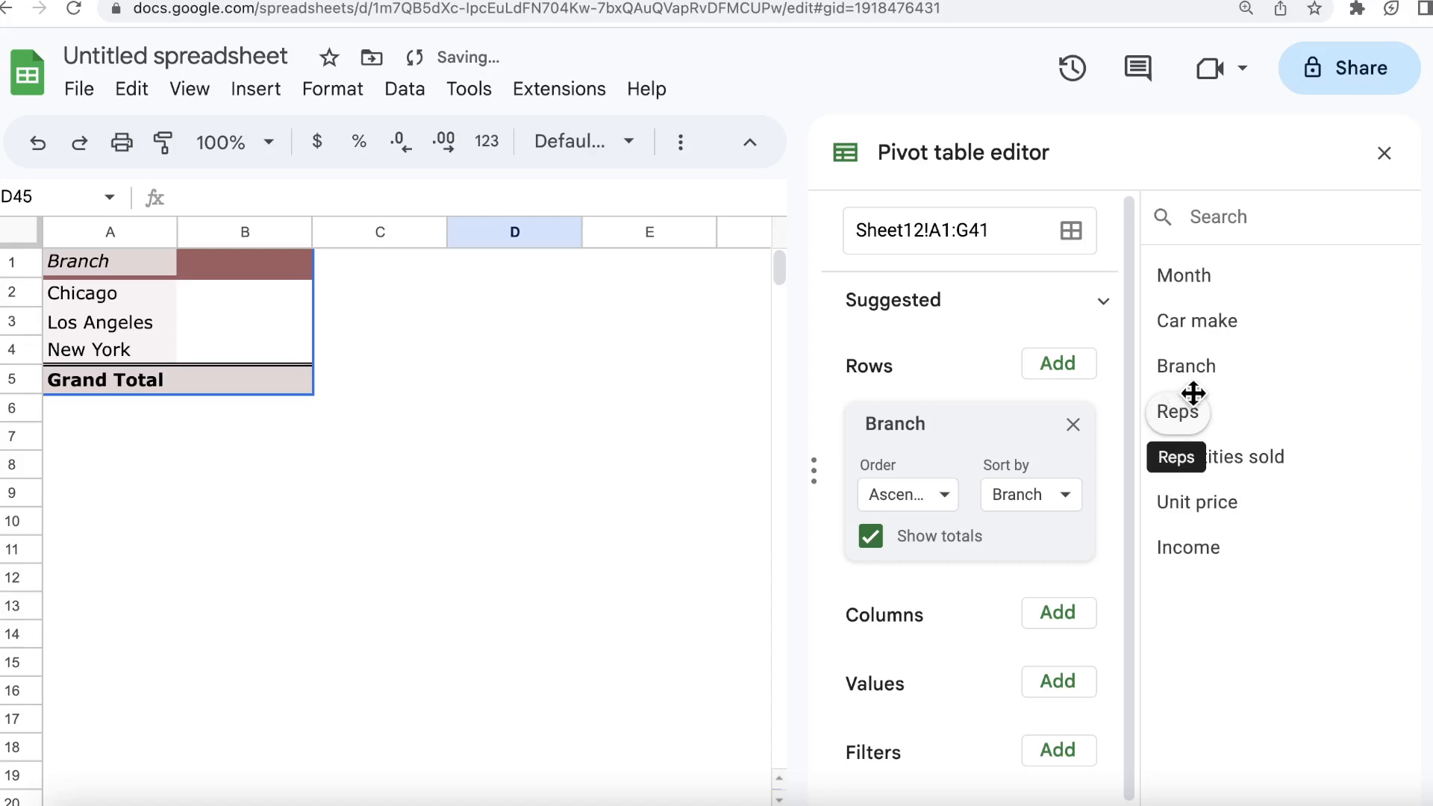
pyautogui.moveTo(1190, 417); pyautogui.dragTo(885, 613)
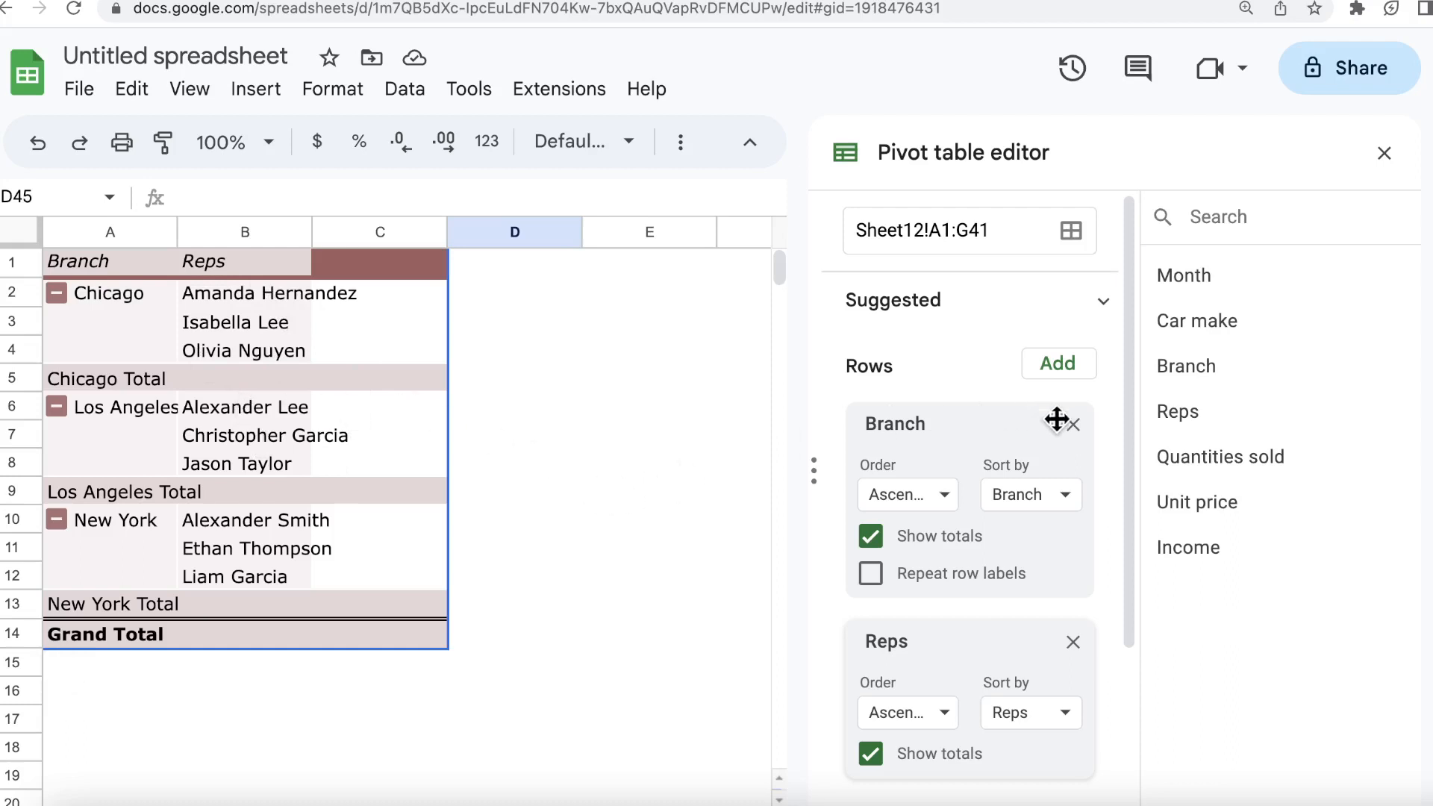
# Step: Add Car make to the pivot table's columns
pyautogui.moveTo(1210, 332); pyautogui.dragTo(1055, 406)
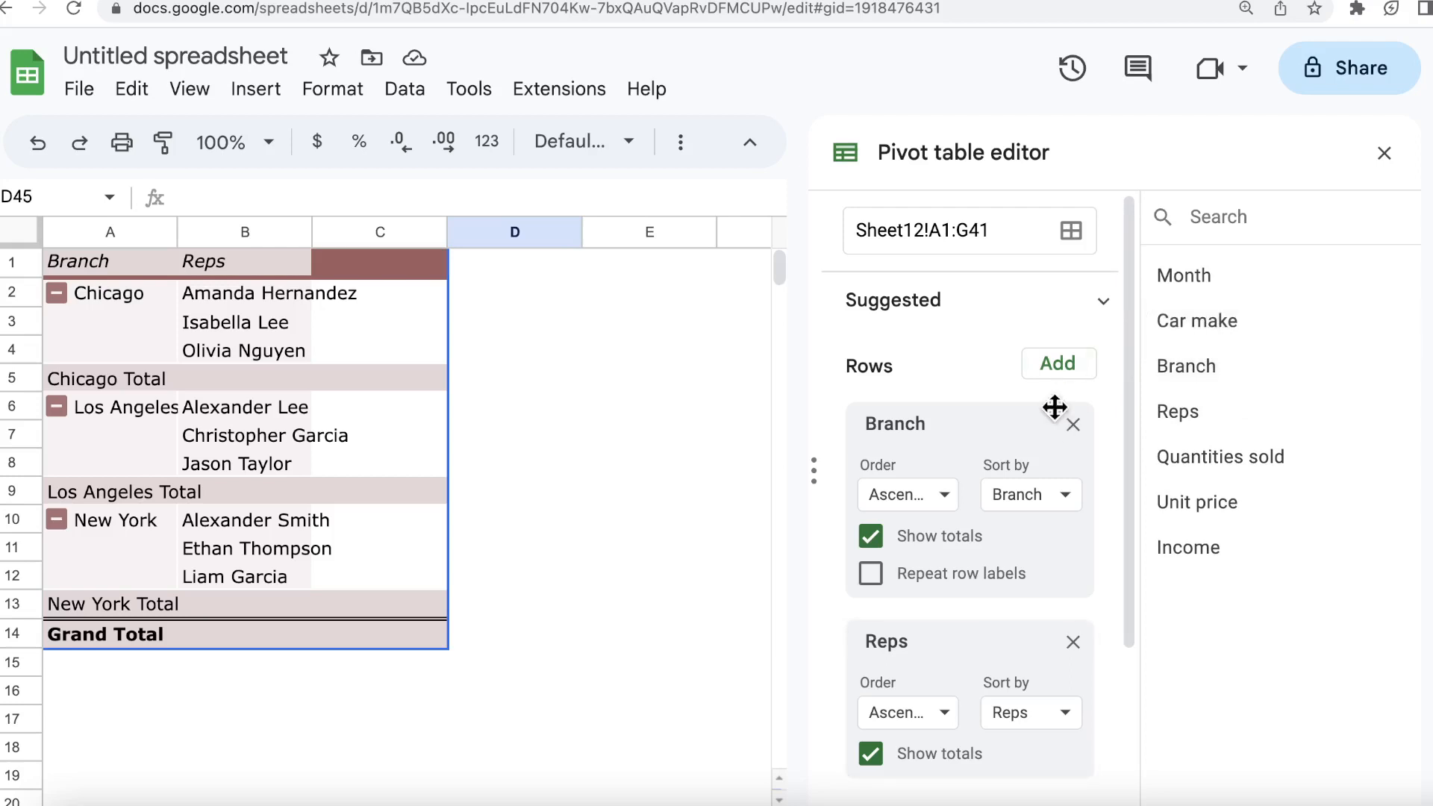
pyautogui.scroll(-3, 1055, 405)
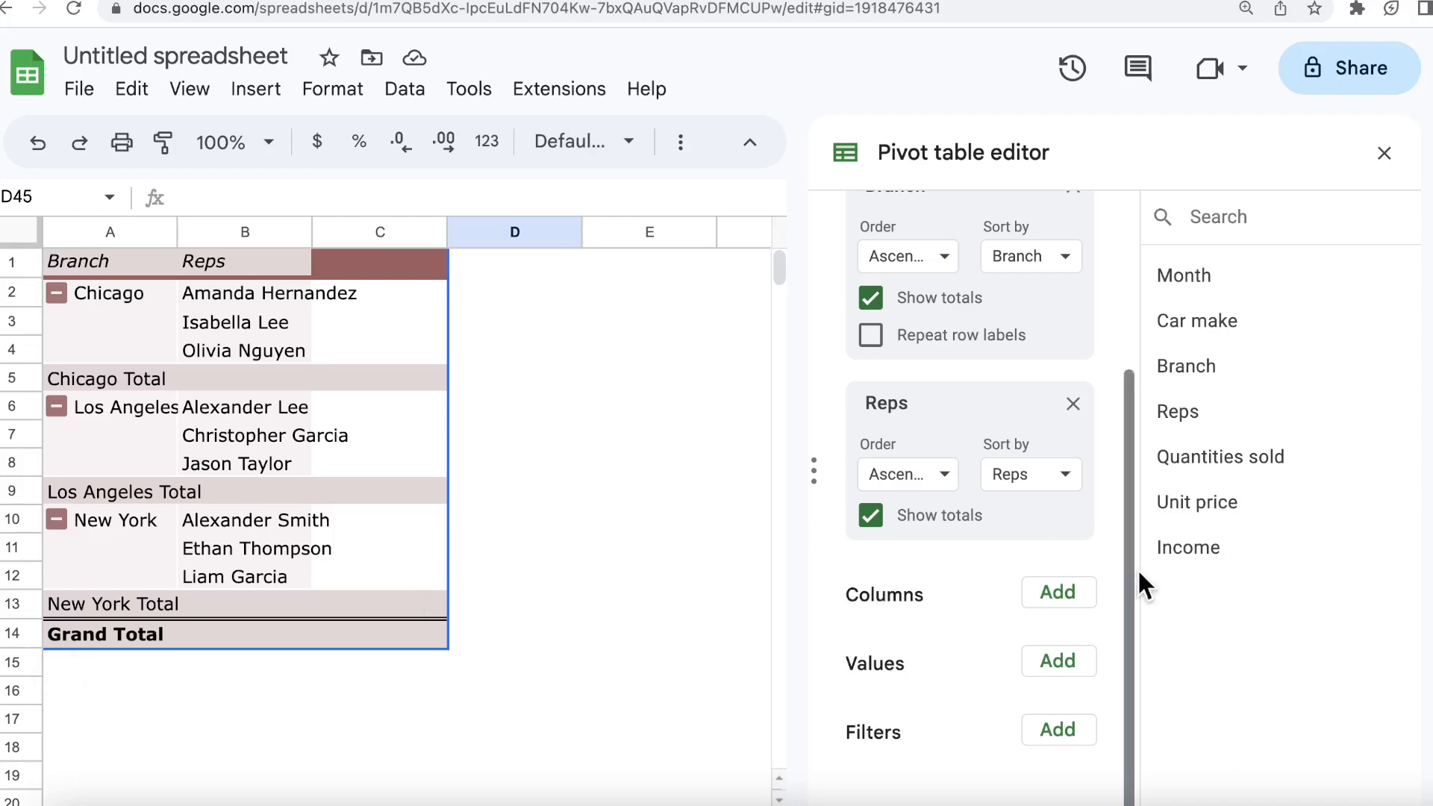
pyautogui.moveTo(1195, 315); pyautogui.dragTo(890, 636)
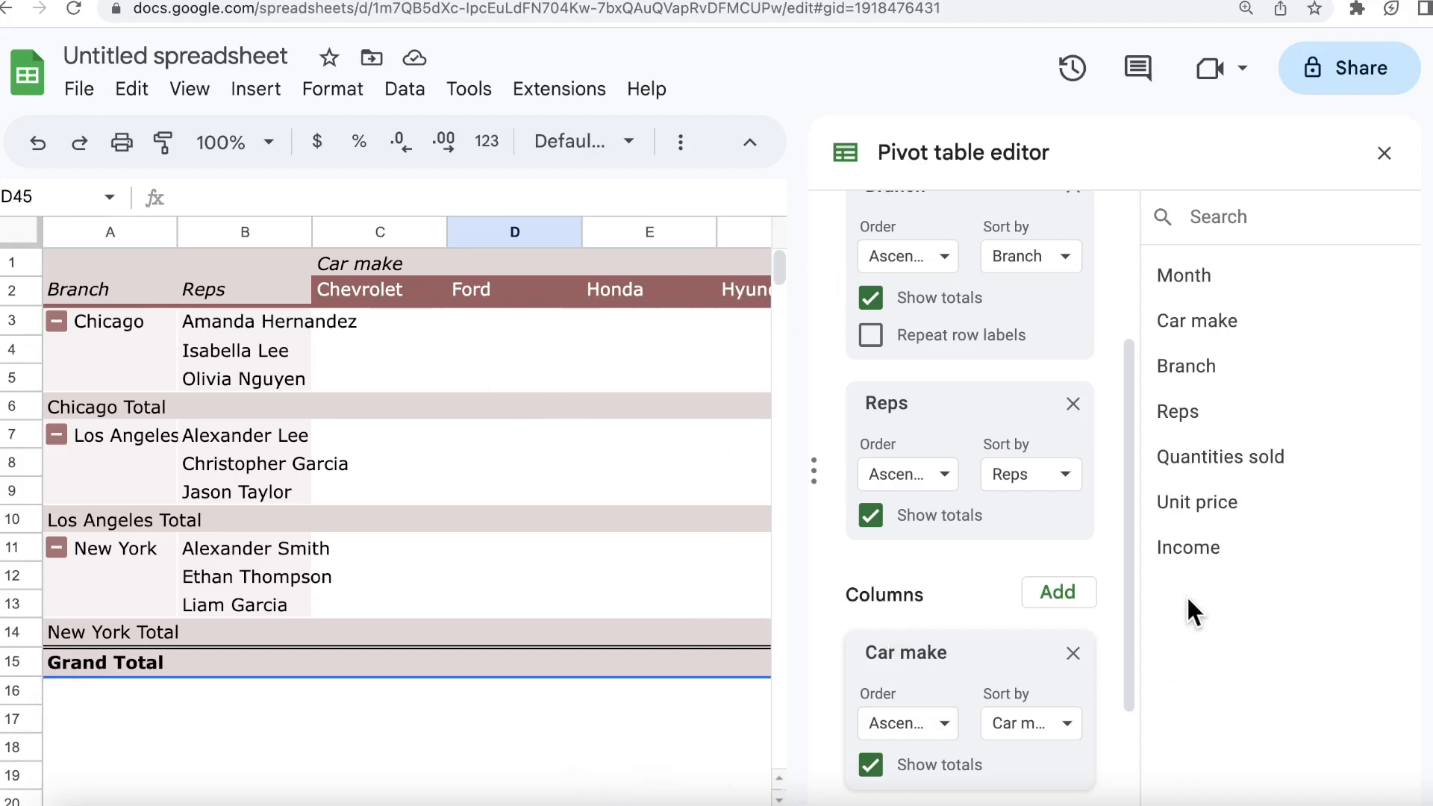
# Step: Add Unit price to the pivot table's values and replace it with Quantities sold
pyautogui.scroll(-3, 1122, 578)
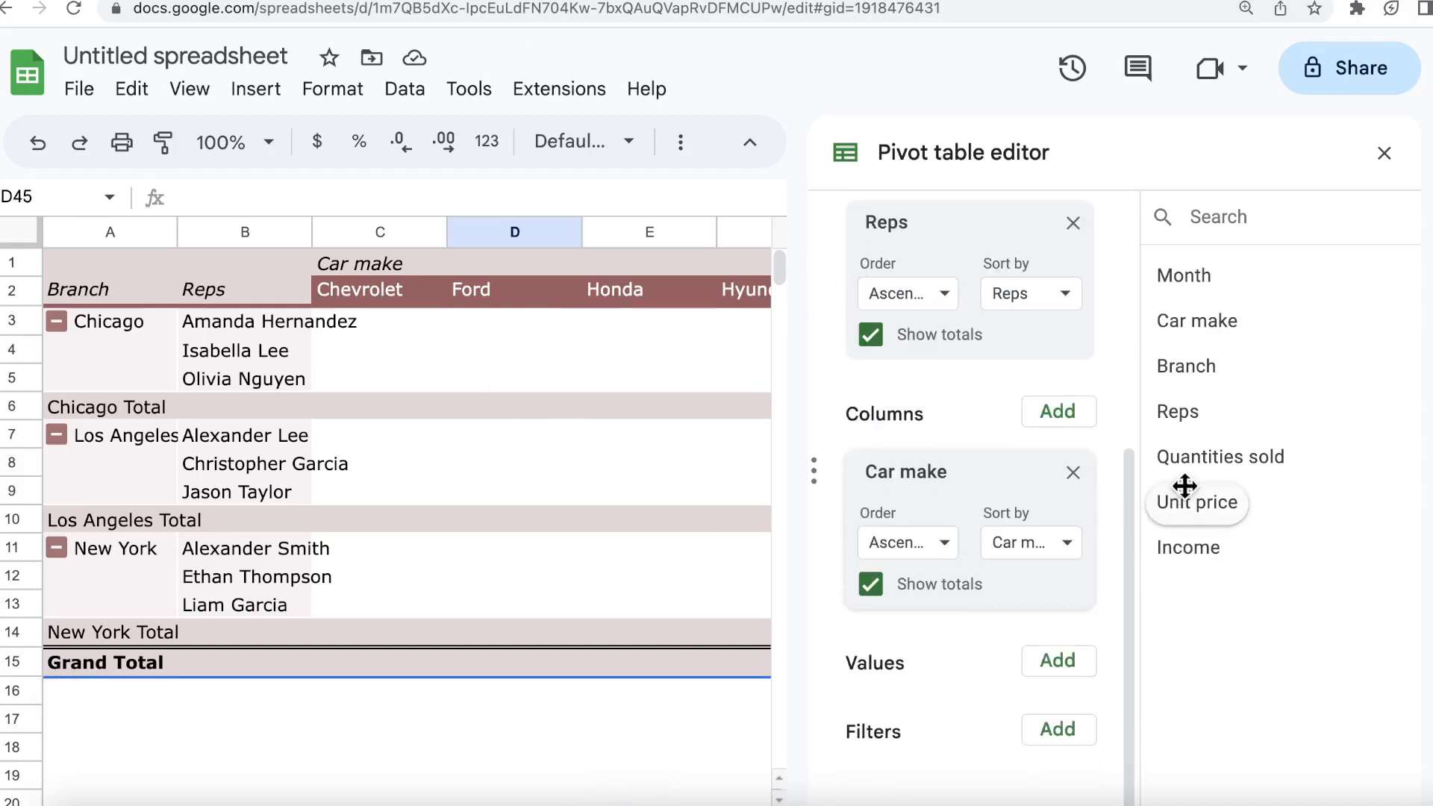
pyautogui.moveTo(1187, 497); pyautogui.dragTo(861, 716)
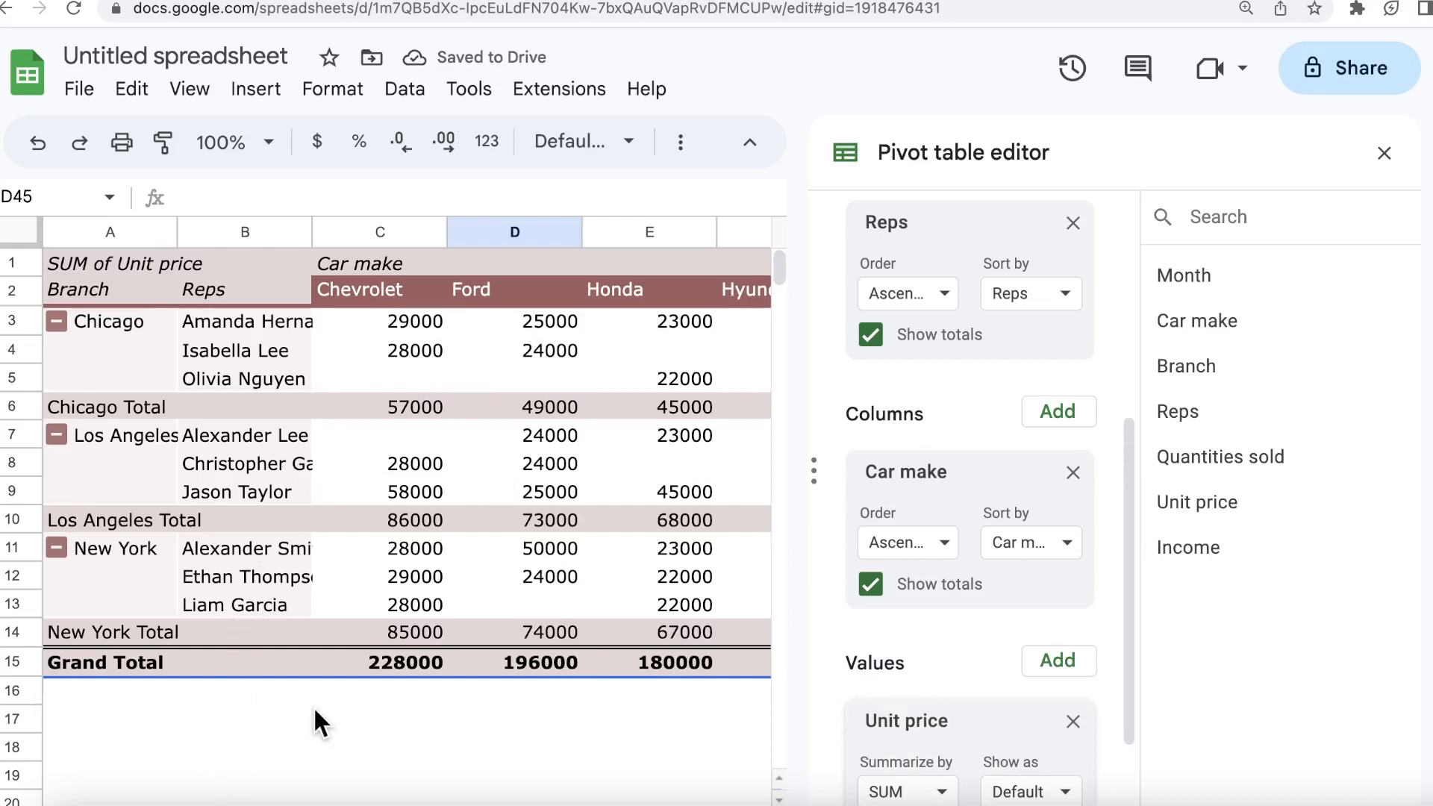
pyautogui.scroll(-1, 332, 697)
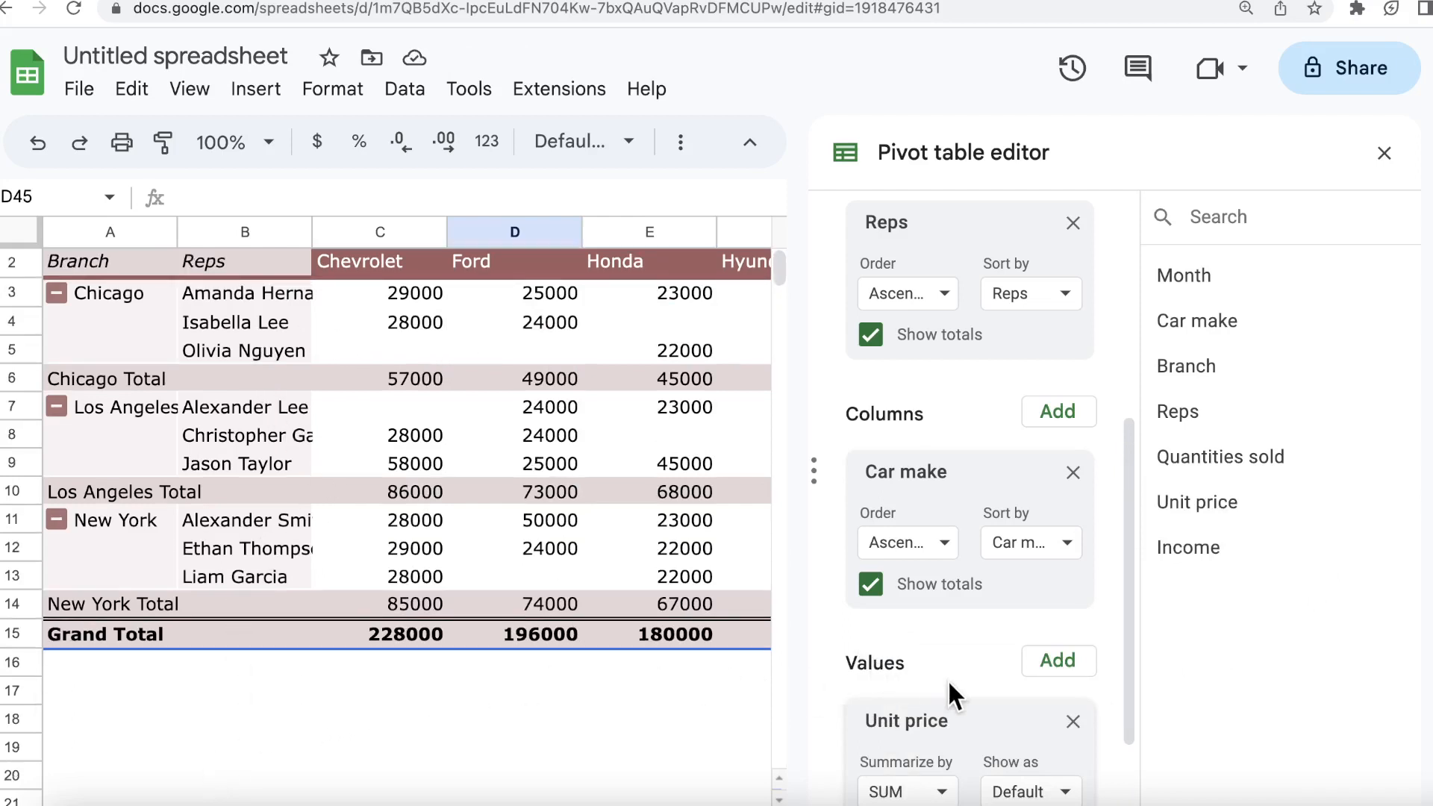
pyautogui.click(1073, 718)
pyautogui.moveTo(1194, 455); pyautogui.dragTo(882, 724)
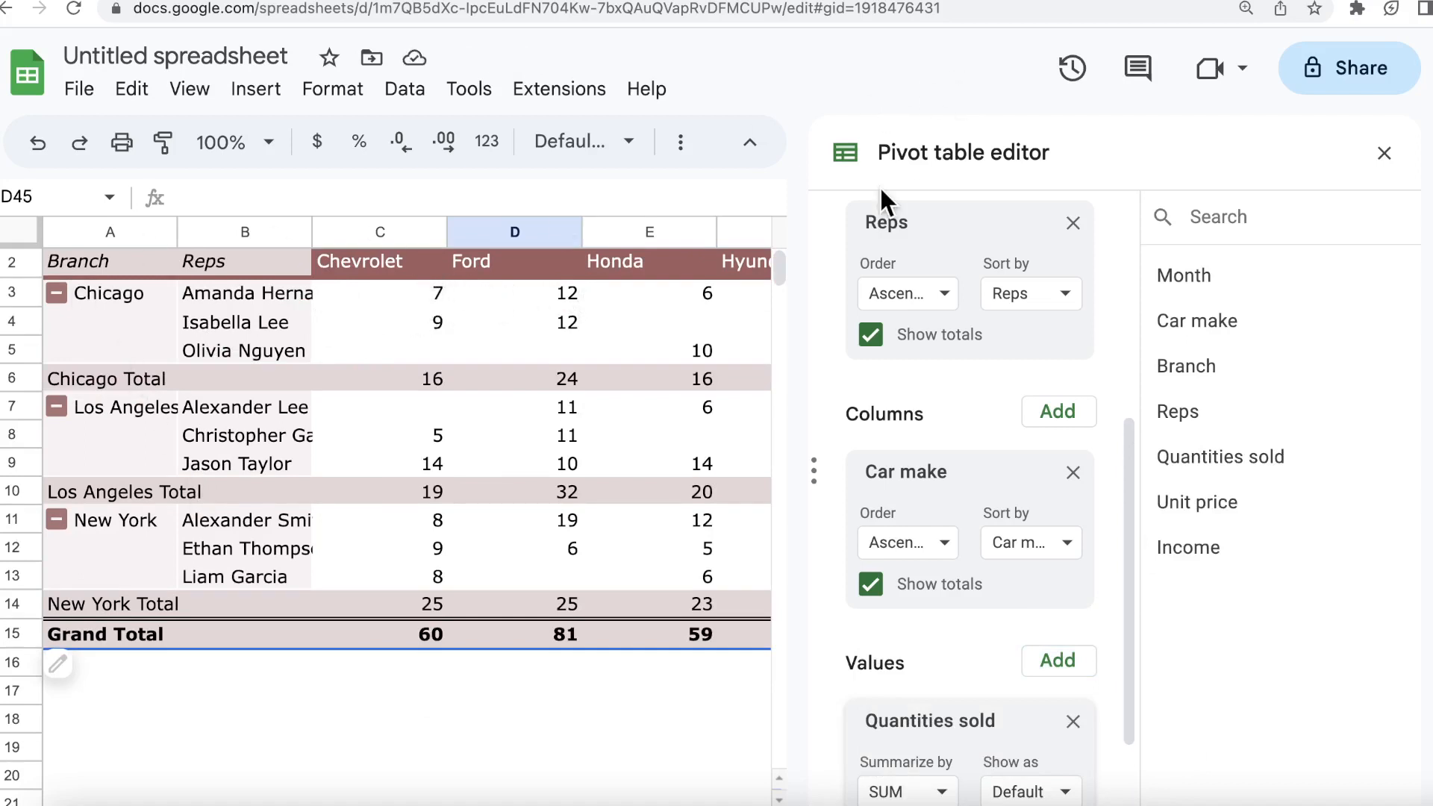
# Step: Center-align the contents of the pivot table range A1:H16 horizontally
pyautogui.press('super+minus')
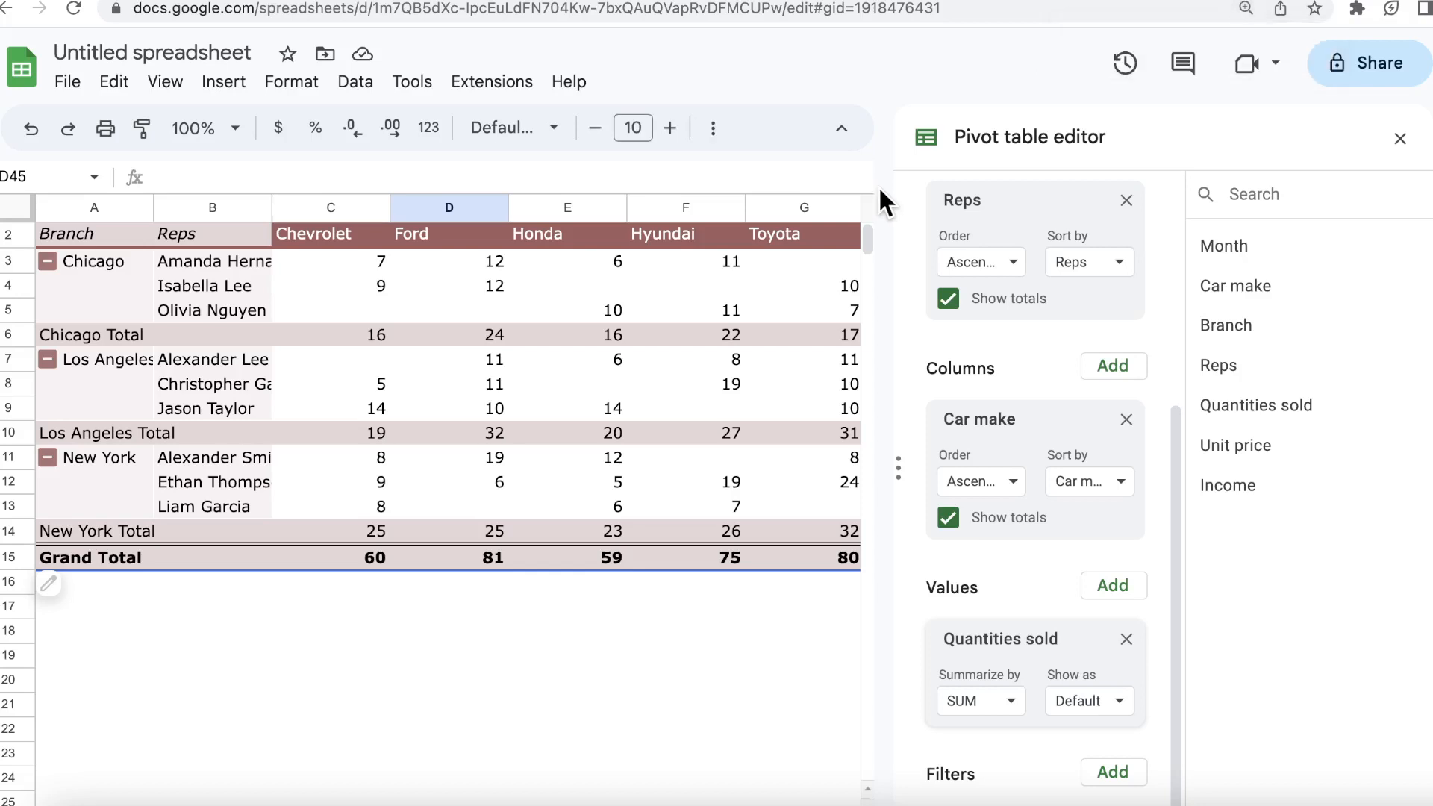
pyautogui.press('super+minus')
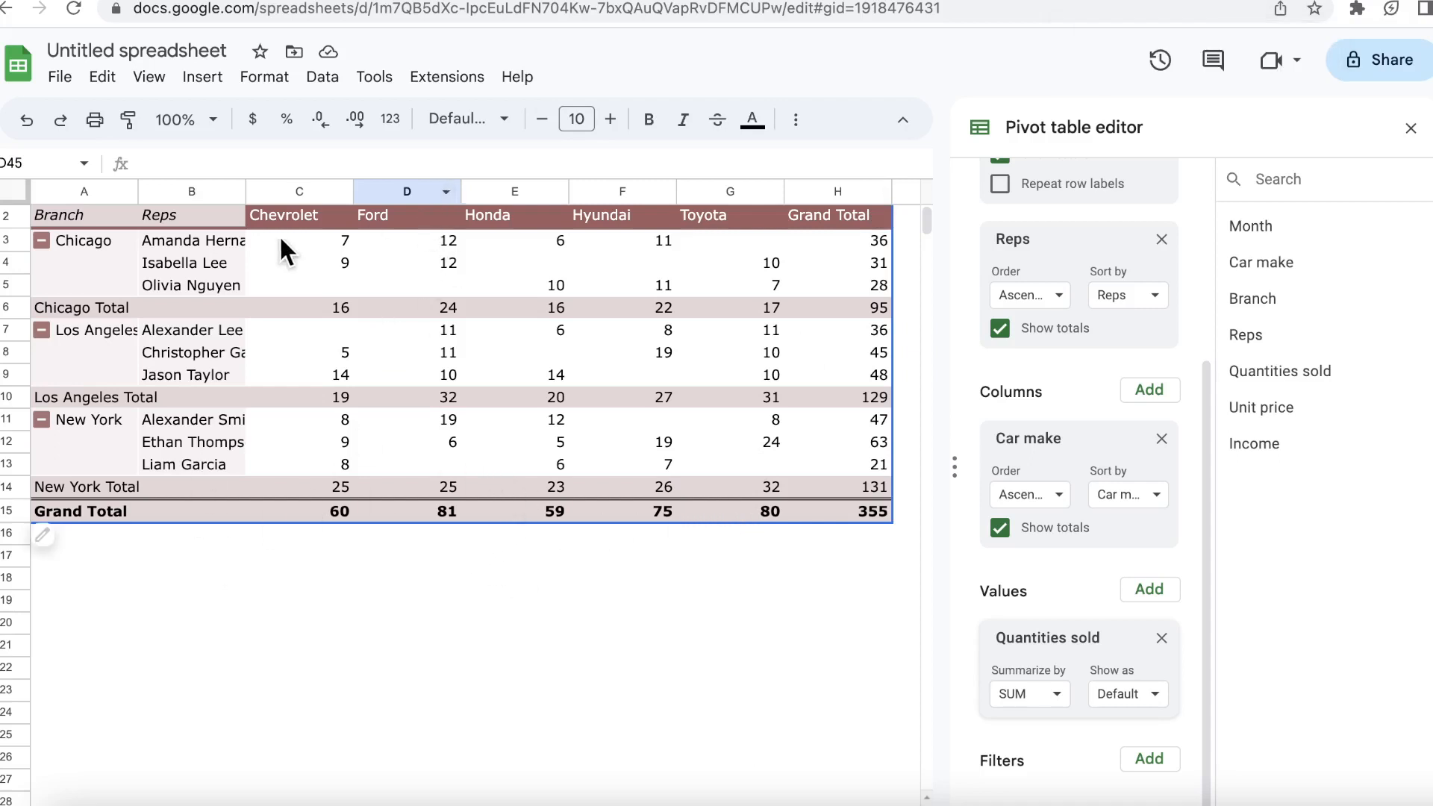
pyautogui.moveTo(89, 542); pyautogui.dragTo(883, 216)
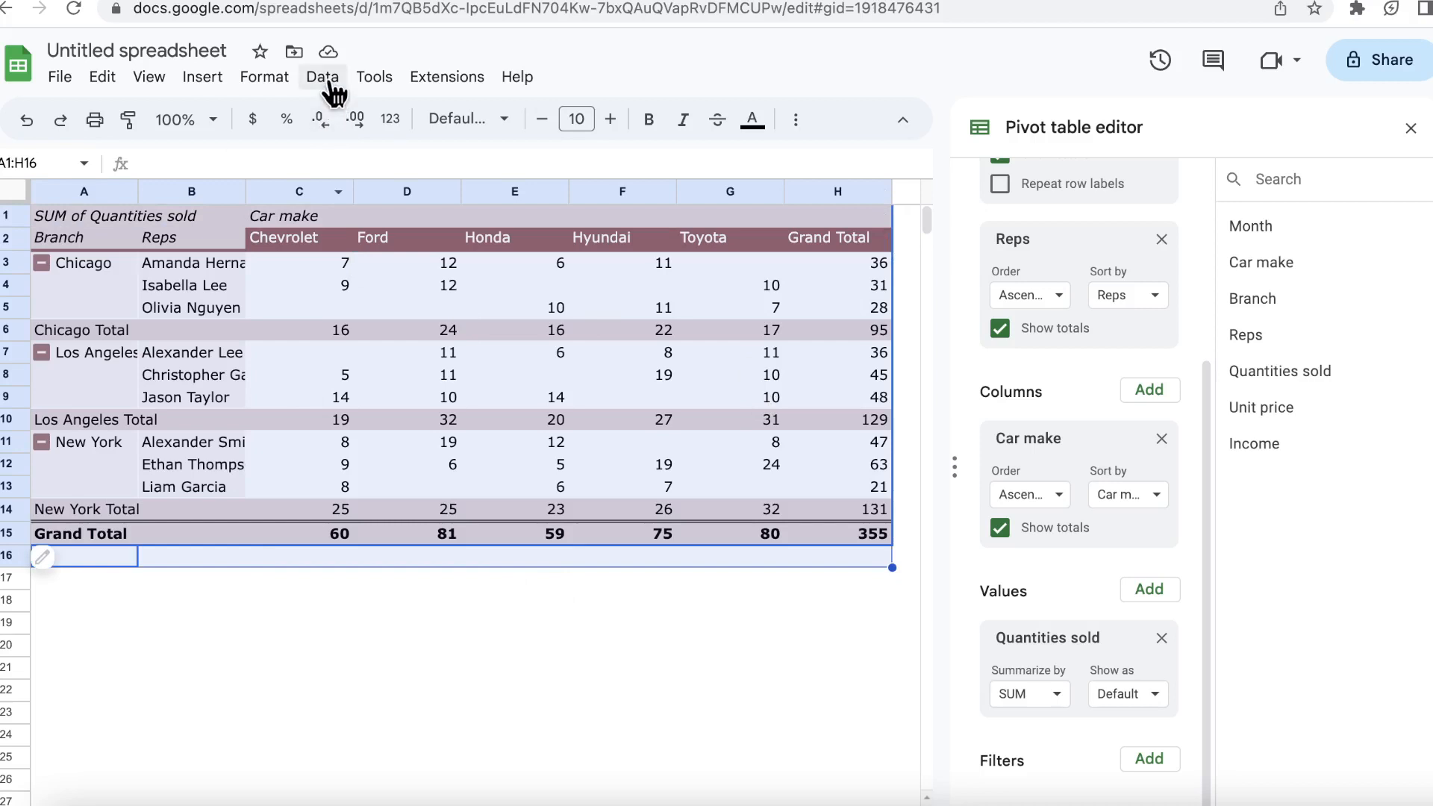
pyautogui.click(281, 85)
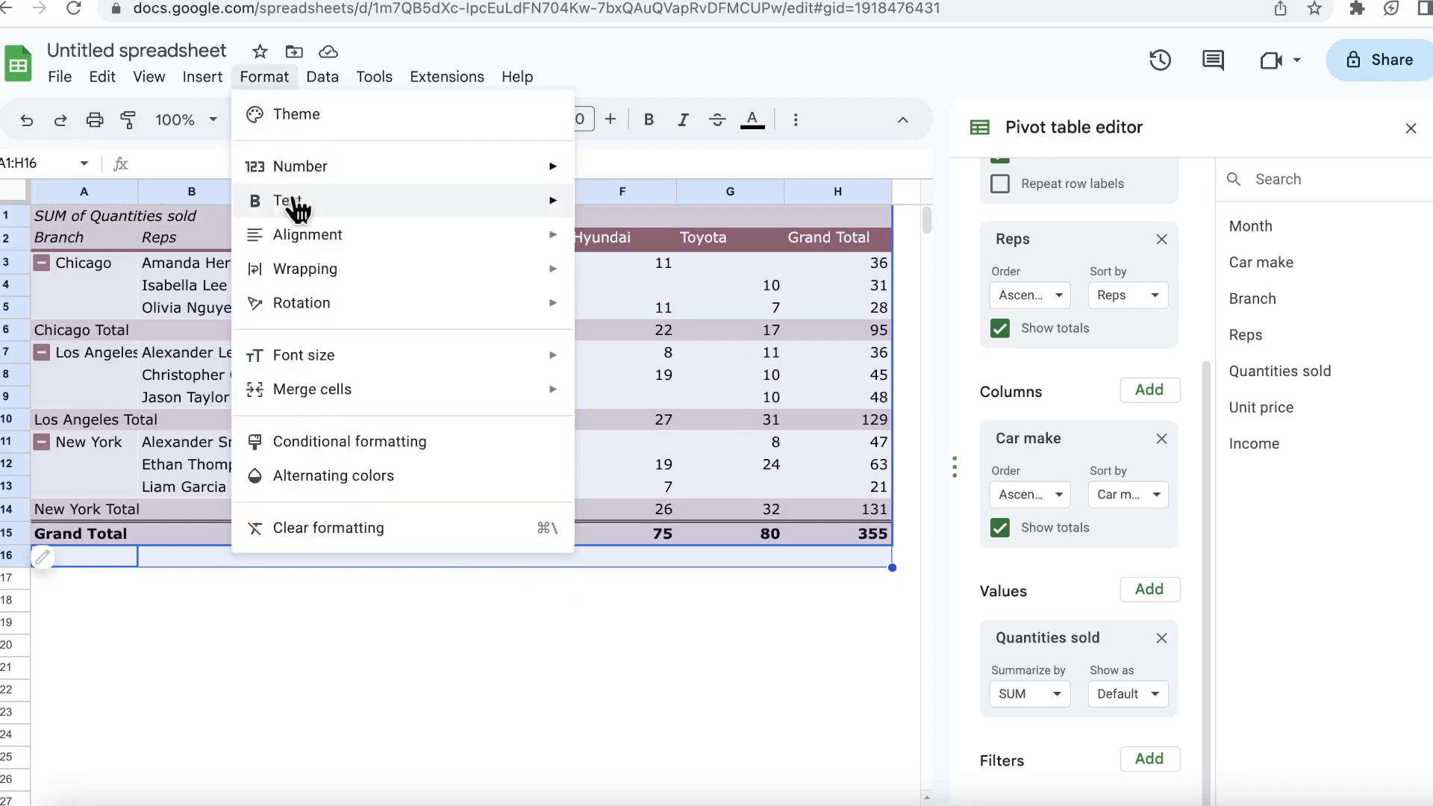
pyautogui.moveTo(291, 234)
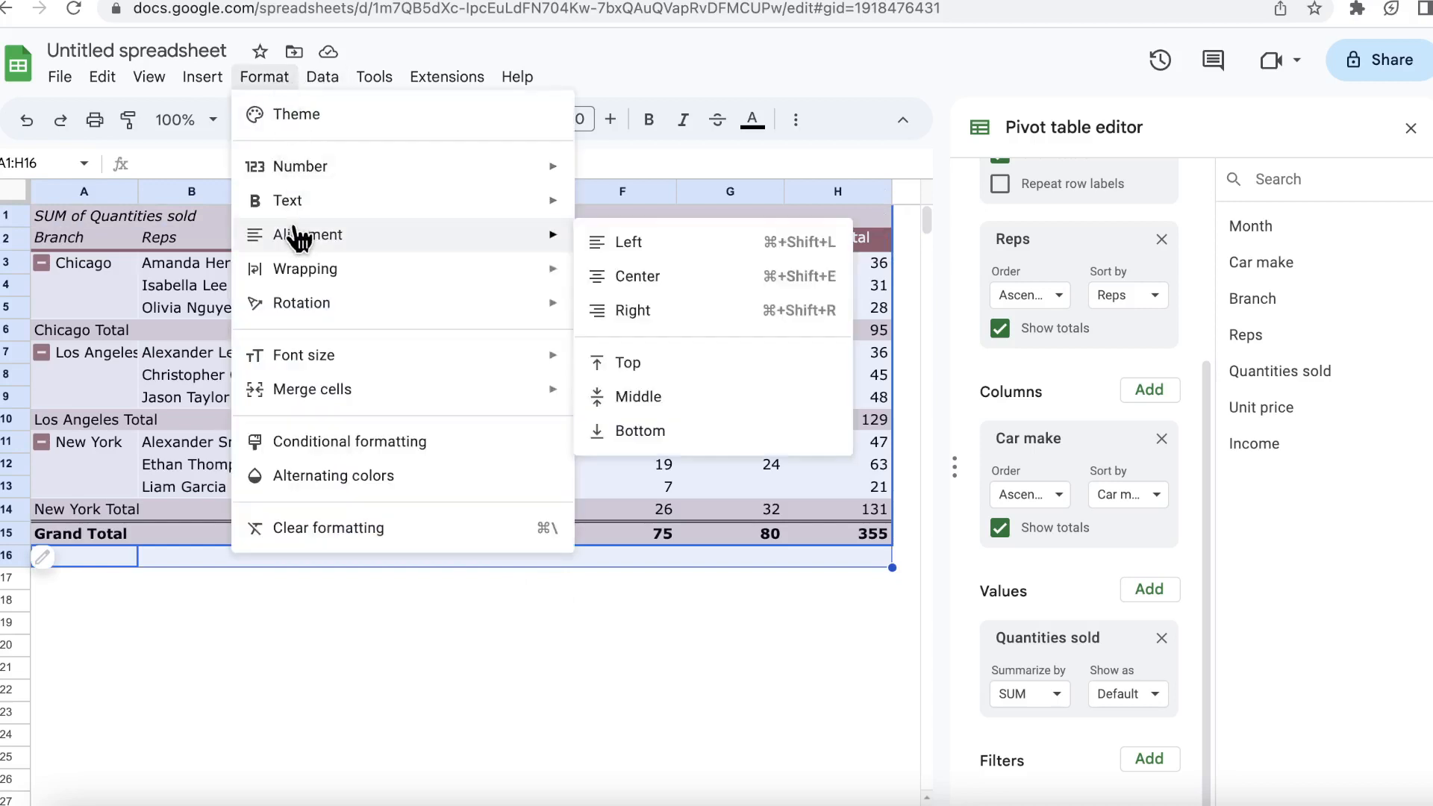
pyautogui.click(644, 278)
pyautogui.click(550, 597)
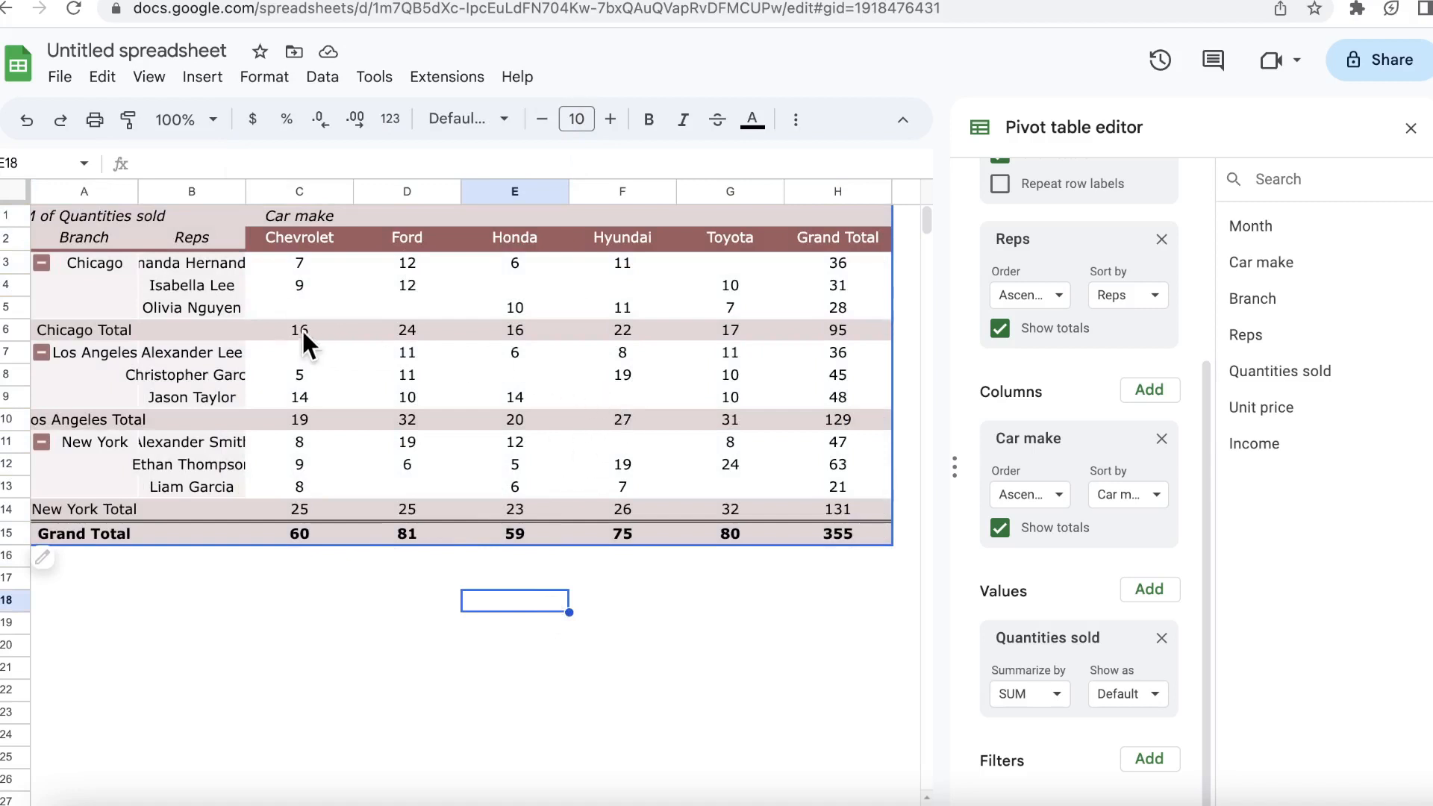
# Step: Turn on Repeat row labels for the Branch field to see its effect, and turn it off again
pyautogui.click(131, 283)
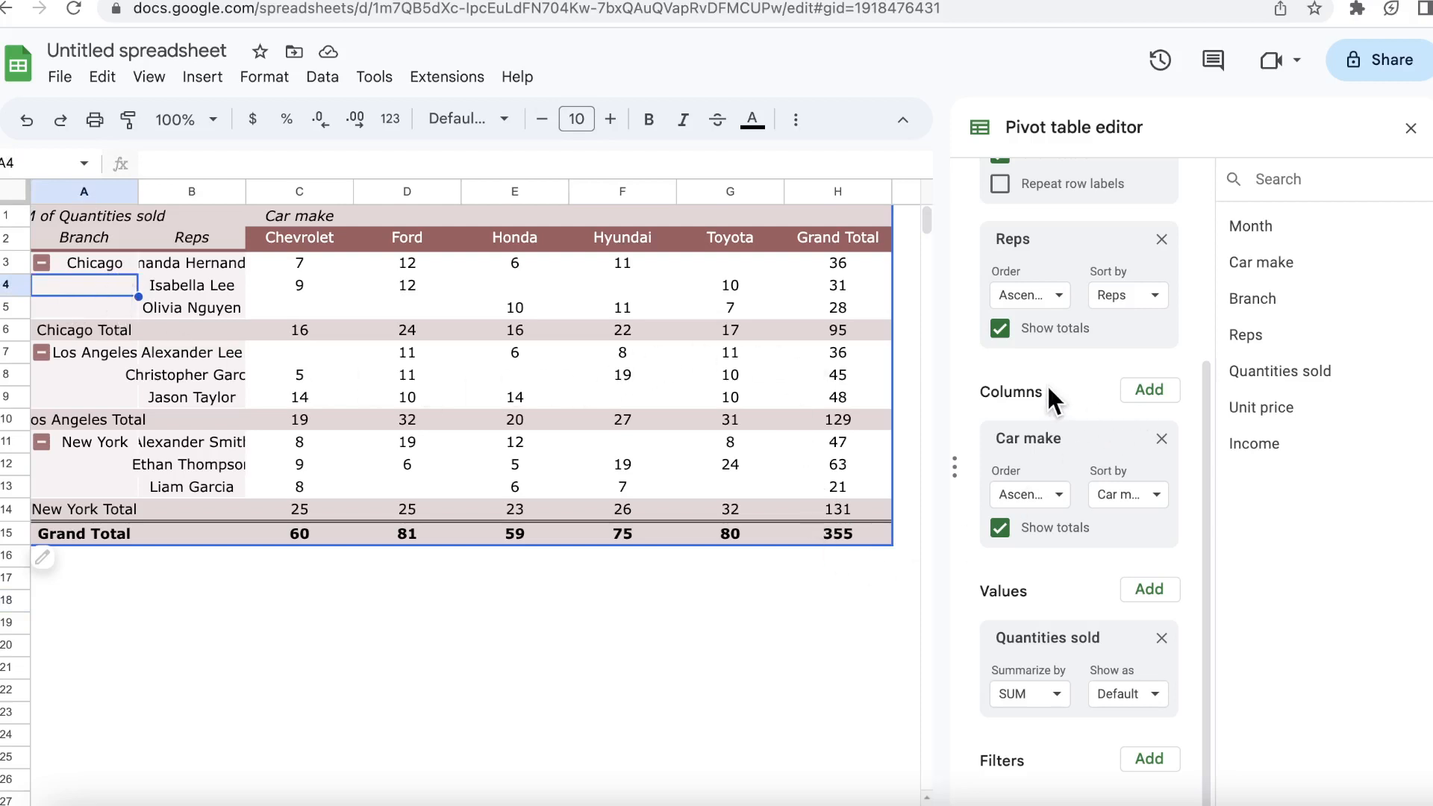
pyautogui.scroll(3, 1027, 386)
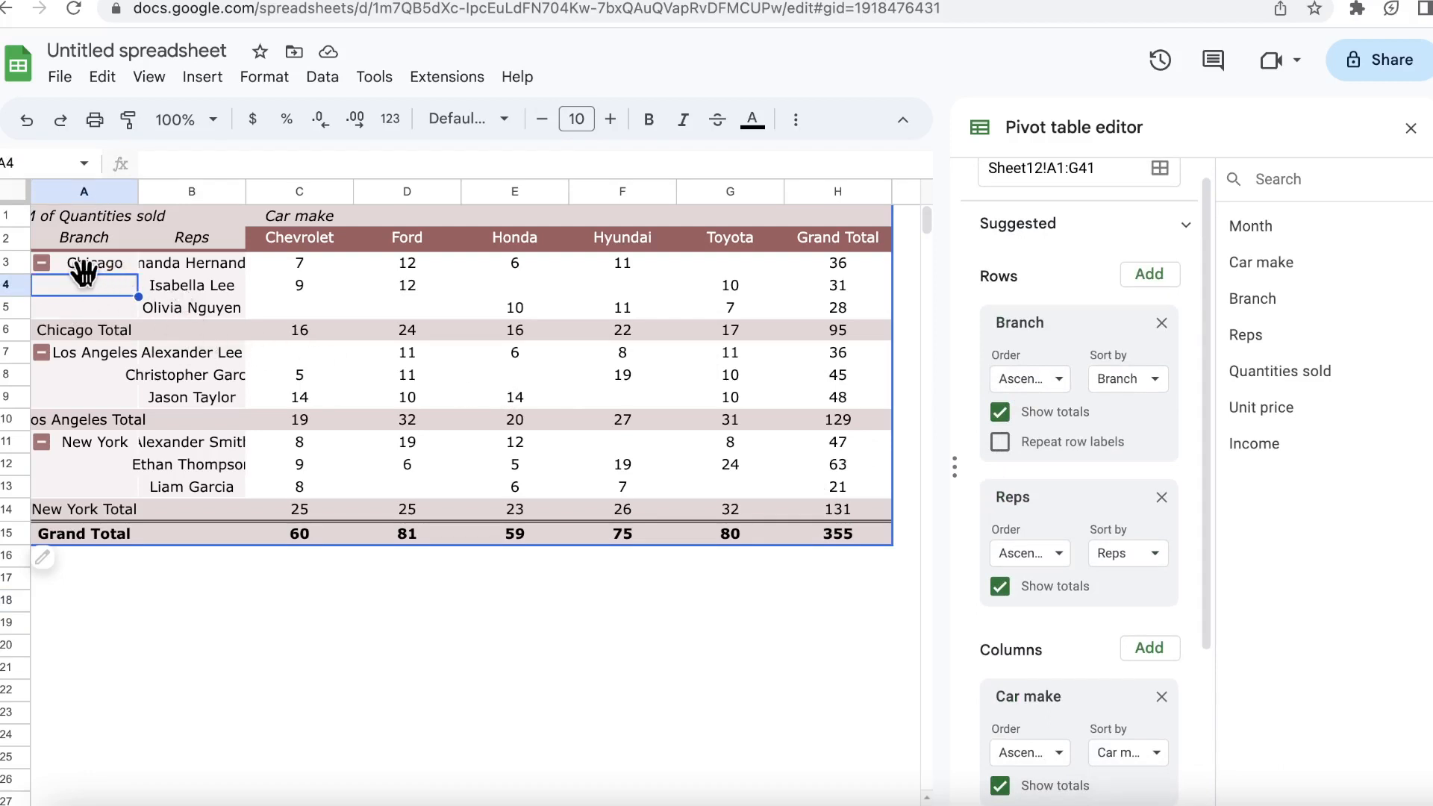
pyautogui.click(1001, 442)
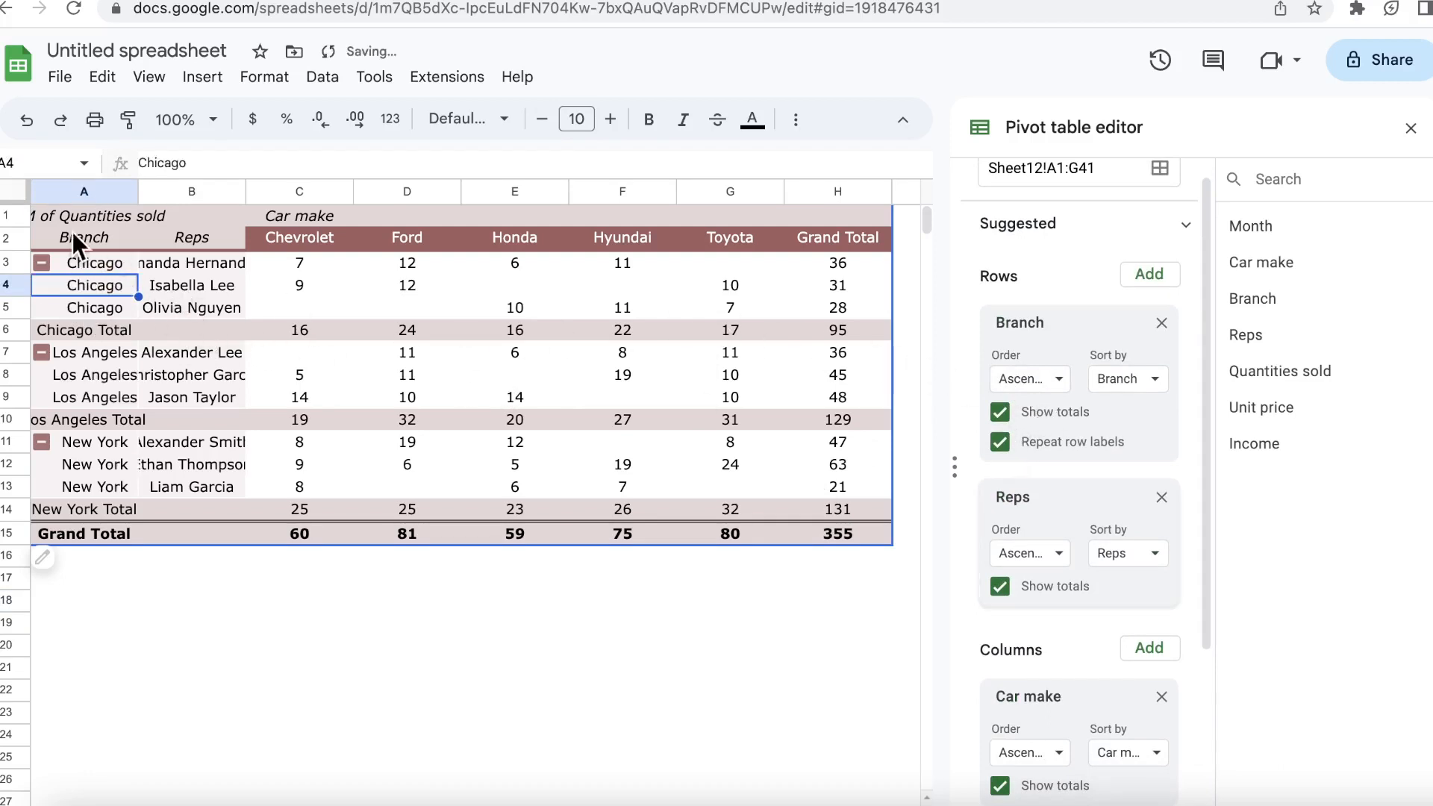
pyautogui.click(999, 442)
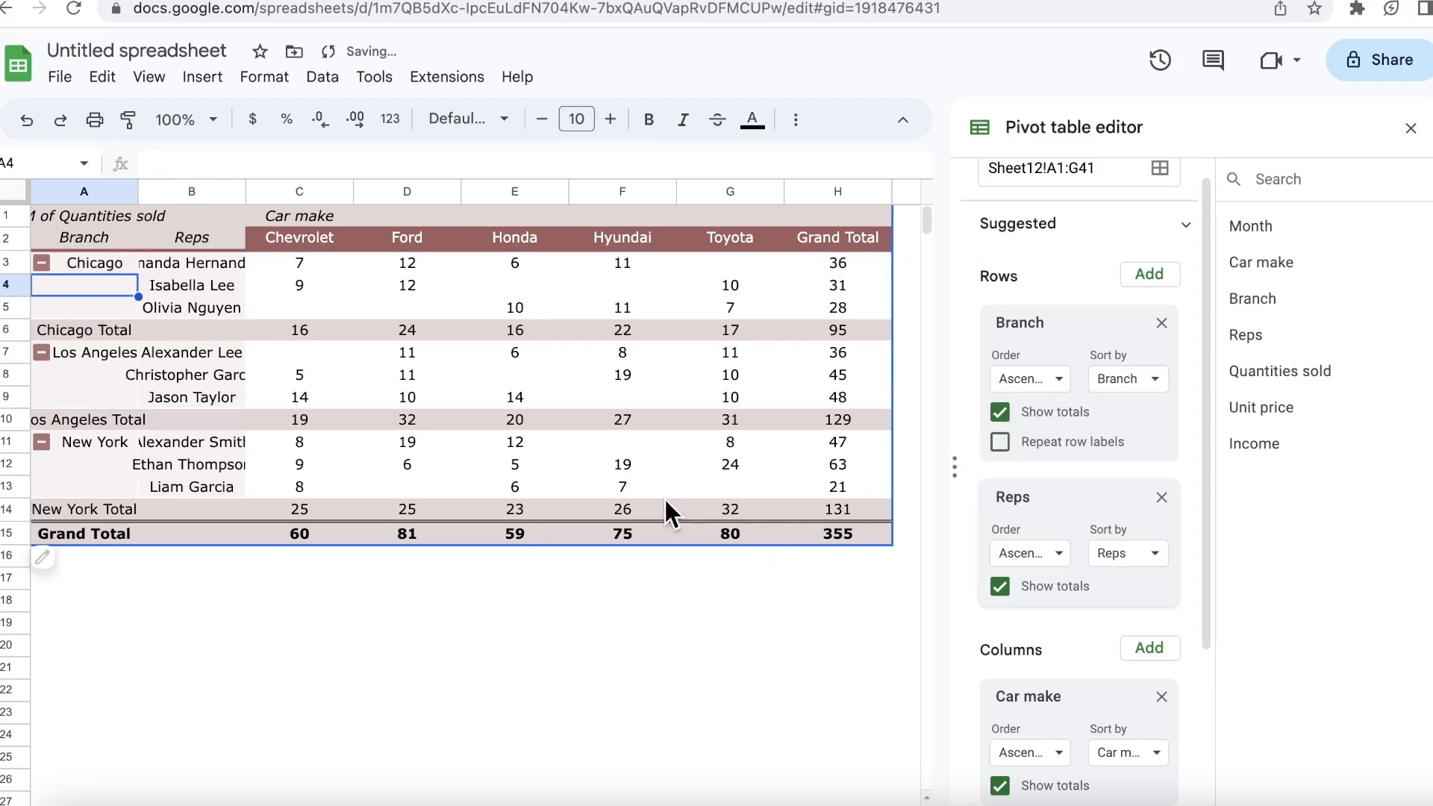
# Step: Toggle Show totals for the Branch row field and leave it switched off
pyautogui.click(1000, 413)
pyautogui.click(1001, 413)
pyautogui.click(997, 414)
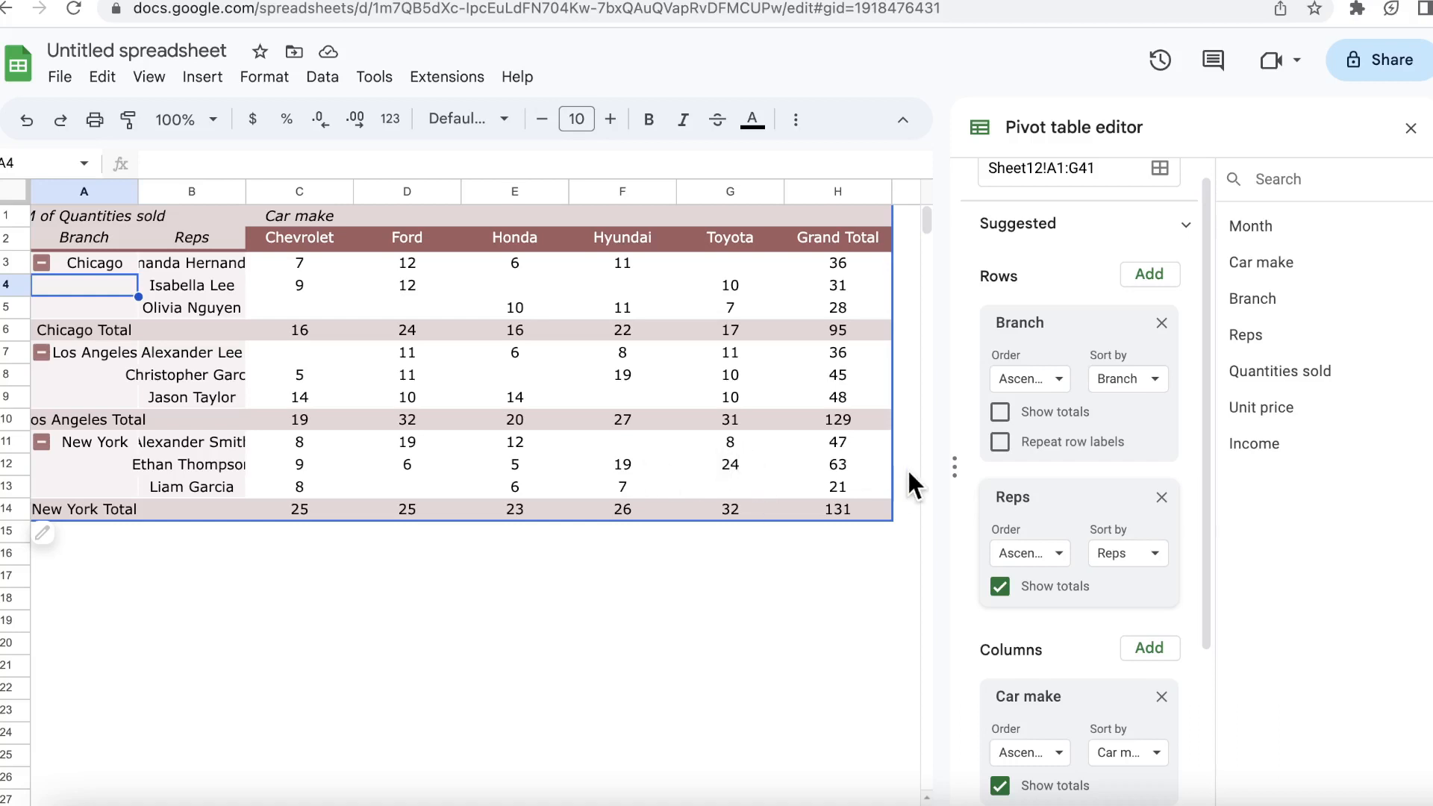
# Step: Move Car make from the pivot table's columns to its rows, placed beneath Reps, and review the expanded table
pyautogui.scroll(-3, 1004, 523)
pyautogui.scroll(-1, 1011, 552)
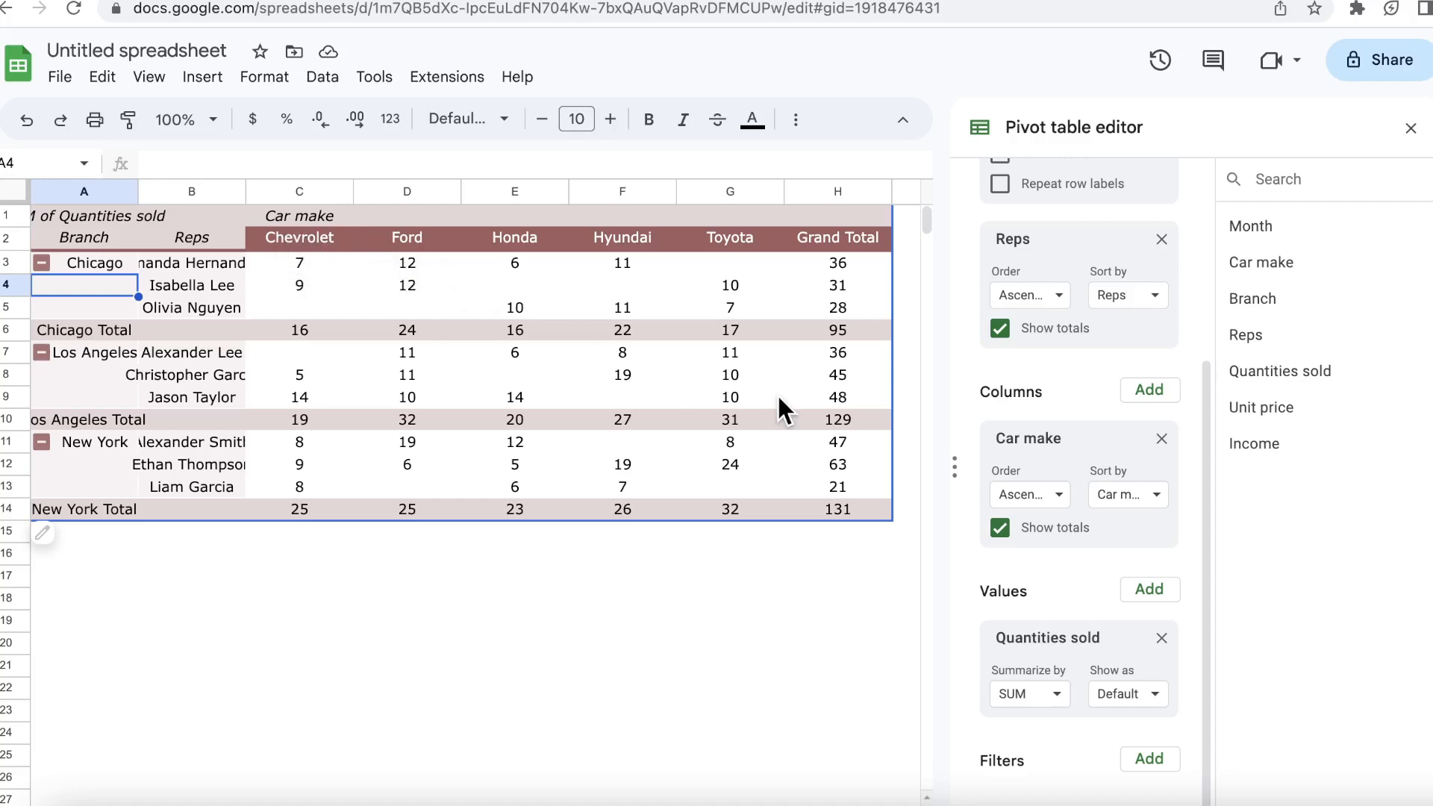
pyautogui.click(1159, 436)
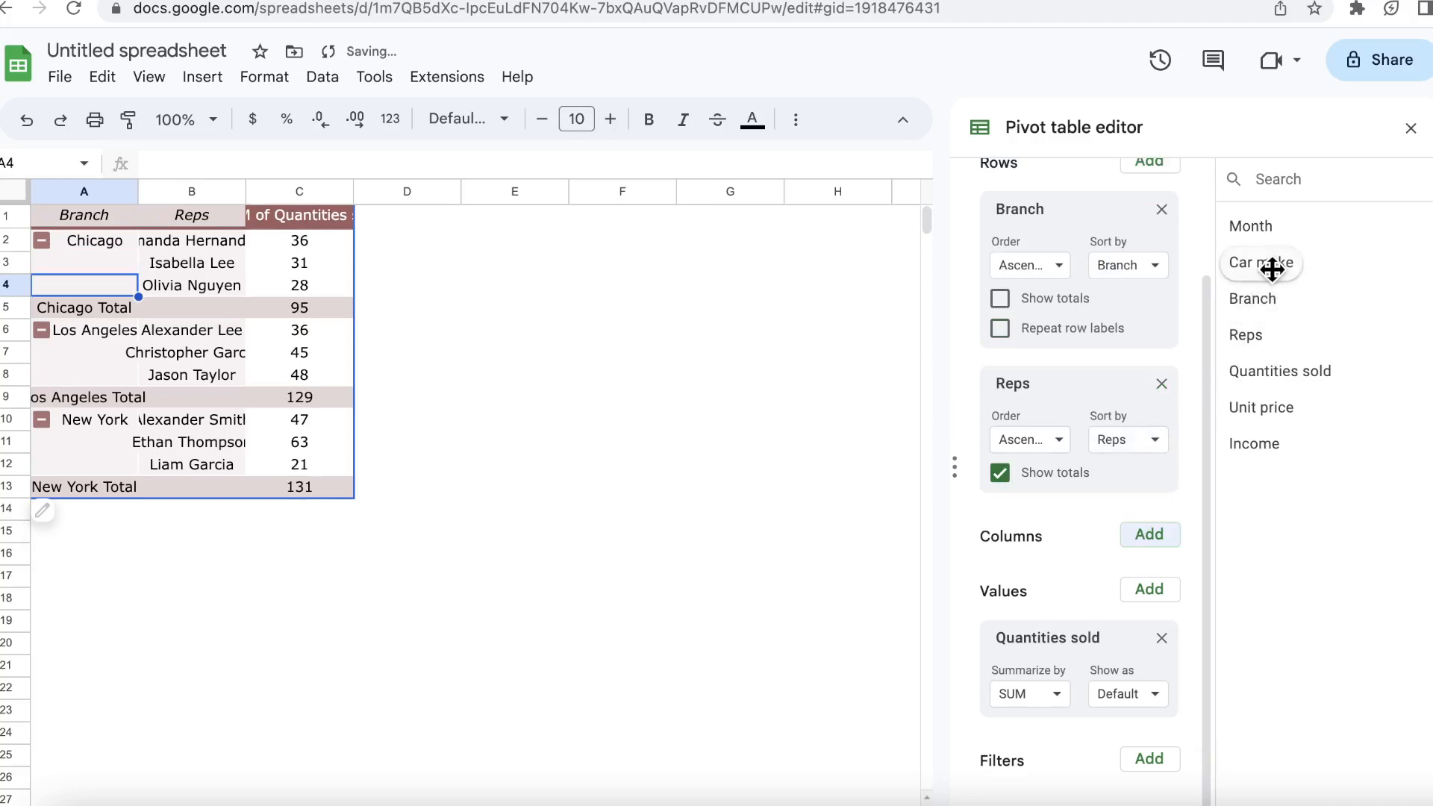
pyautogui.moveTo(1271, 269); pyautogui.dragTo(993, 534)
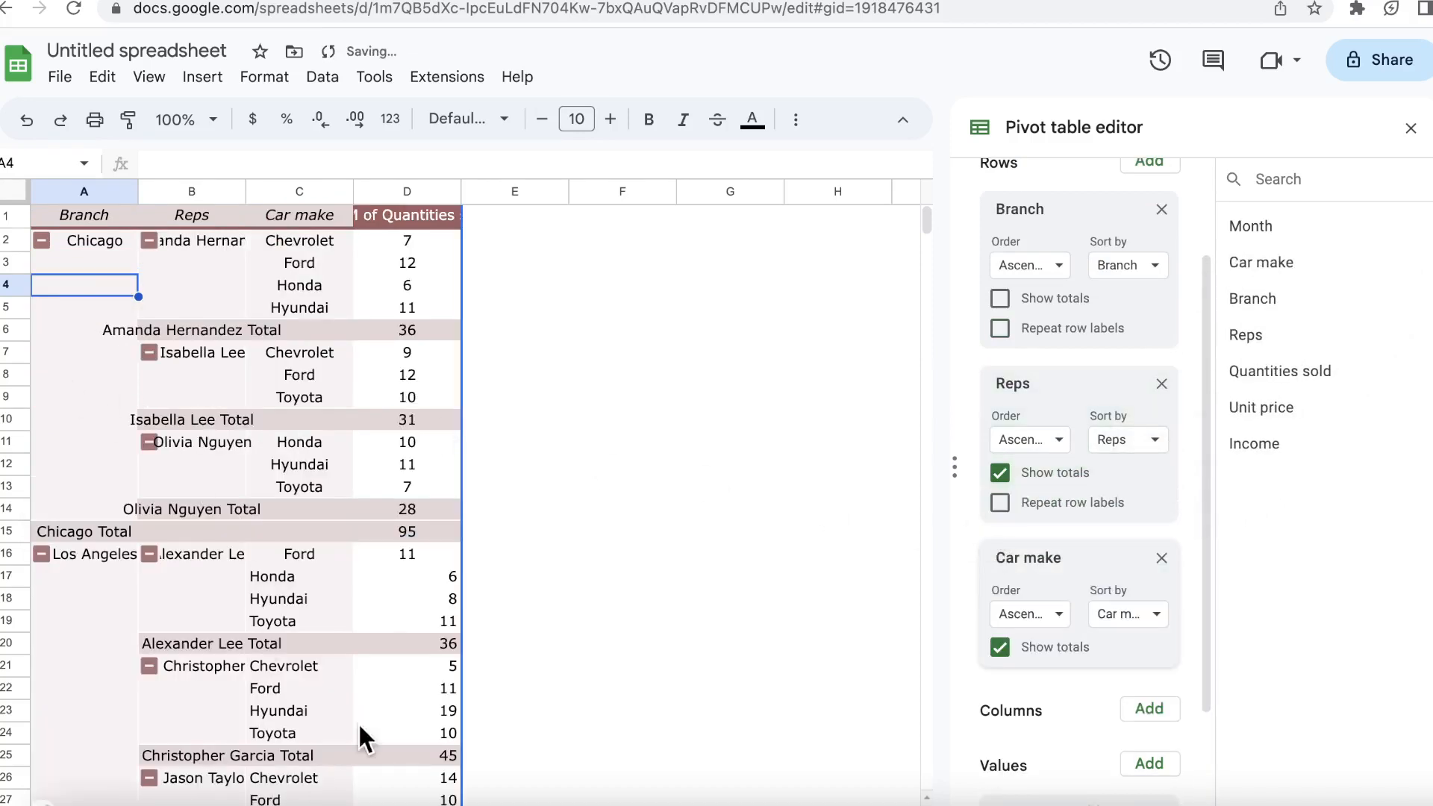
pyautogui.scroll(-3, 409, 617)
pyautogui.scroll(-6, 409, 618)
pyautogui.scroll(9, 409, 620)
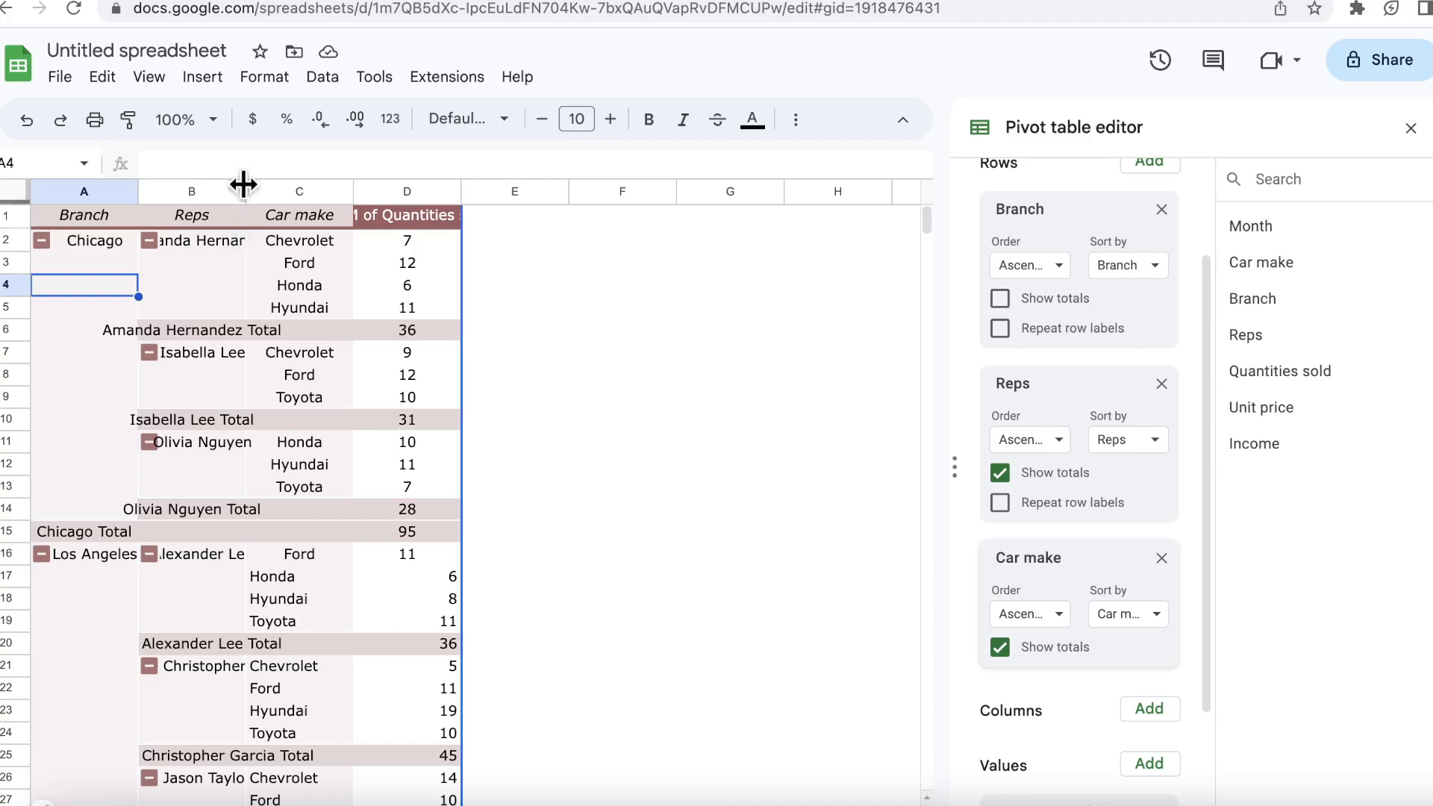
# Step: Widen column B to fit the rep names and look through the whole pivot table
pyautogui.moveTo(246, 191); pyautogui.dragTo(312, 191)
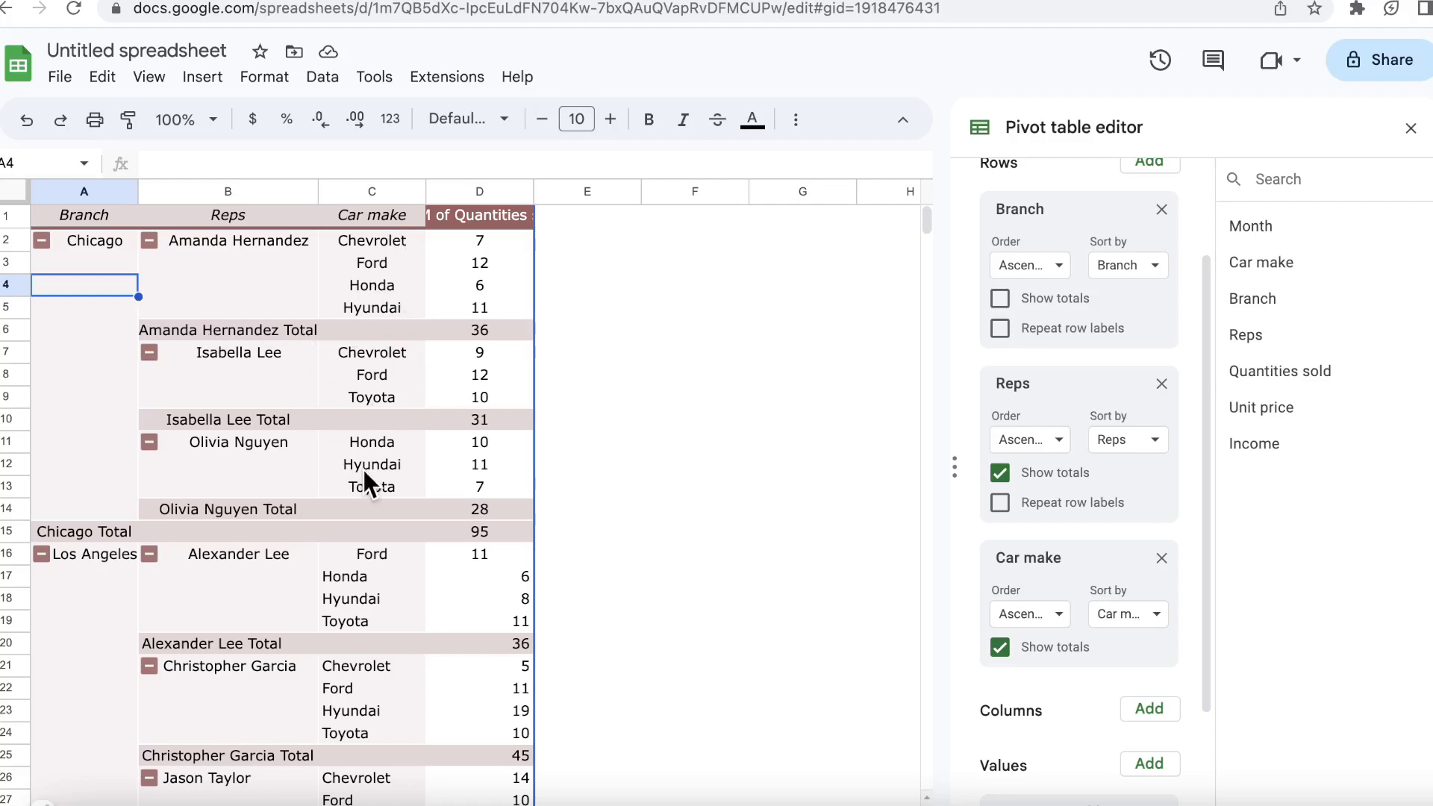
pyautogui.scroll(-10, 500, 524)
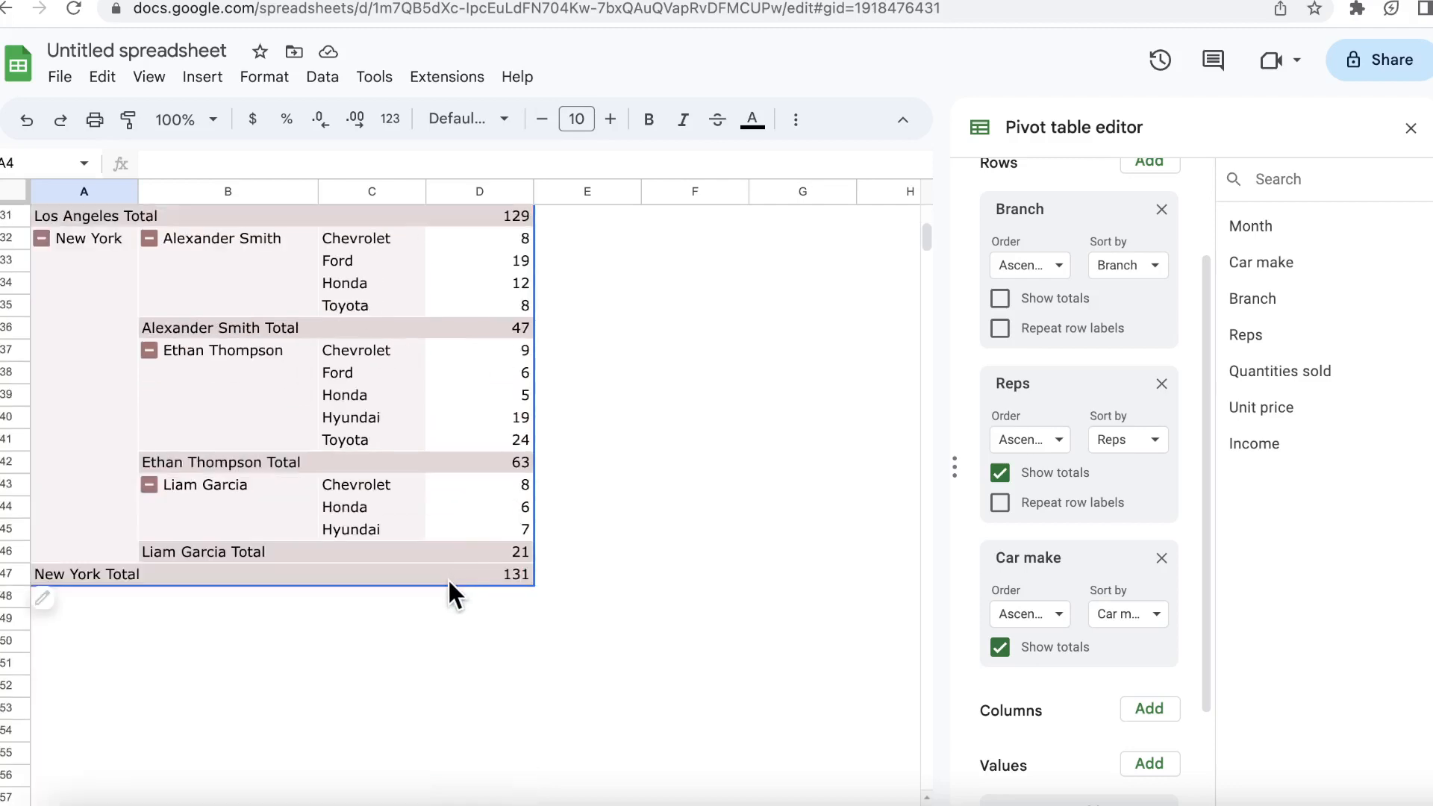
pyautogui.scroll(10, 444, 583)
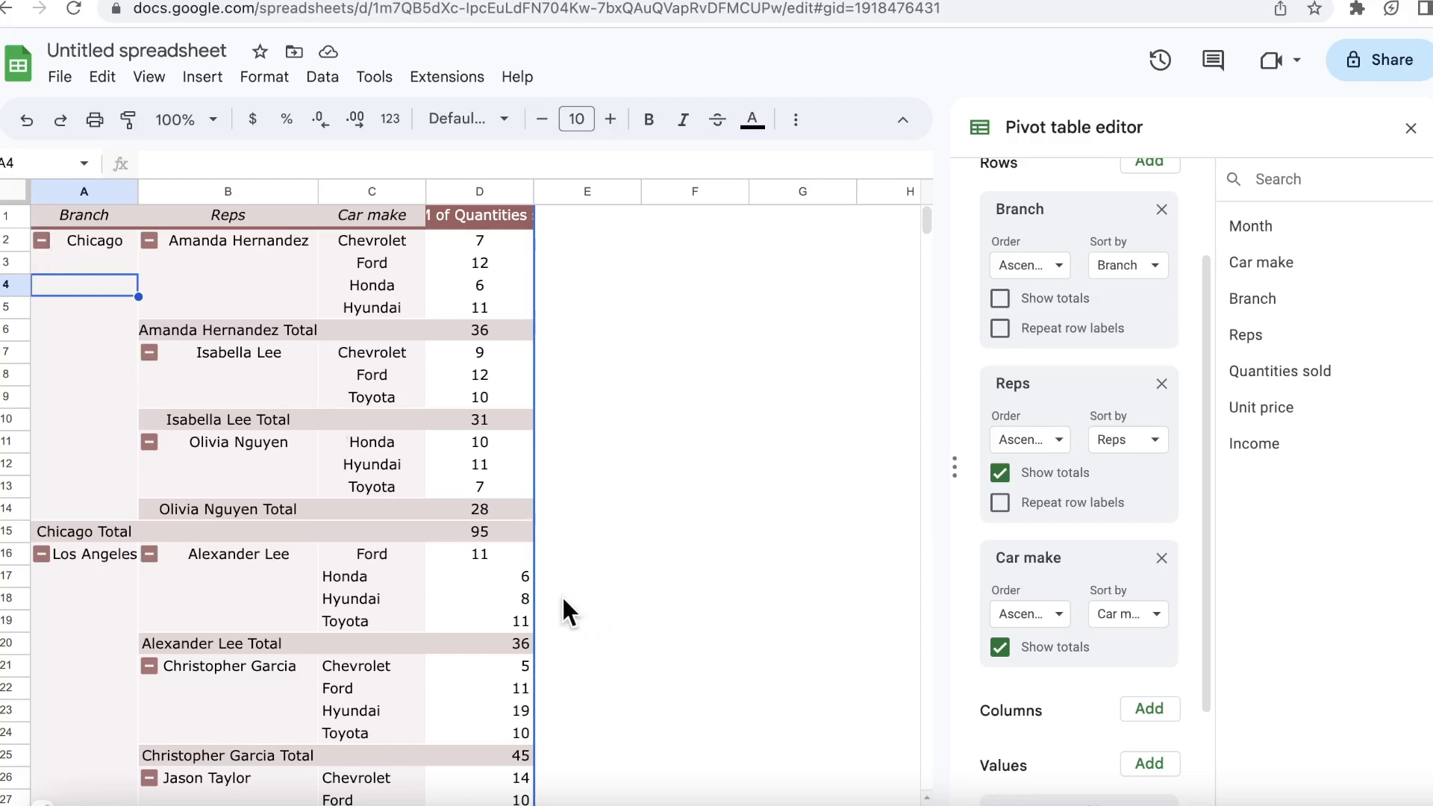
# Step: Remove the Branch field from the pivot table's rows and review the table down to its grand total
pyautogui.scroll(2, 1097, 515)
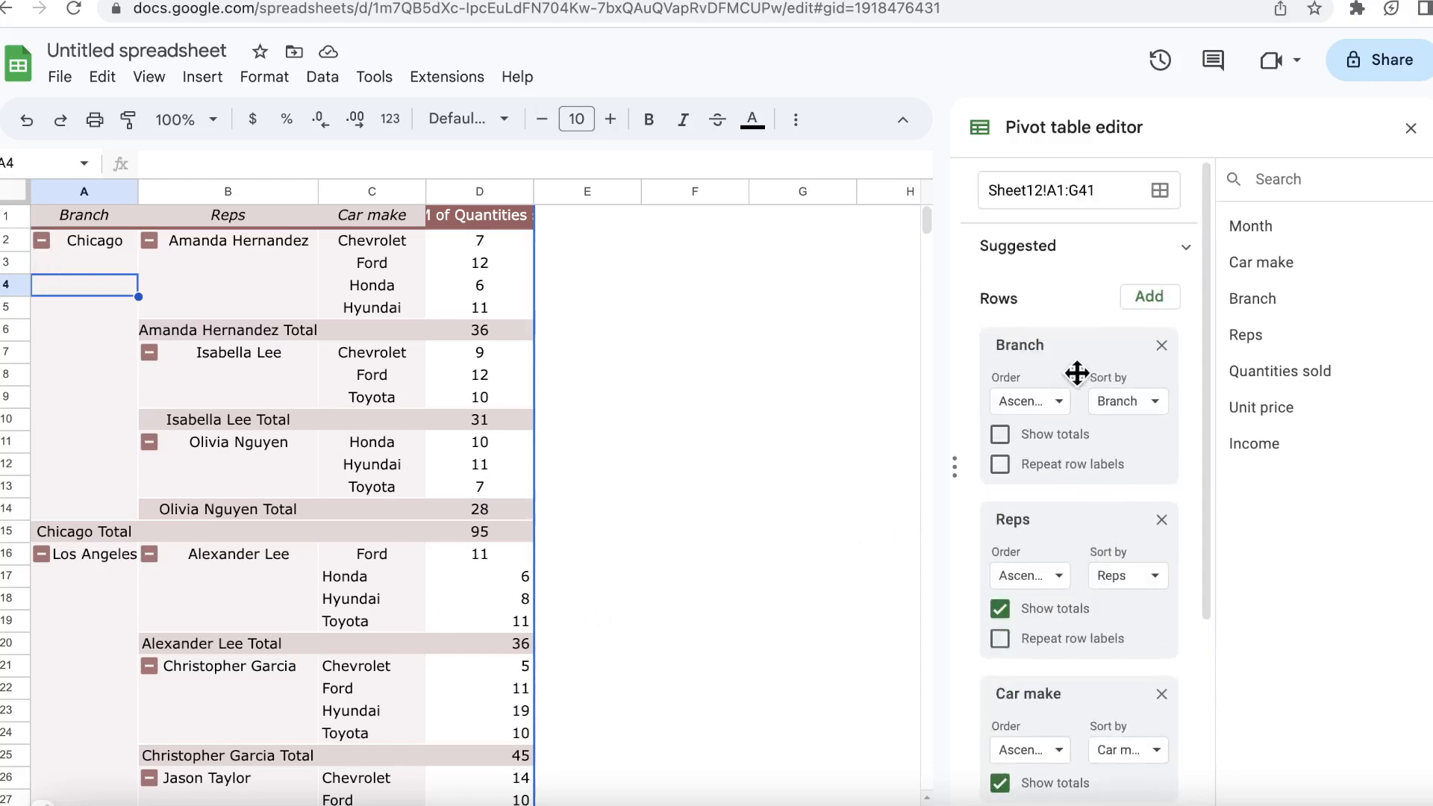
pyautogui.click(1161, 345)
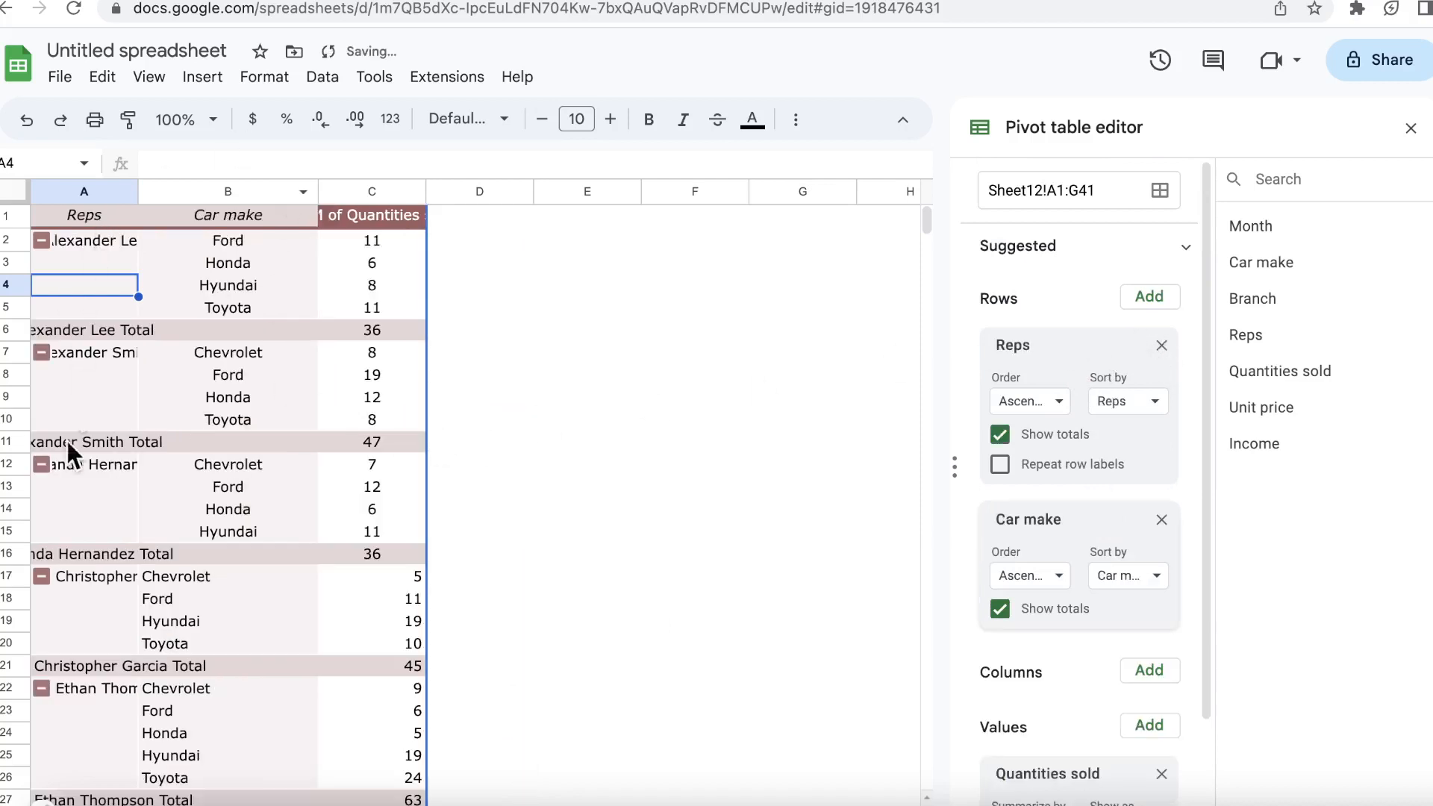
pyautogui.scroll(-8, 375, 687)
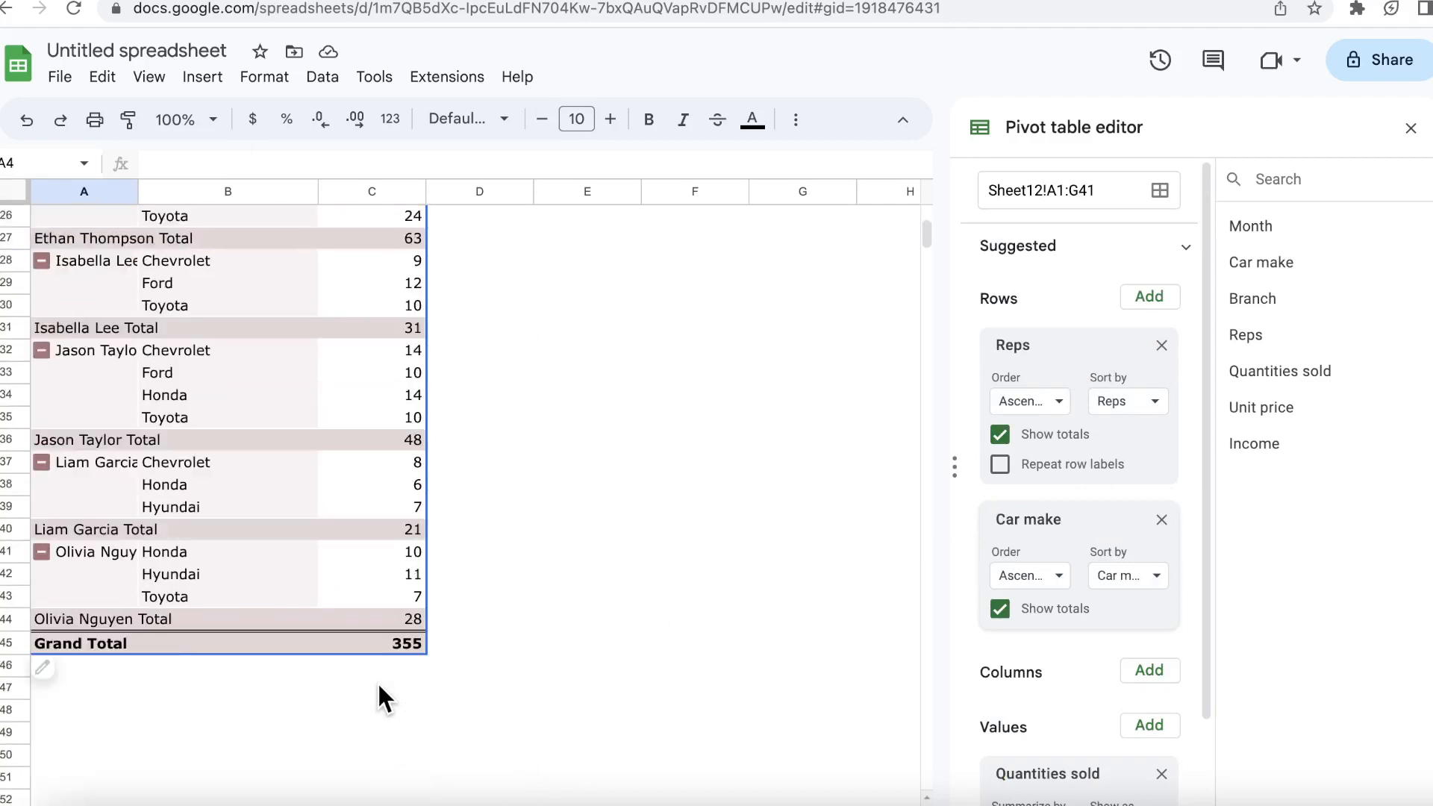
pyautogui.scroll(8, 374, 627)
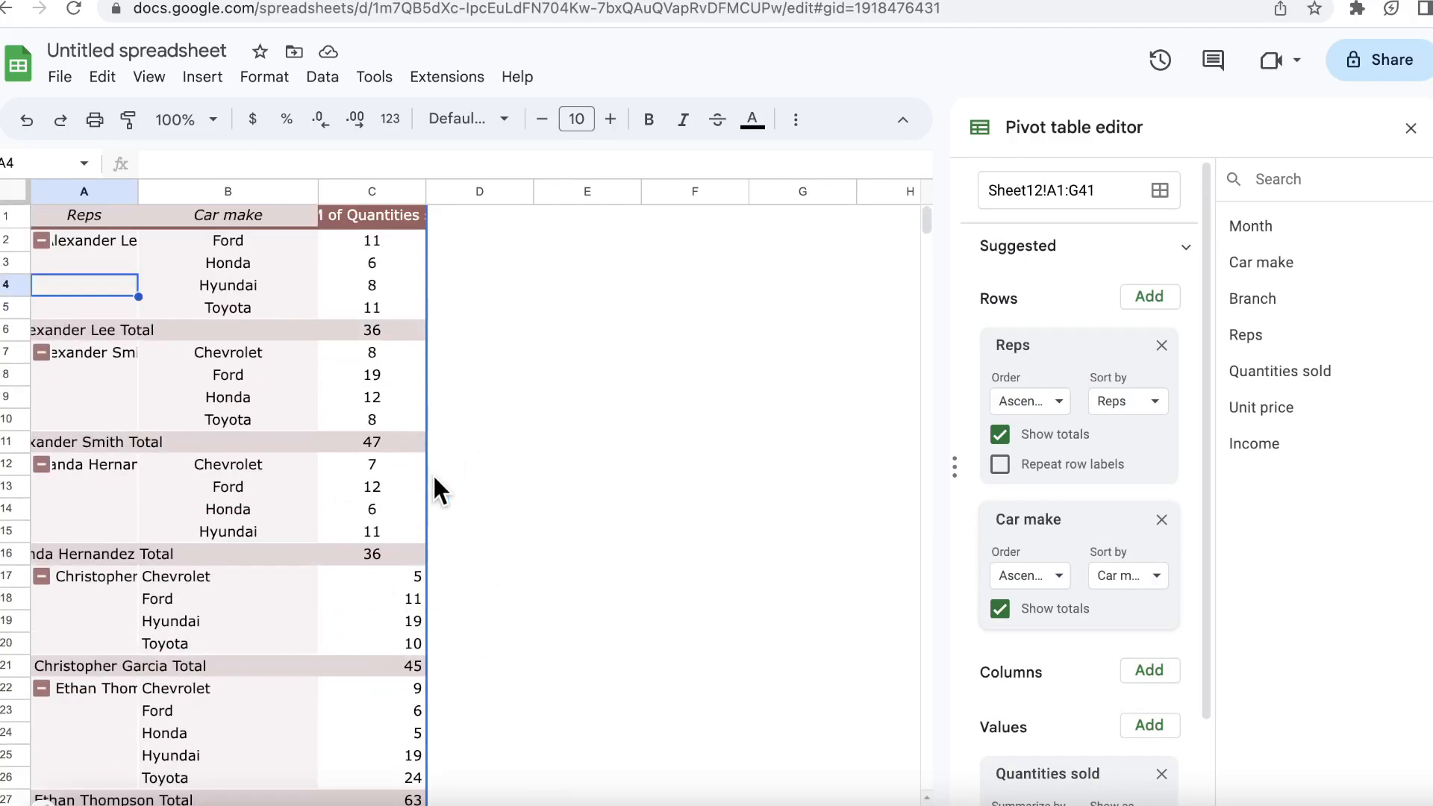
# Step: Widen column C to fit the SUM of Quantities sold header, and clear the column selection by selecting cell E4
pyautogui.scroll(-2, 1063, 623)
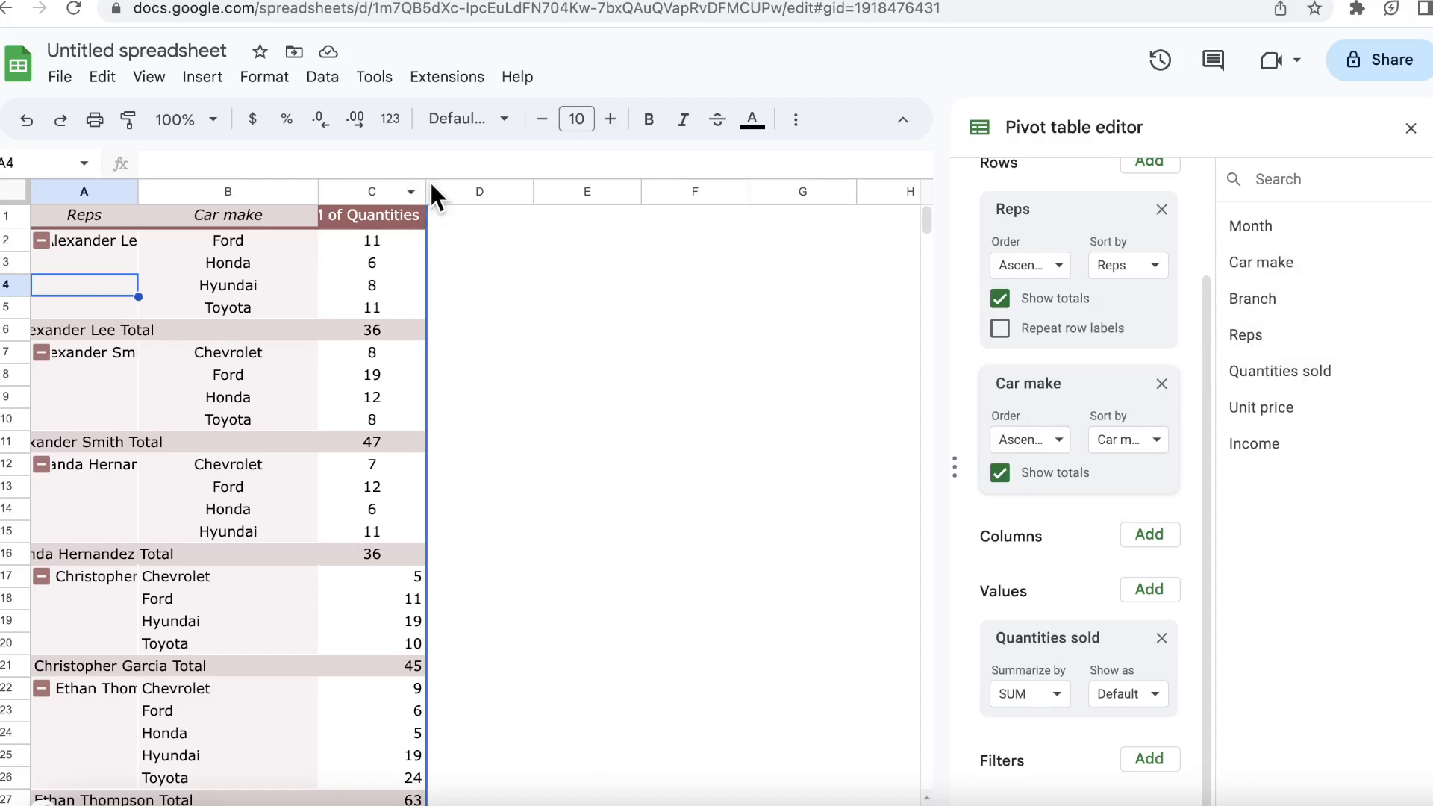
pyautogui.moveTo(424, 190); pyautogui.dragTo(527, 191)
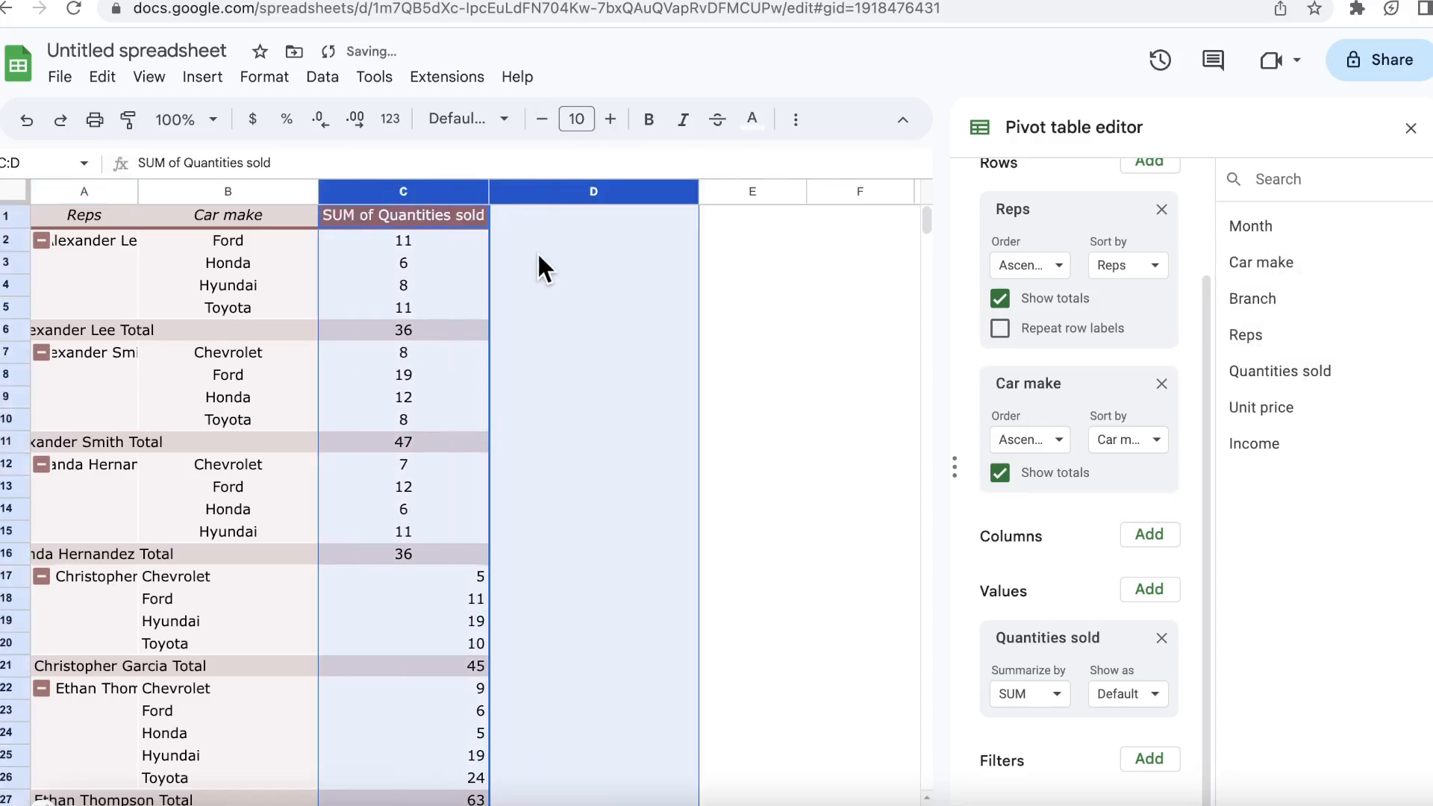
pyautogui.click(741, 282)
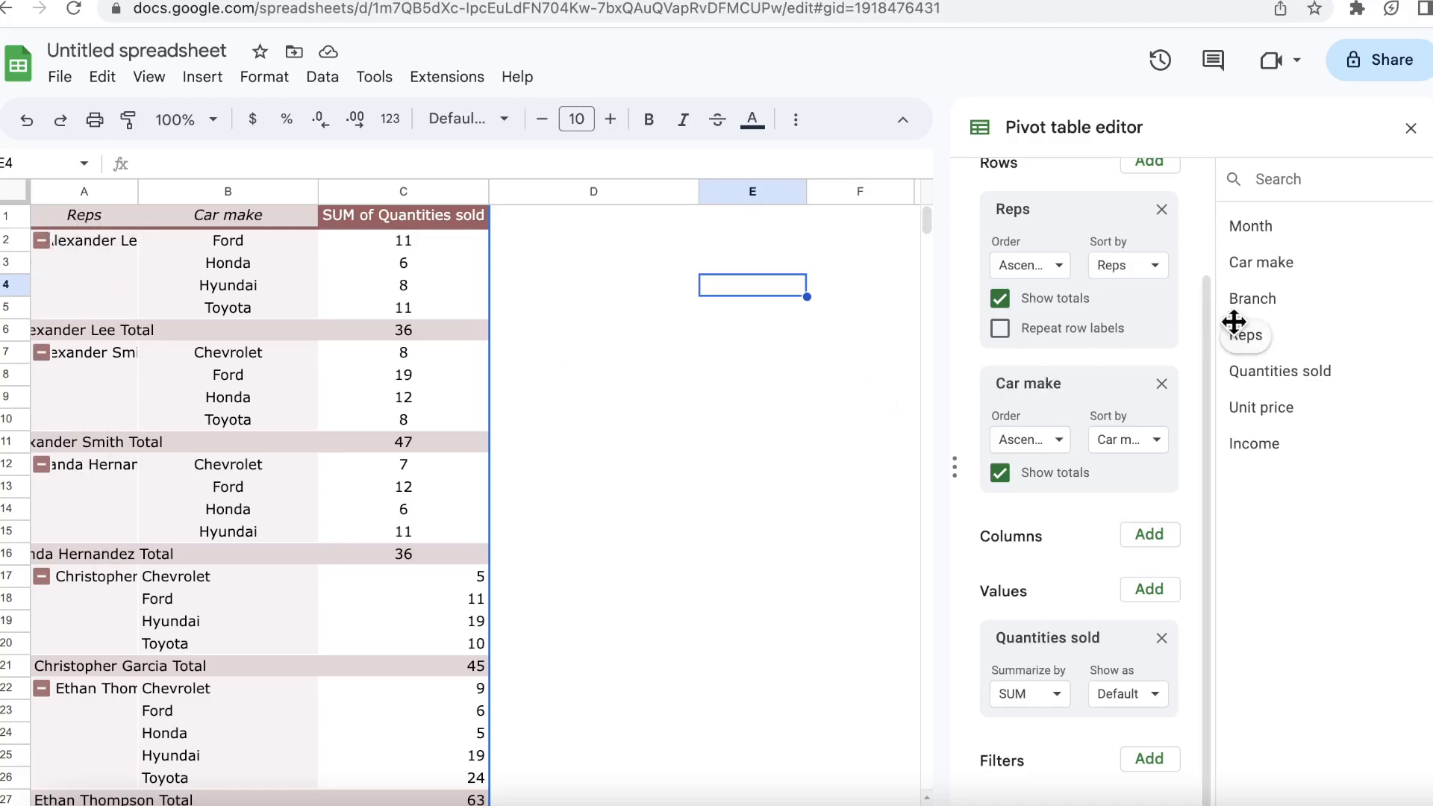
# Step: Add the Reps field to the pivot table's filters
pyautogui.moveTo(1234, 321); pyautogui.dragTo(1007, 776)
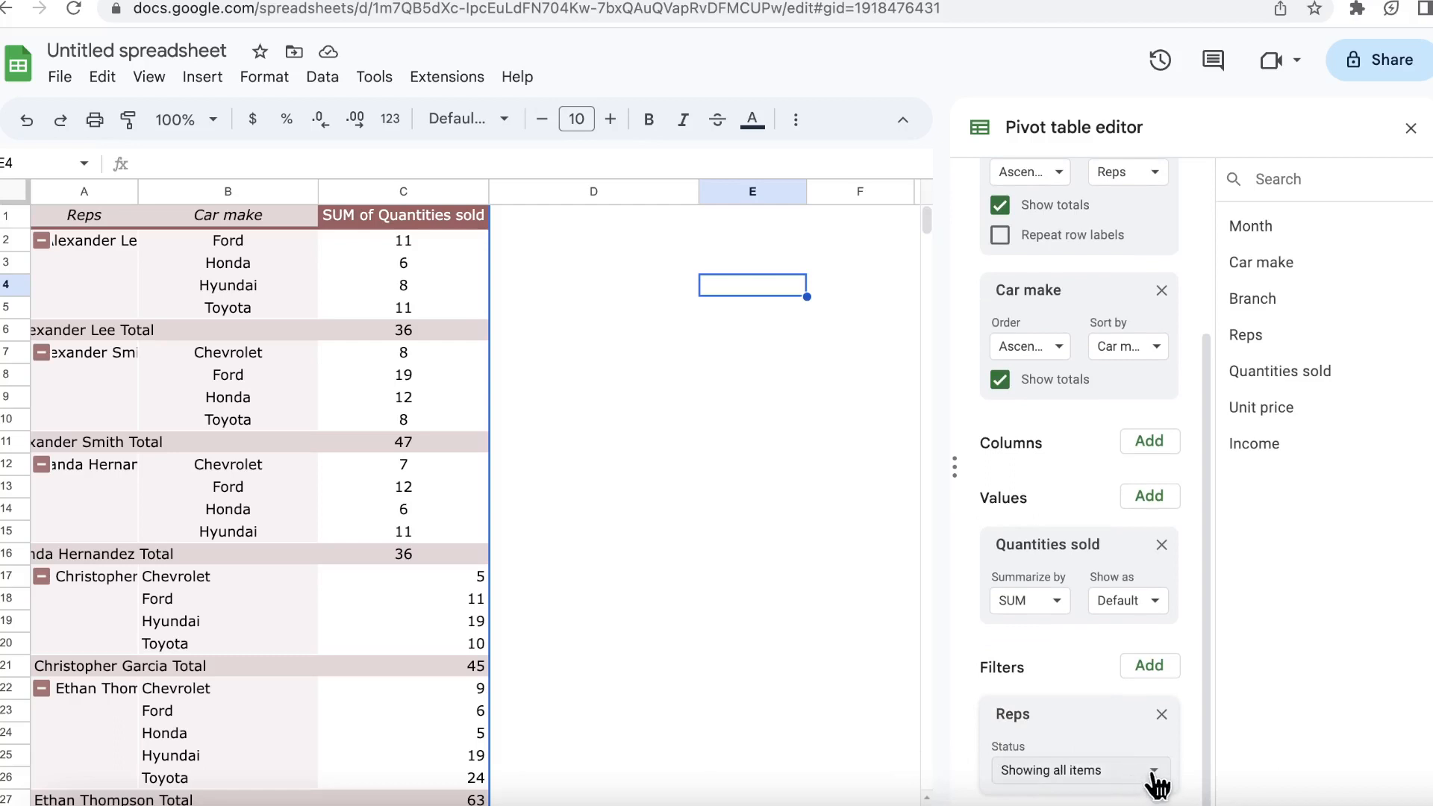
pyautogui.click(1153, 771)
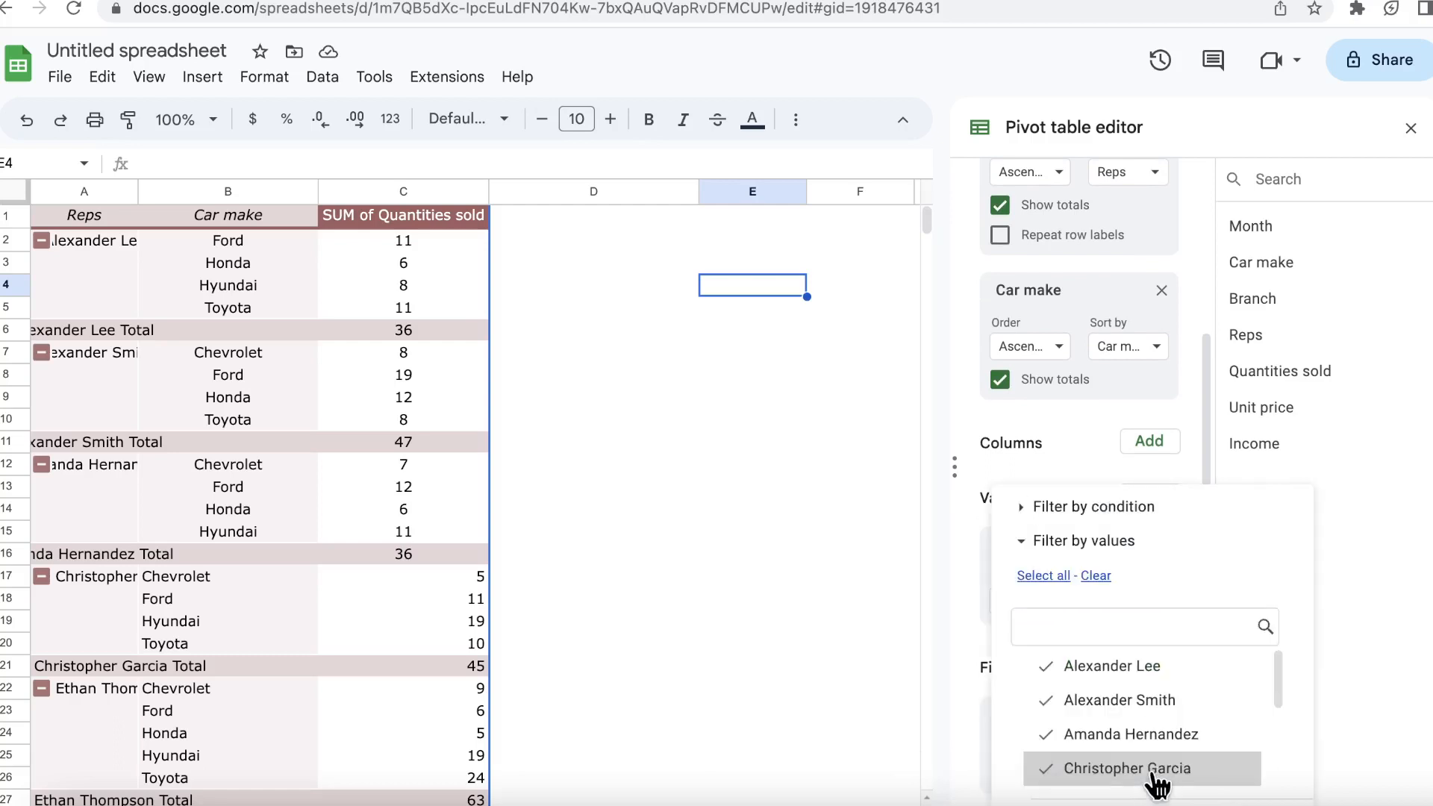
pyautogui.click(1095, 576)
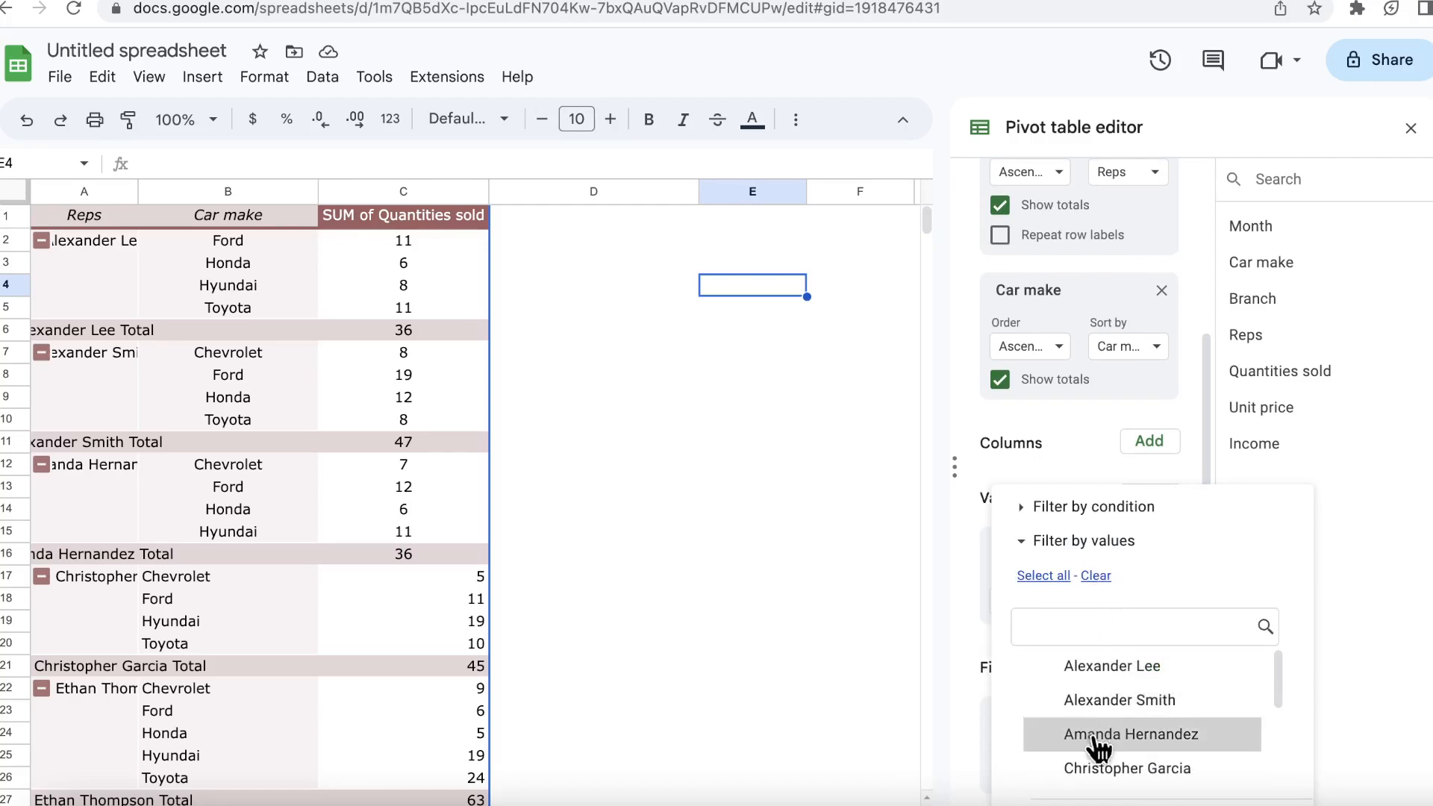
pyautogui.click(1058, 742)
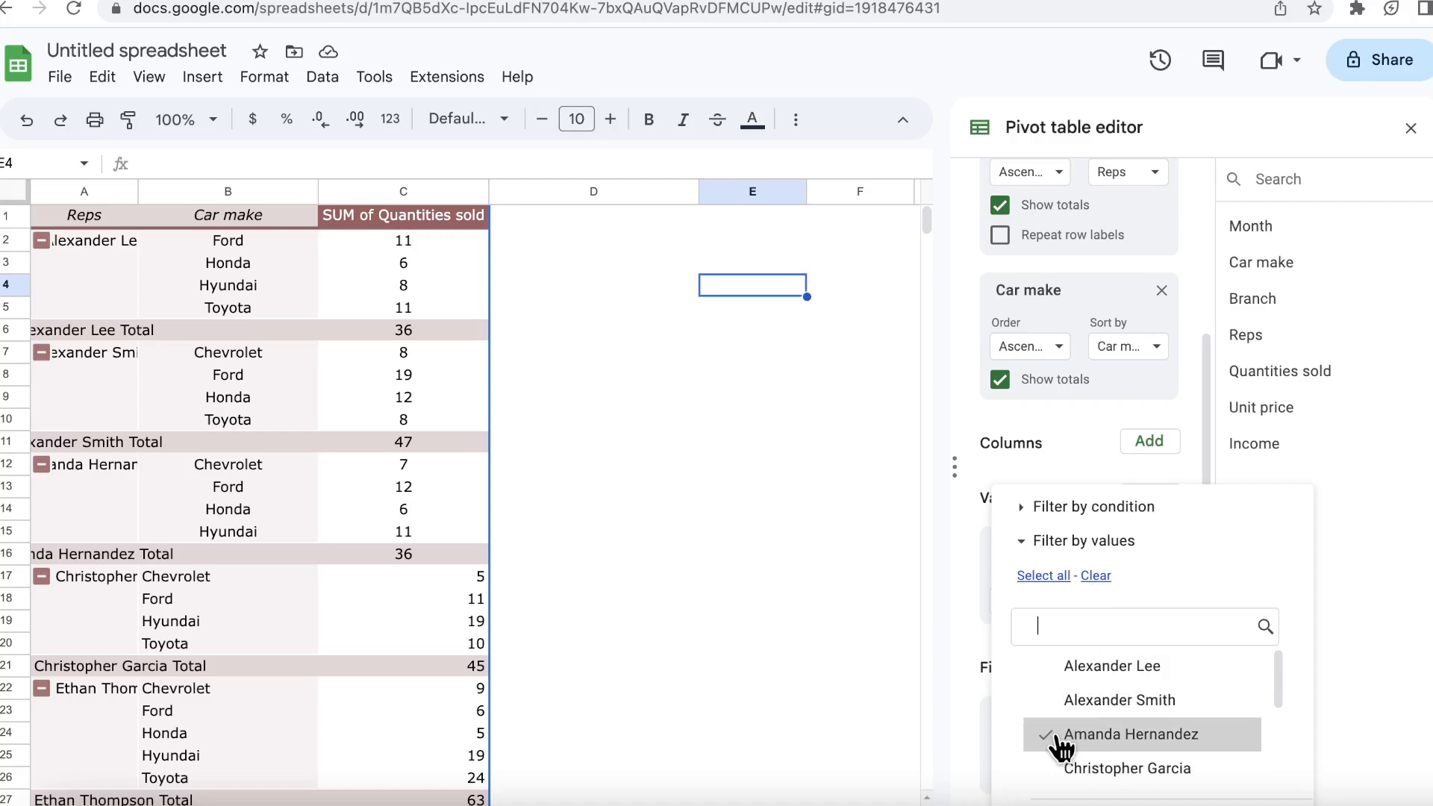
pyautogui.scroll(-3, 1239, 745)
pyautogui.scroll(2, 1241, 748)
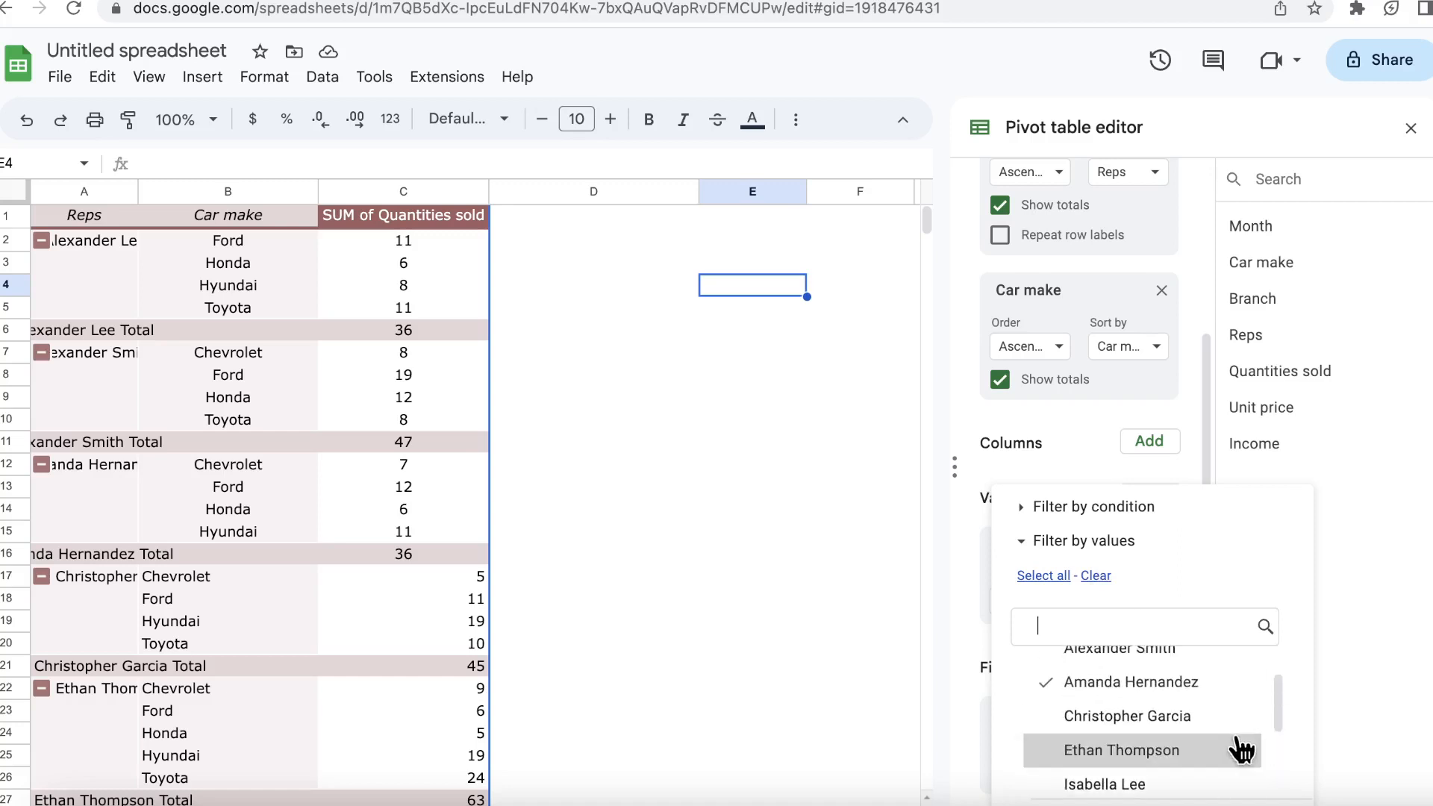
pyautogui.hotkey('ctrl', '-')
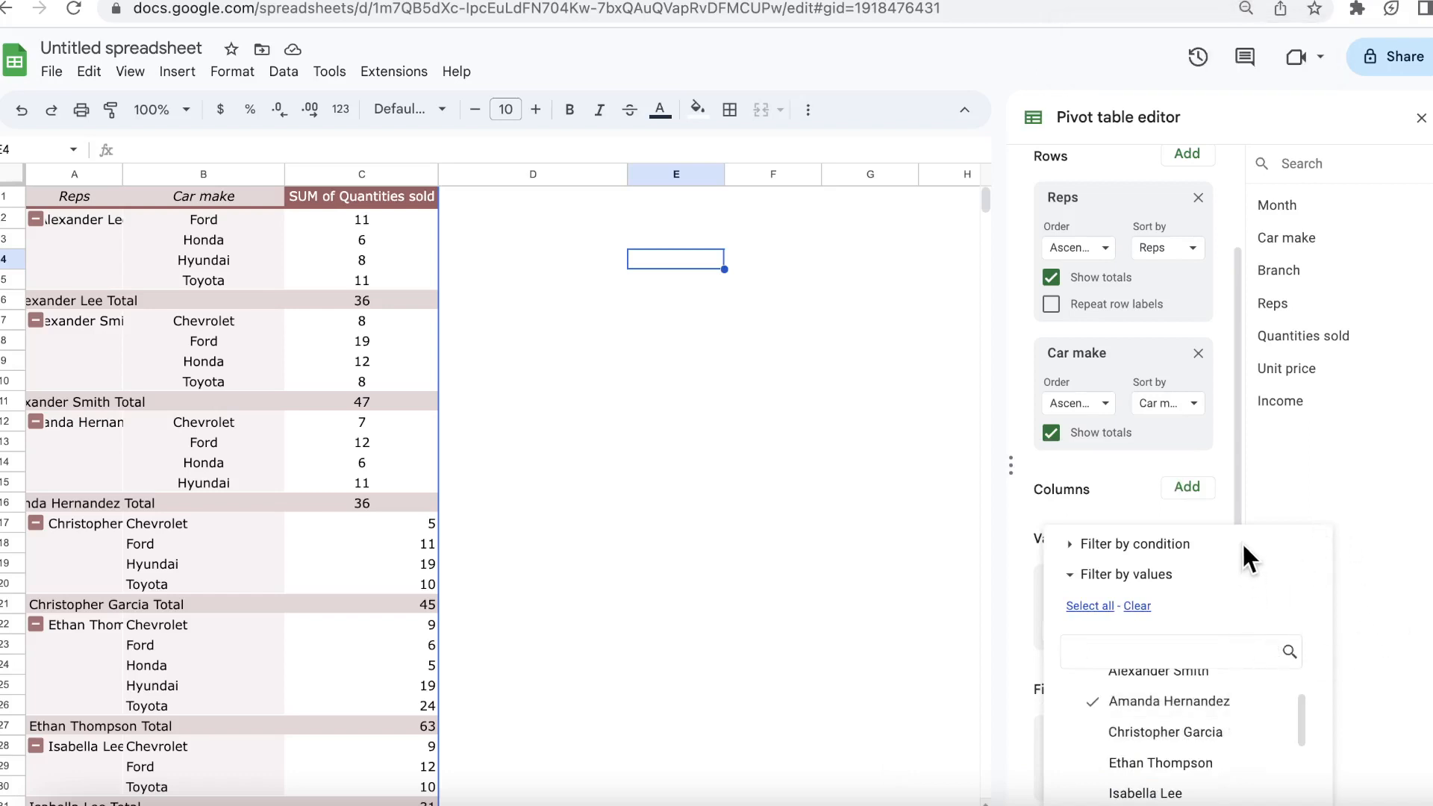
pyautogui.moveTo(1242, 542); pyautogui.dragTo(1220, 446)
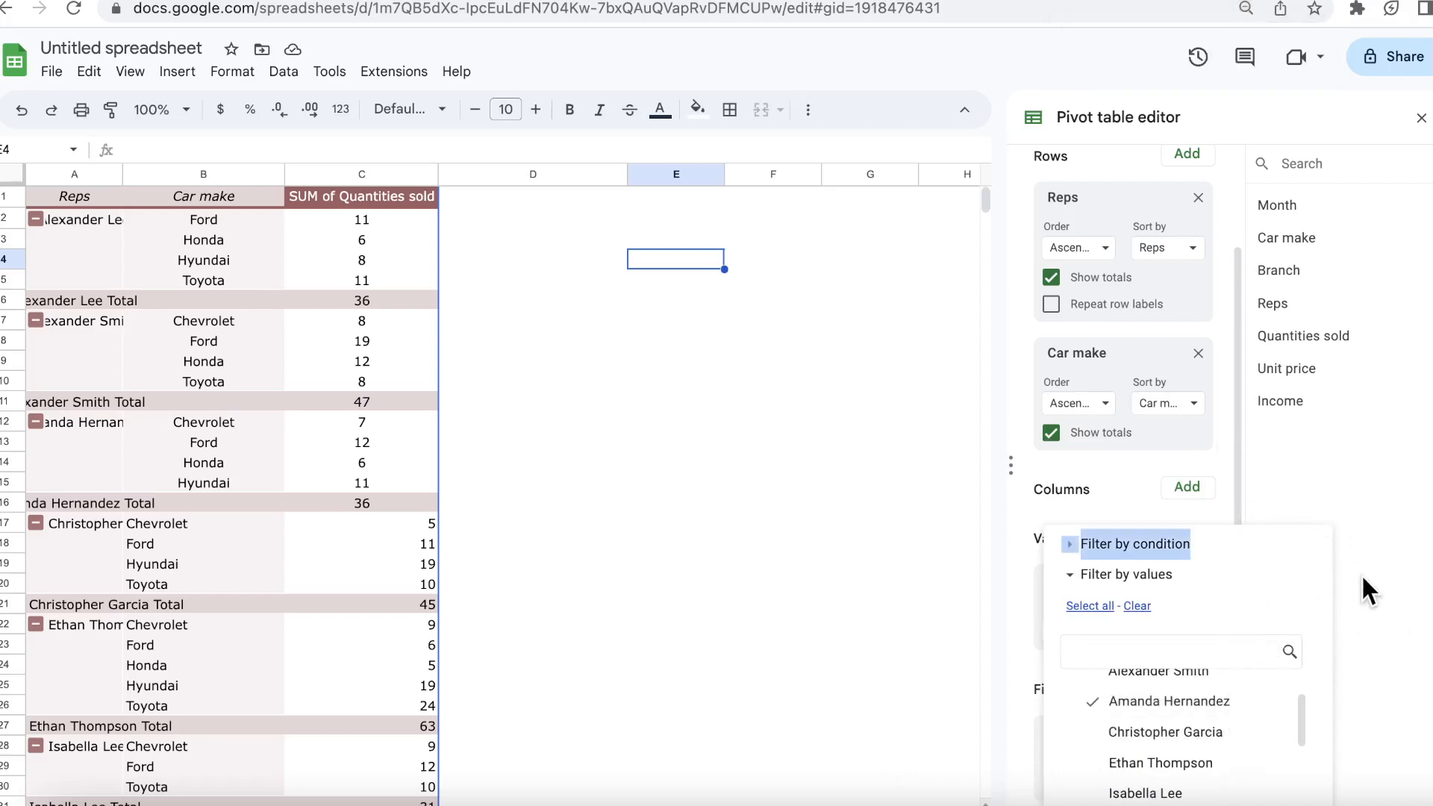
pyautogui.hotkey('ctrl', '-')
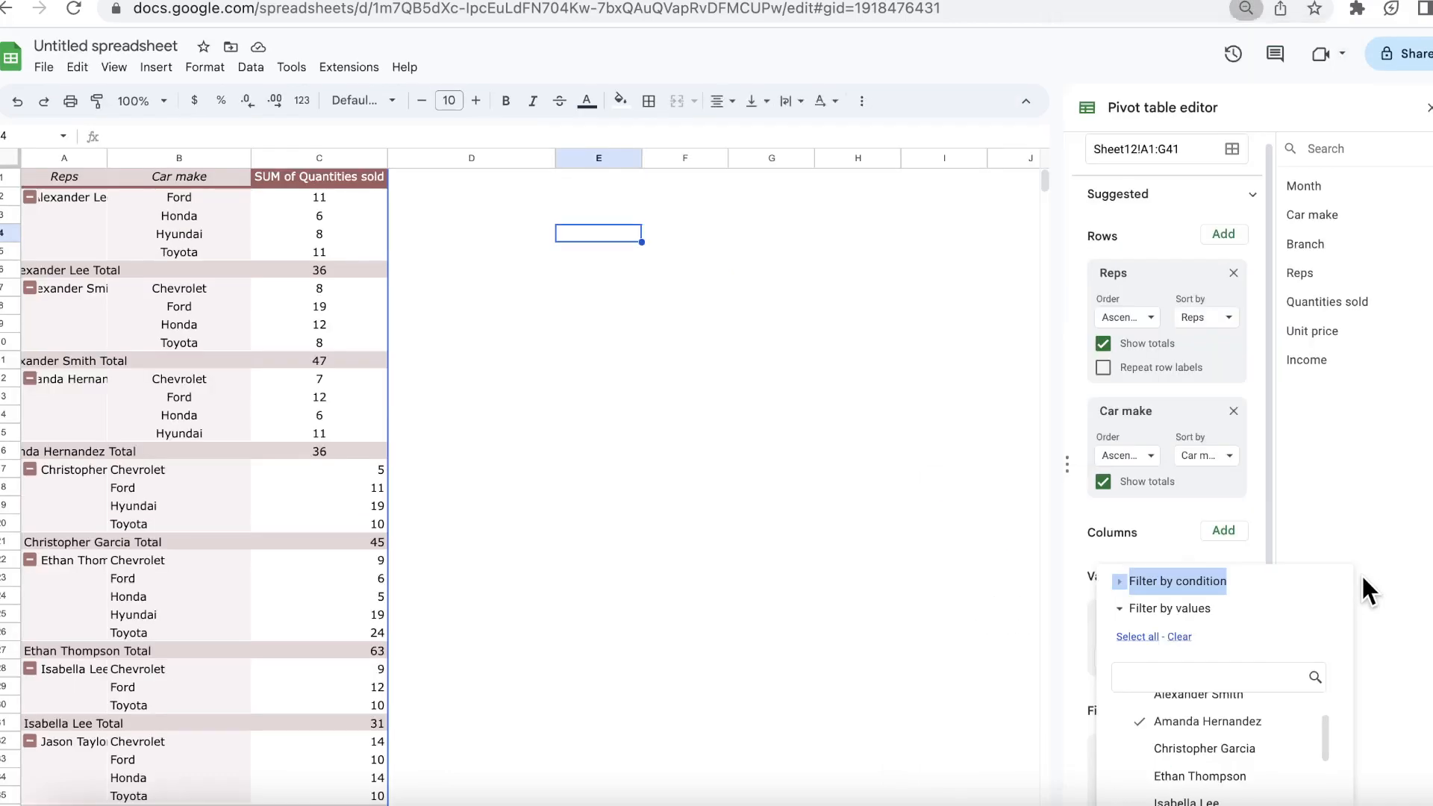
pyautogui.hotkey('ctrl', '-')
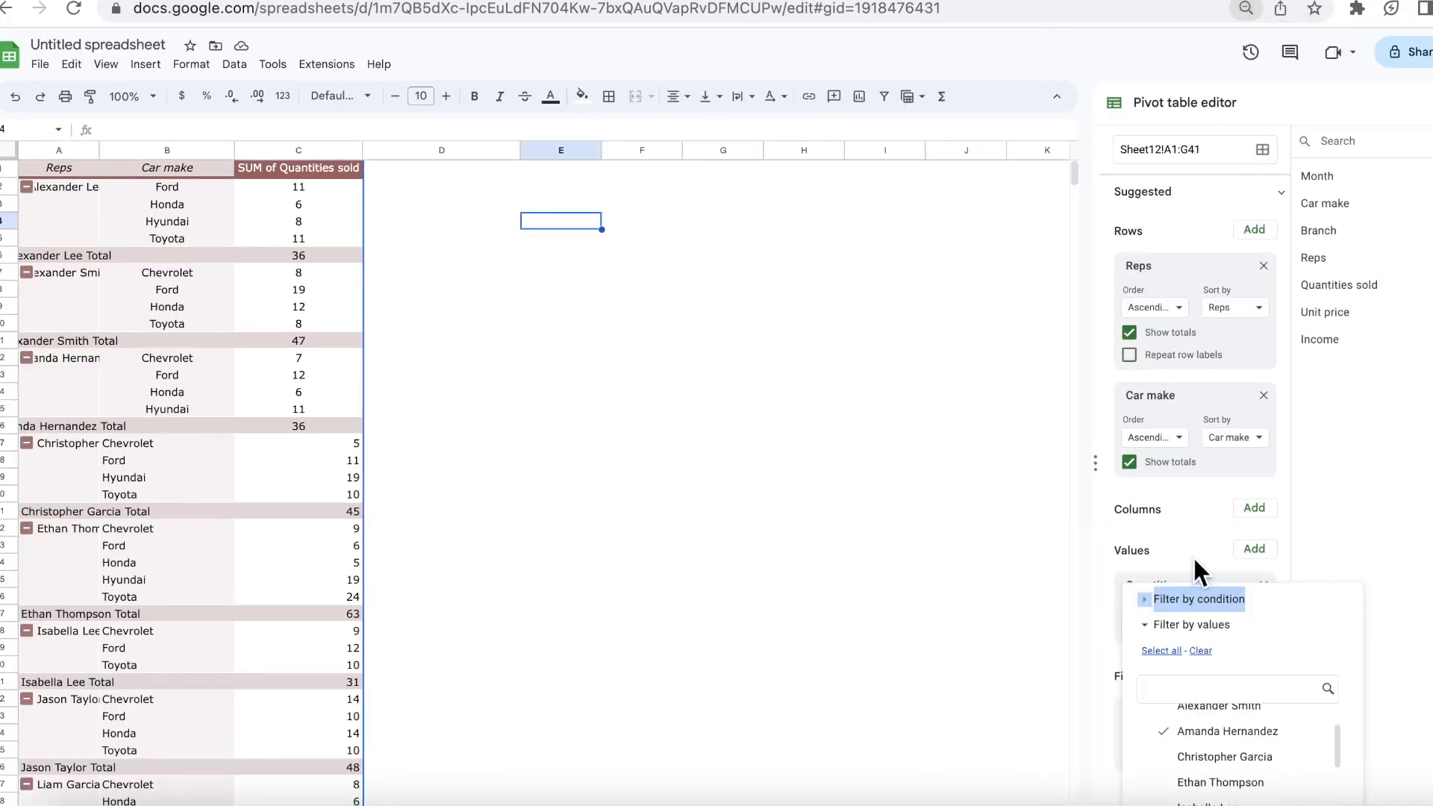
pyautogui.hotkey('ctrl', '+')
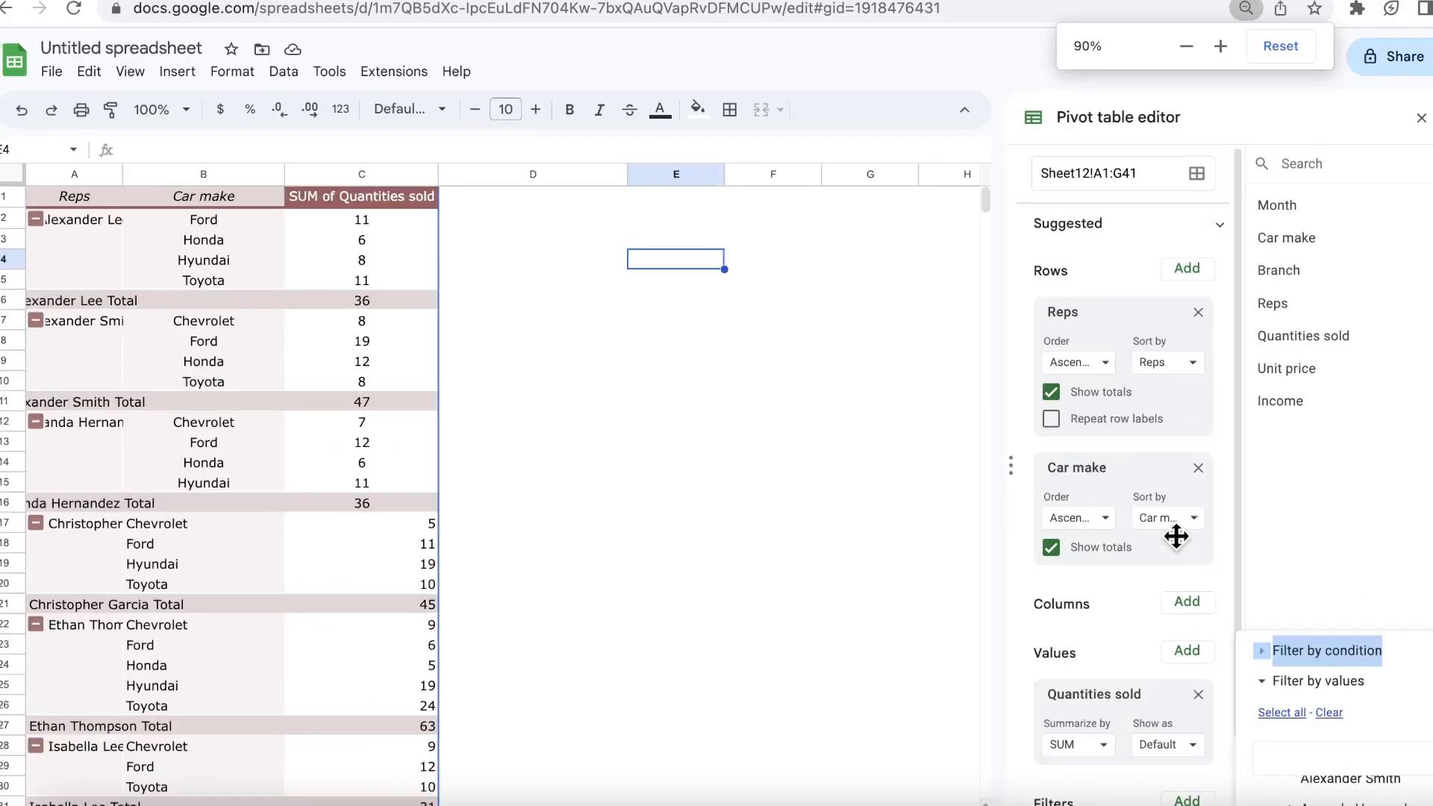
pyautogui.hotkey('ctrl', '+')
pyautogui.hotkey('ctrl', '+')
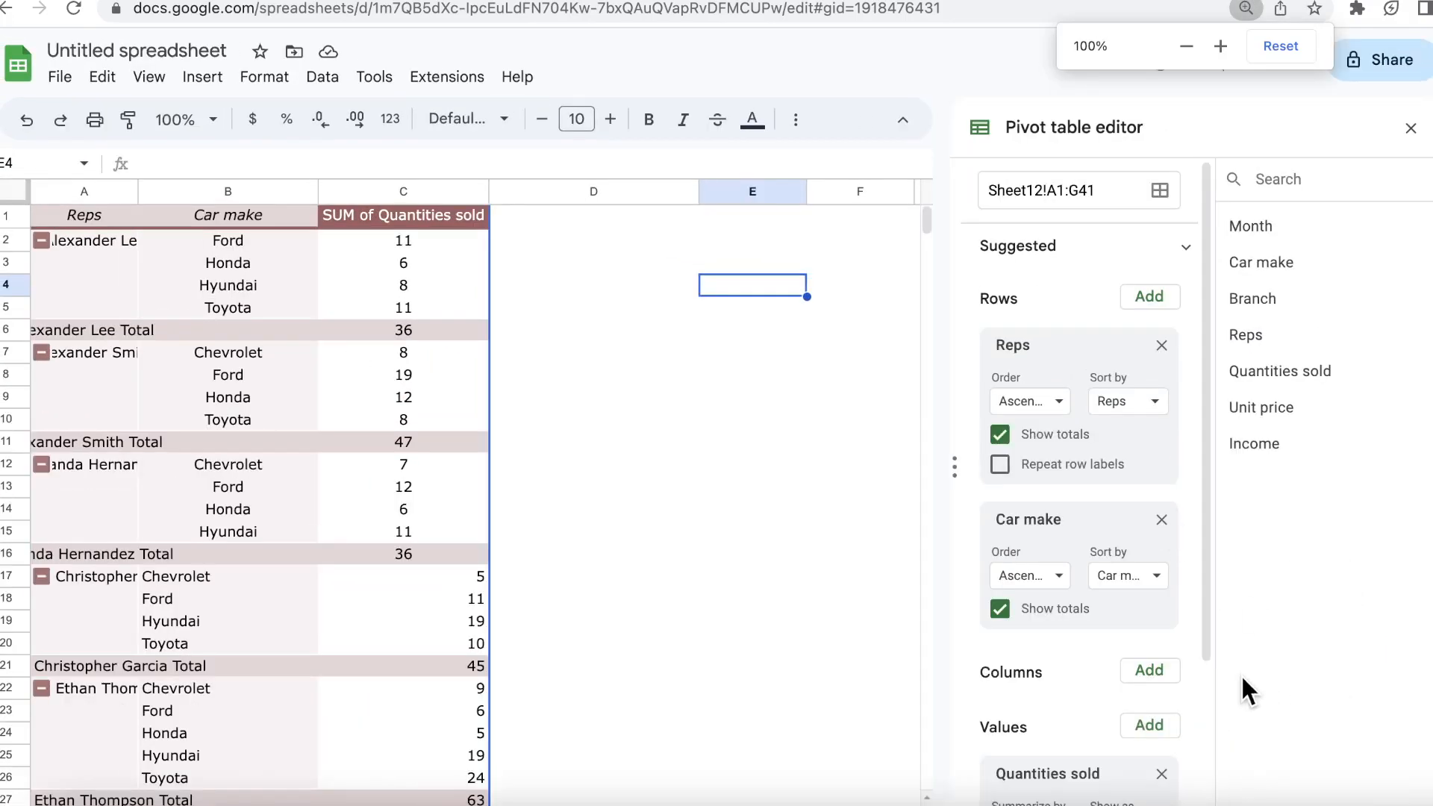
# Step: Filter the Reps field by values to include only the third rep in the alphabetical list, and apply the filter
pyautogui.scroll(-3, 1202, 630)
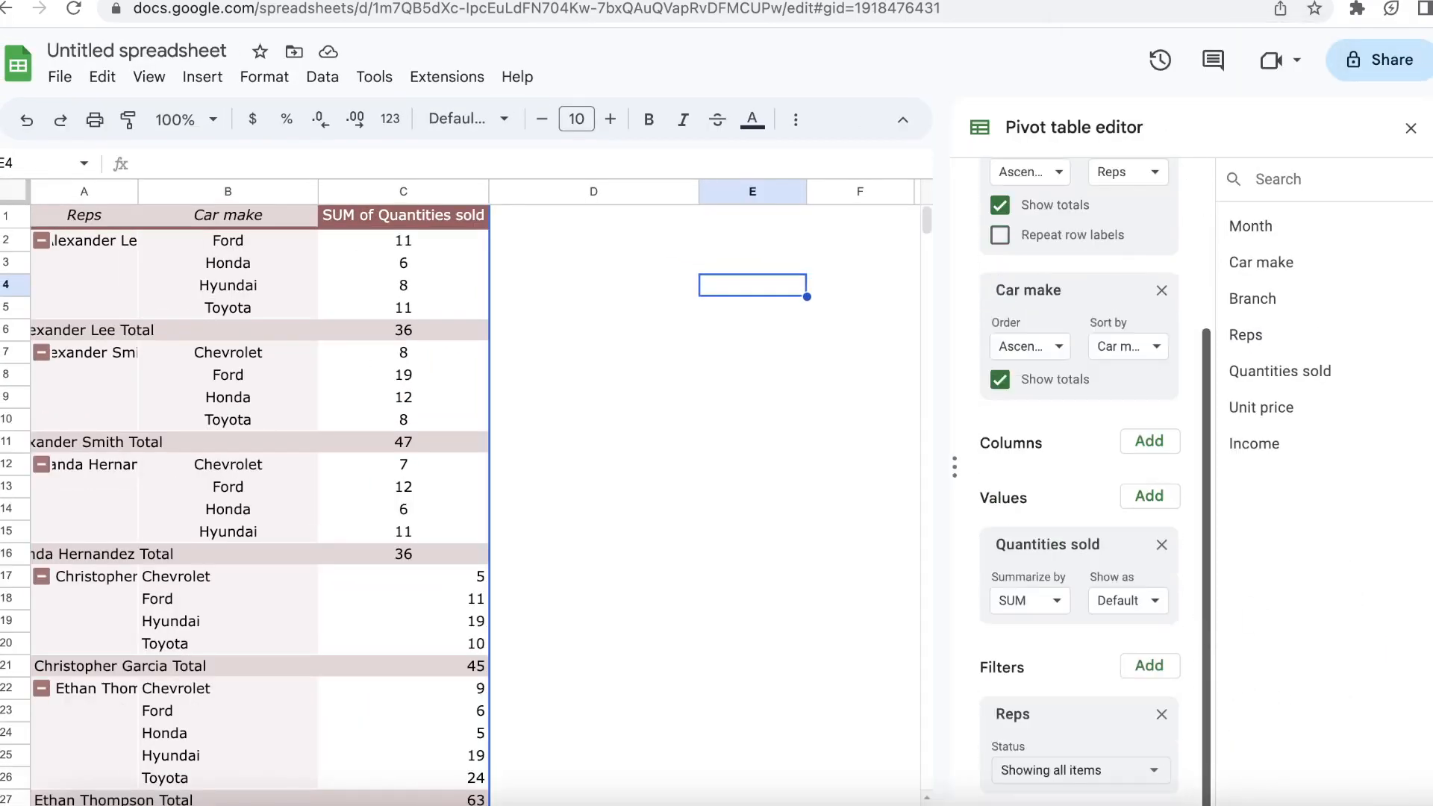
pyautogui.click(1086, 774)
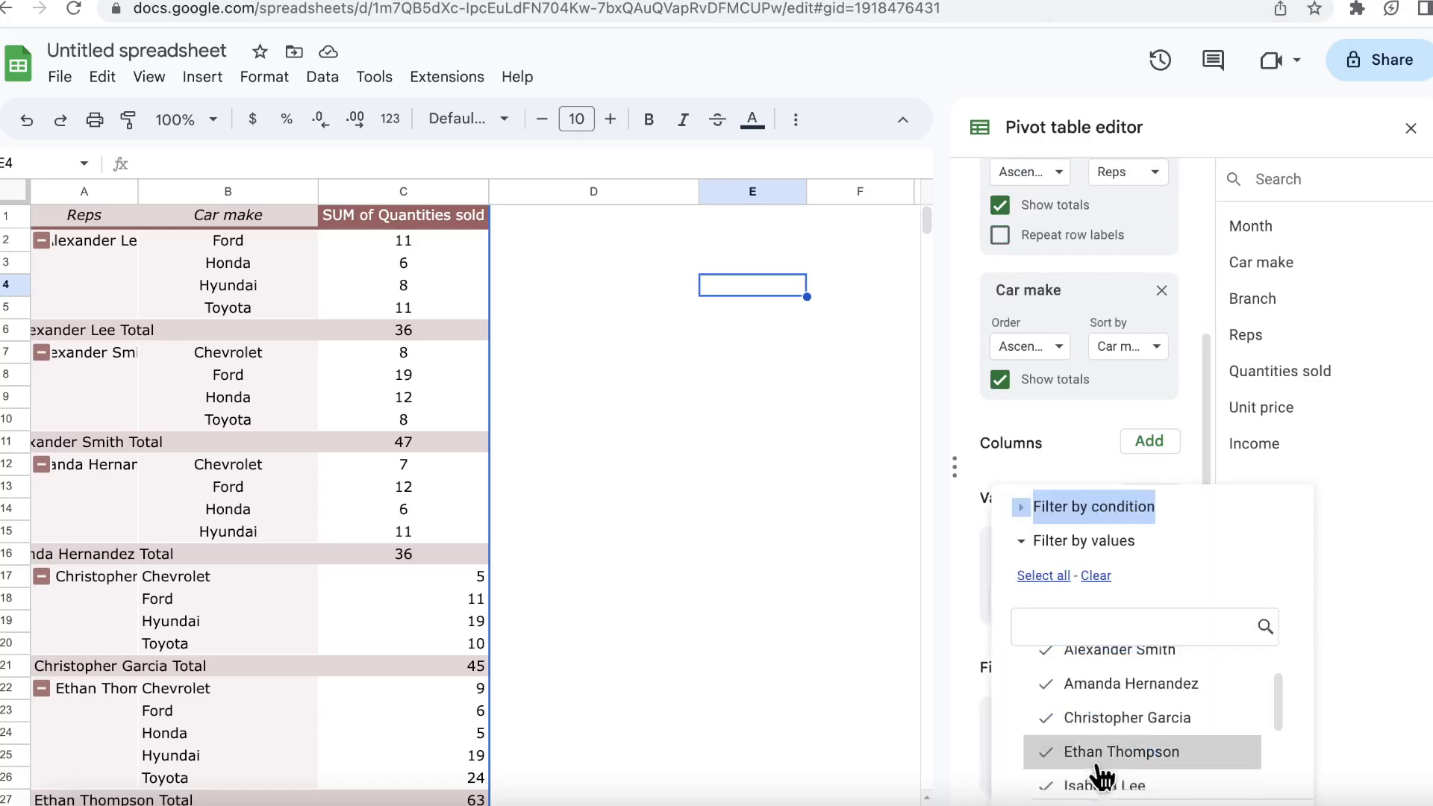
pyautogui.scroll(-3, 1149, 747)
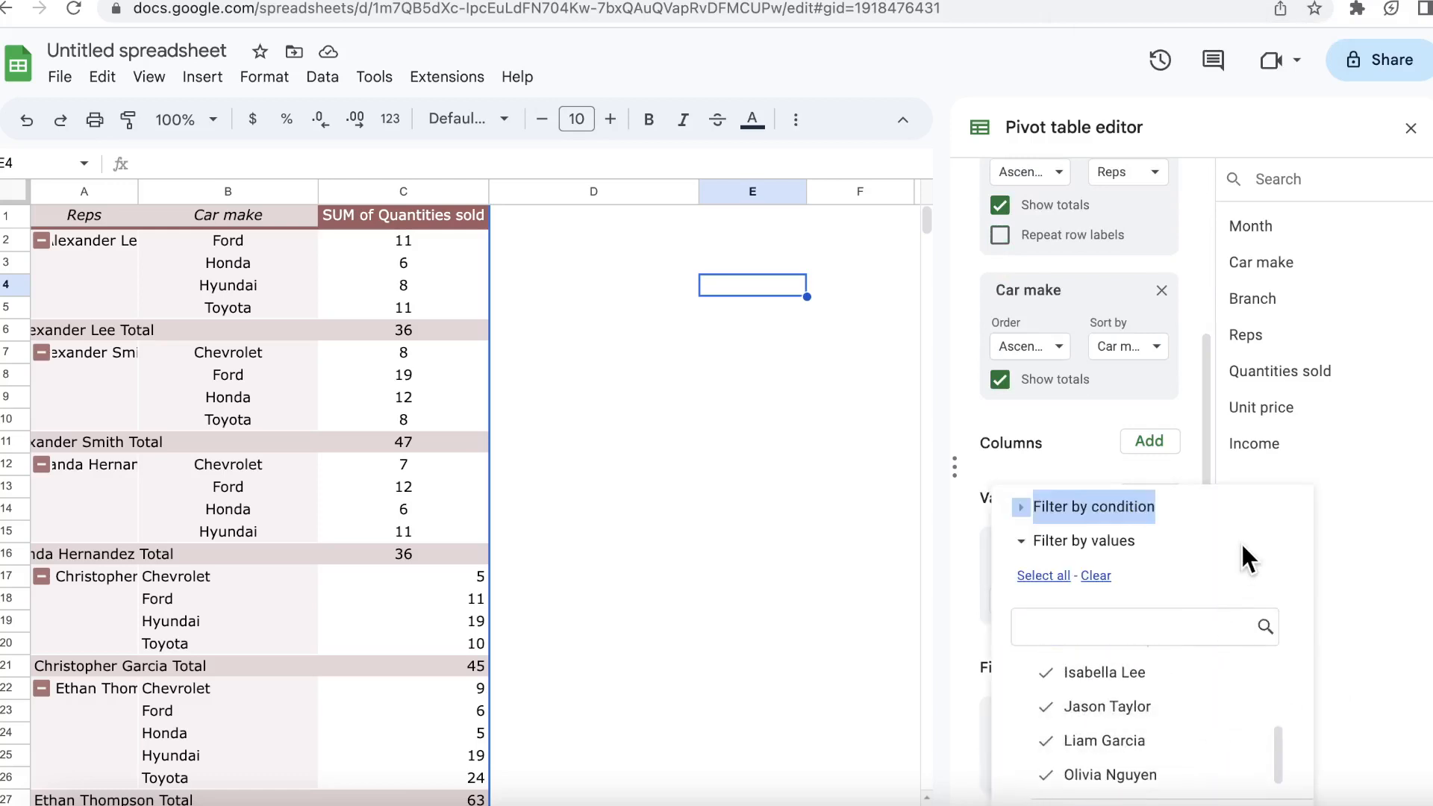
pyautogui.moveTo(1240, 540); pyautogui.dragTo(1278, 434)
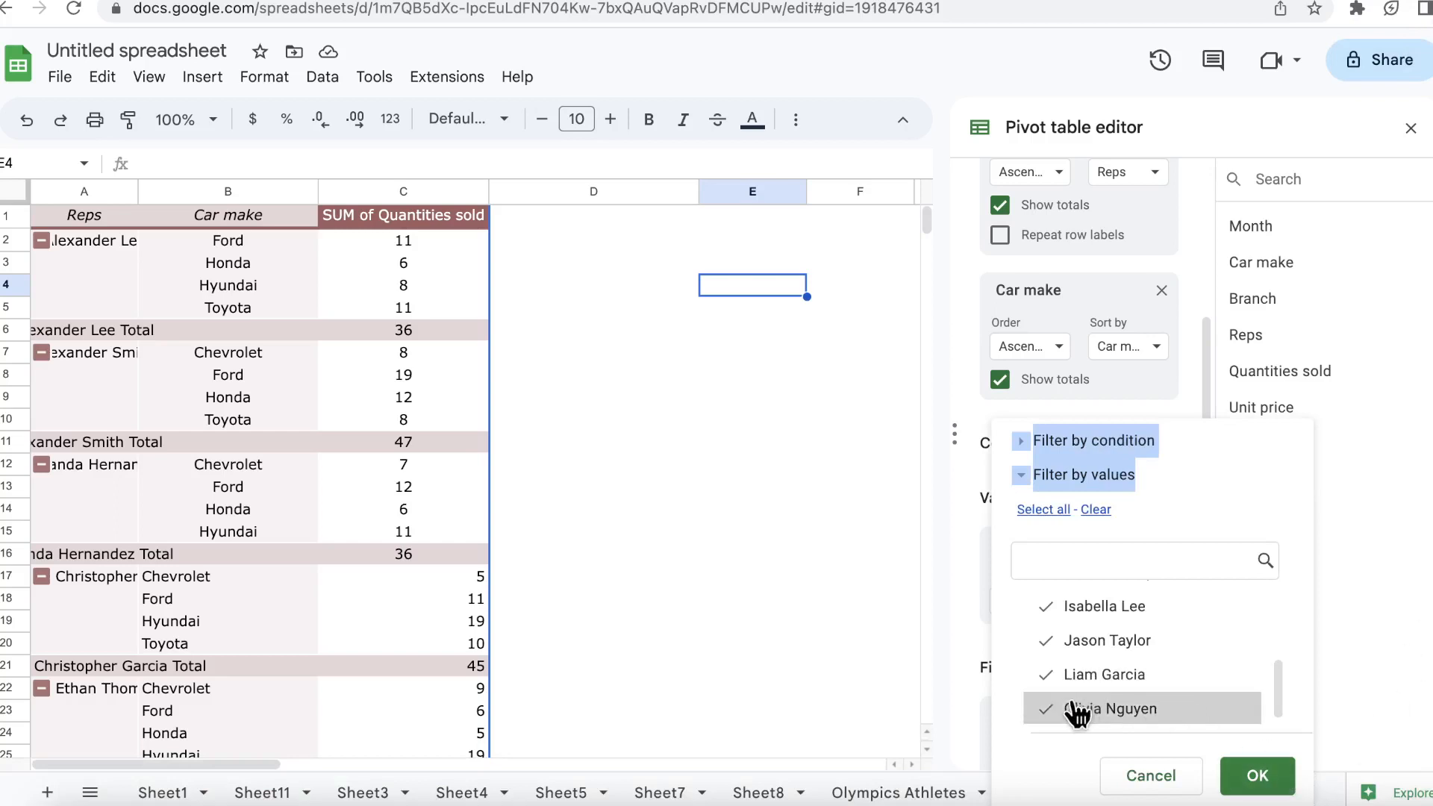
pyautogui.click(1097, 510)
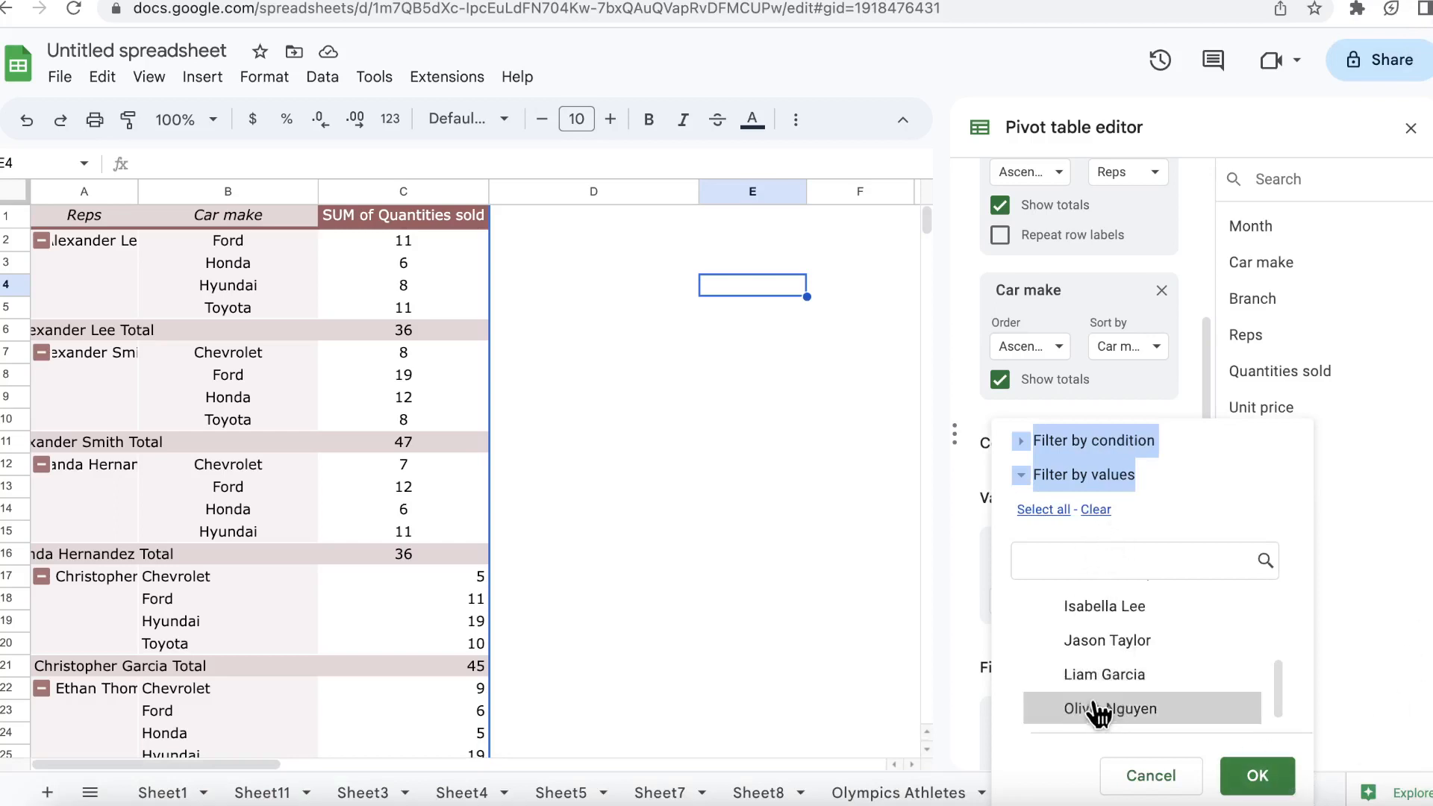
pyautogui.scroll(2, 1079, 661)
pyautogui.scroll(-1, 1077, 660)
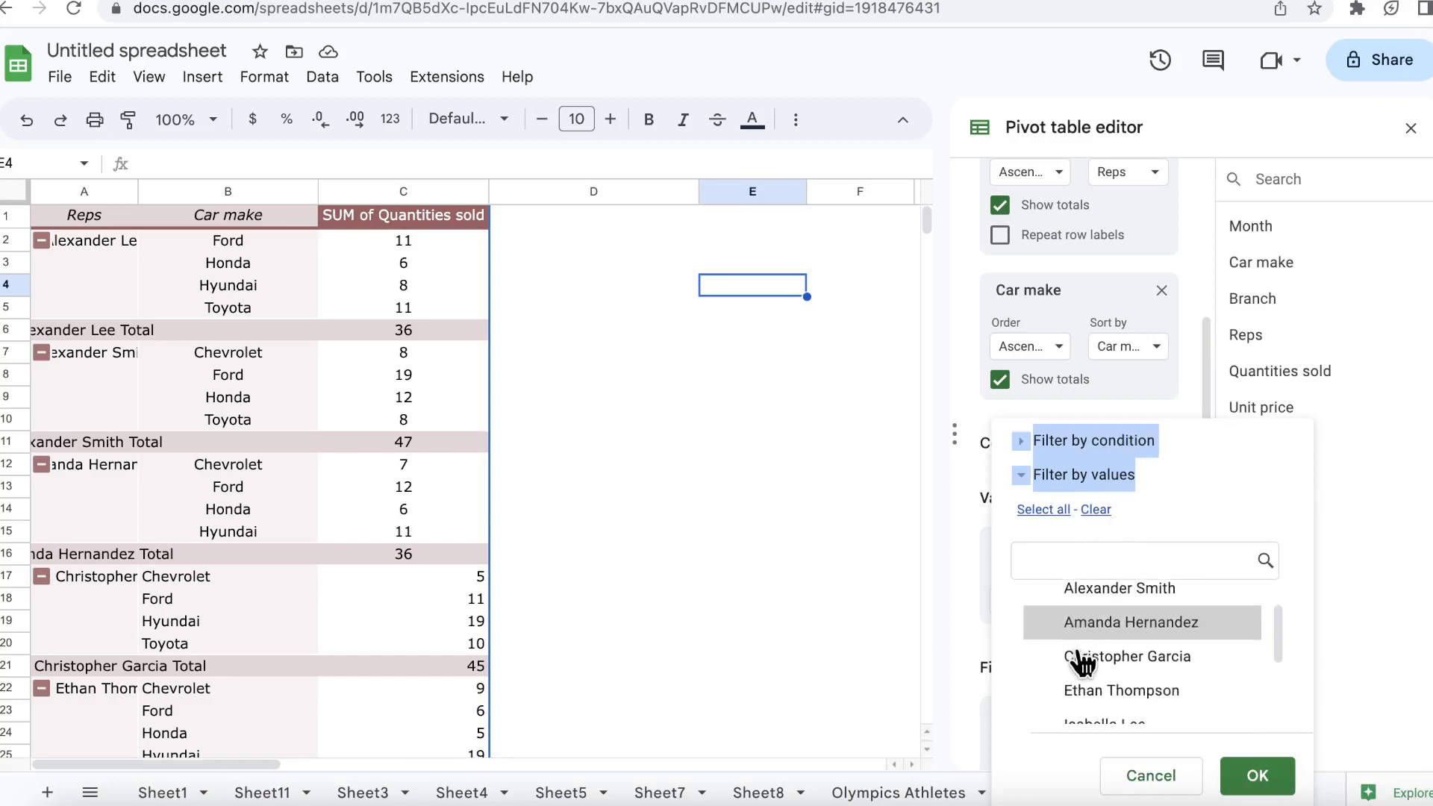
pyautogui.click(1060, 634)
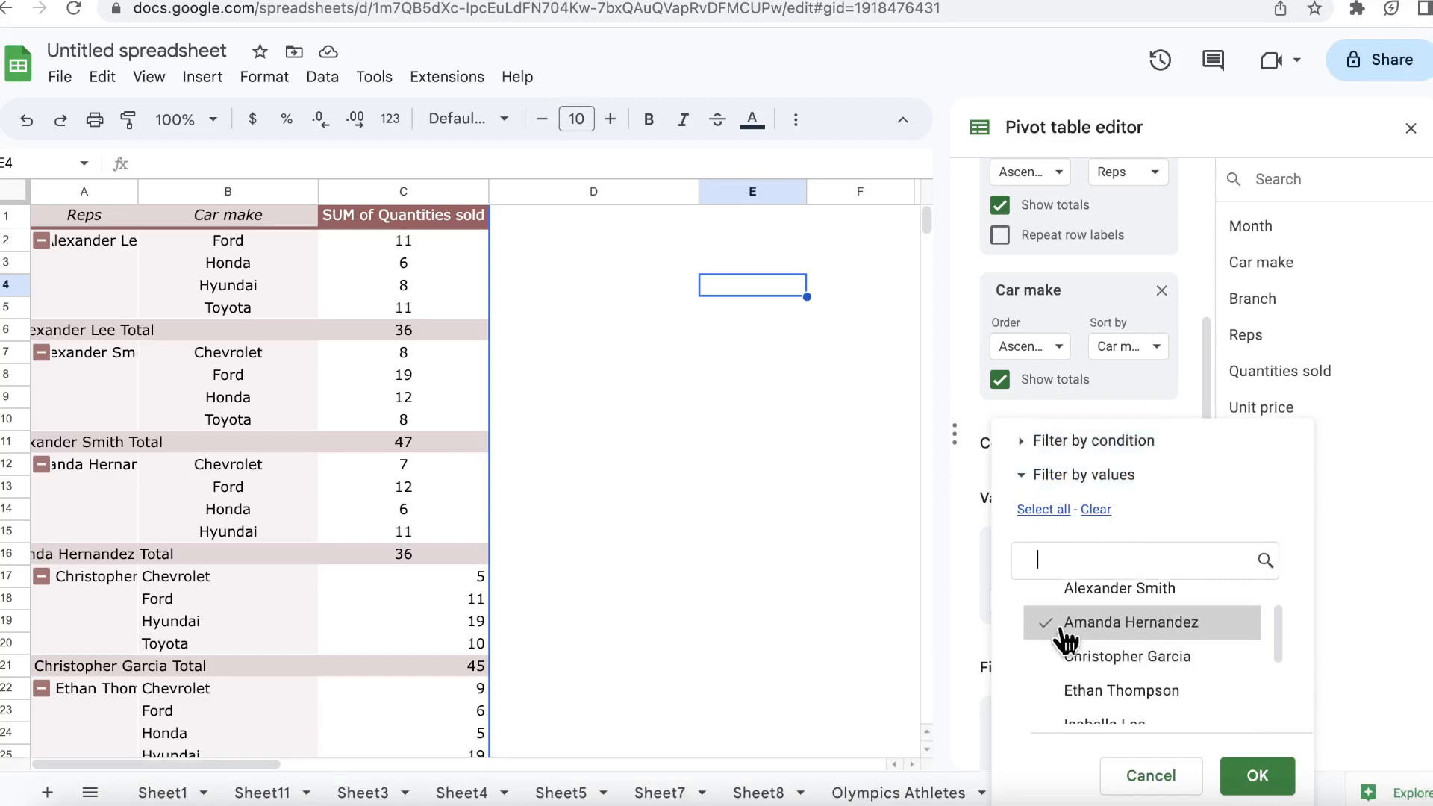
pyautogui.click(1258, 777)
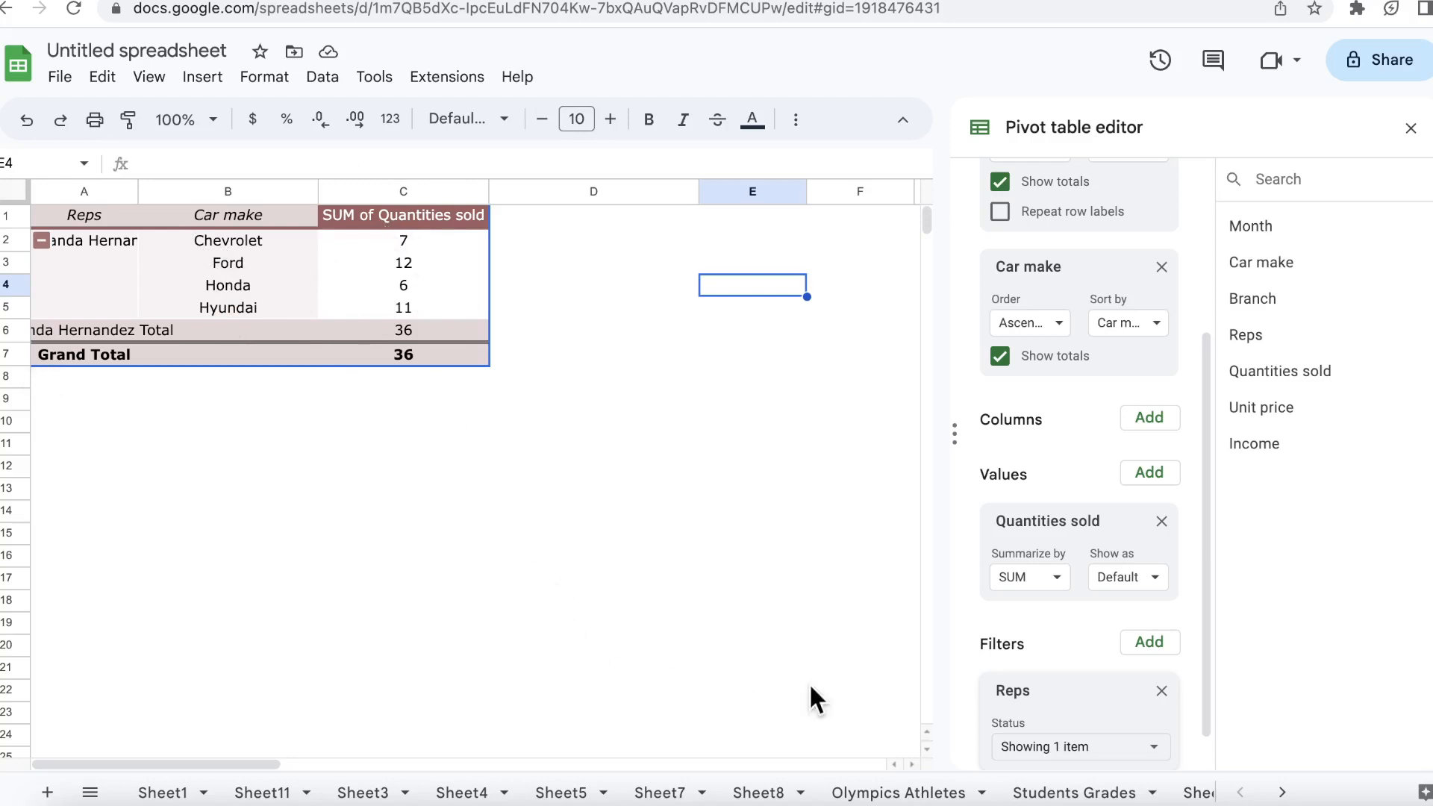
# Step: Add the second rep in the alphabetical list to the pivot table's Reps filter alongside the one already included, and apply it
pyautogui.scroll(-1, 1104, 709)
pyautogui.click(1124, 709)
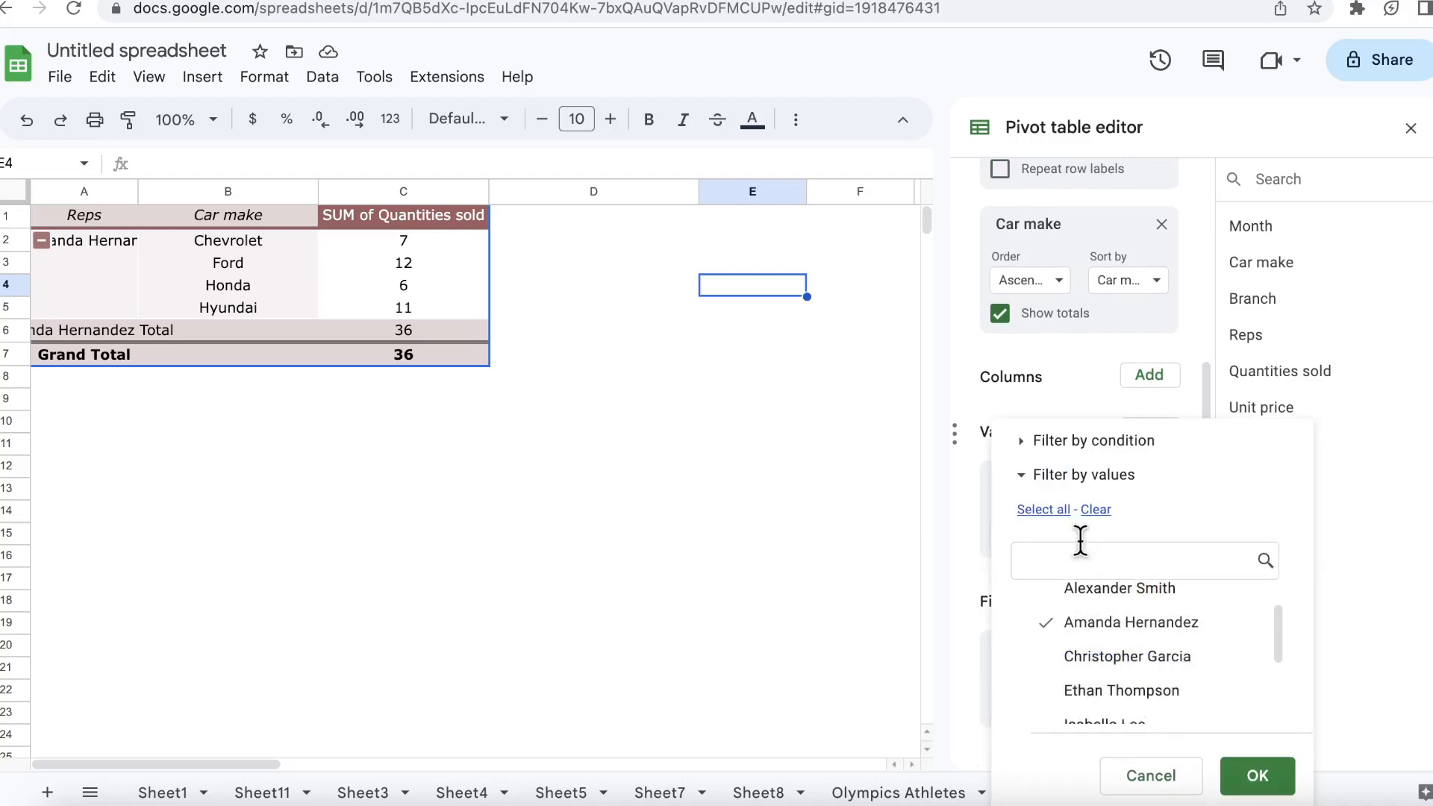
pyautogui.click(1048, 593)
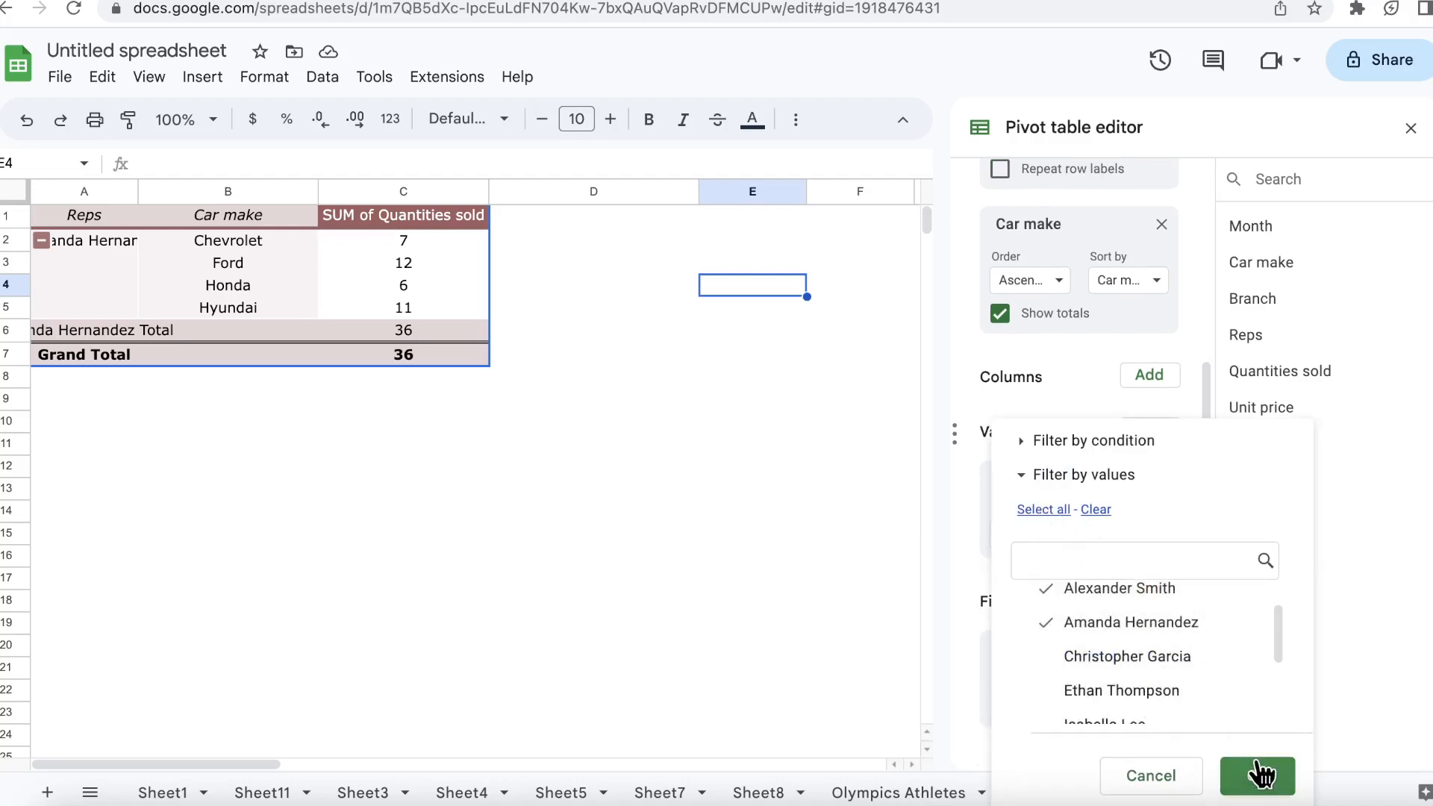
pyautogui.click(1256, 775)
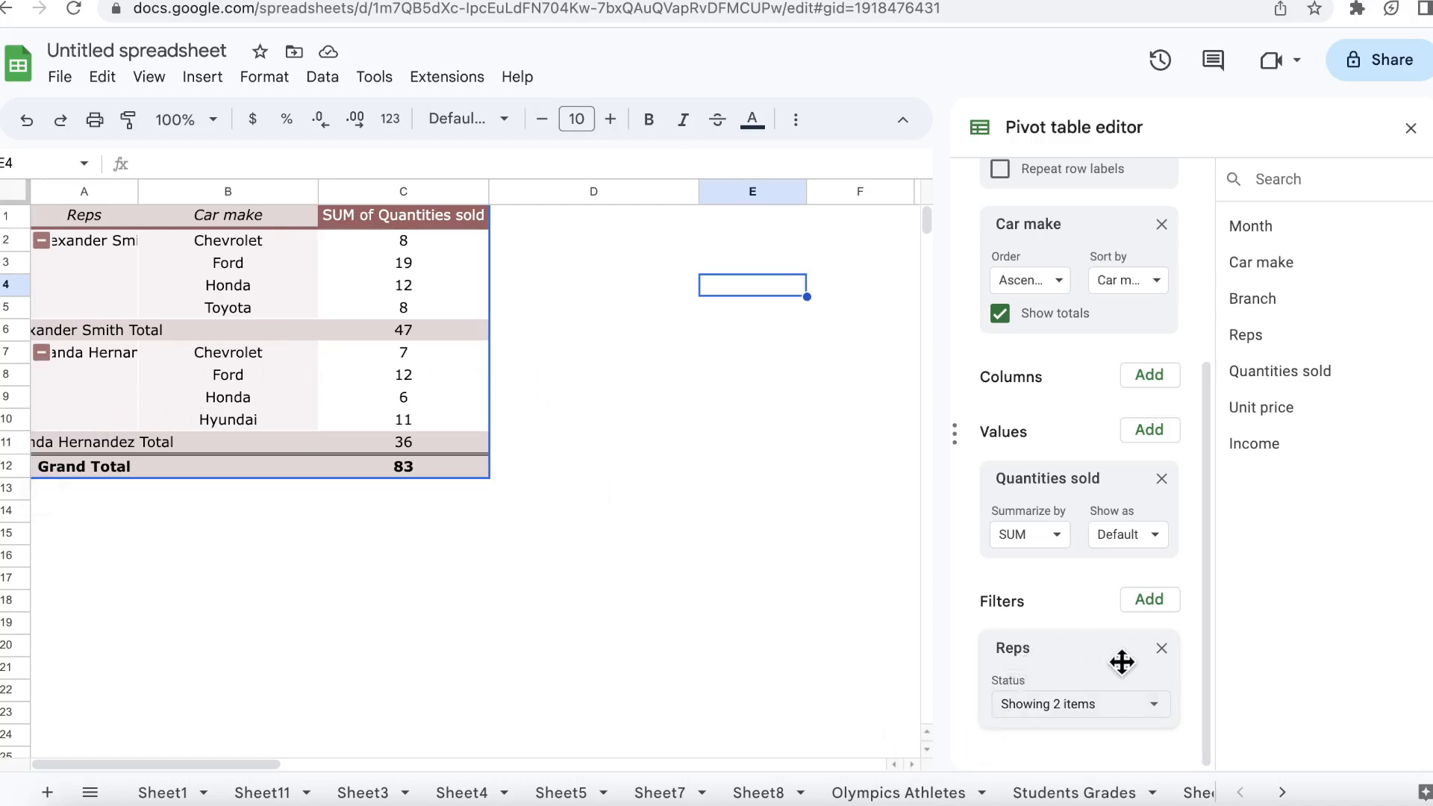
# Step: Select all values in the Reps filter, apply it, and review the pivot table down to its grand total
pyautogui.click(1153, 709)
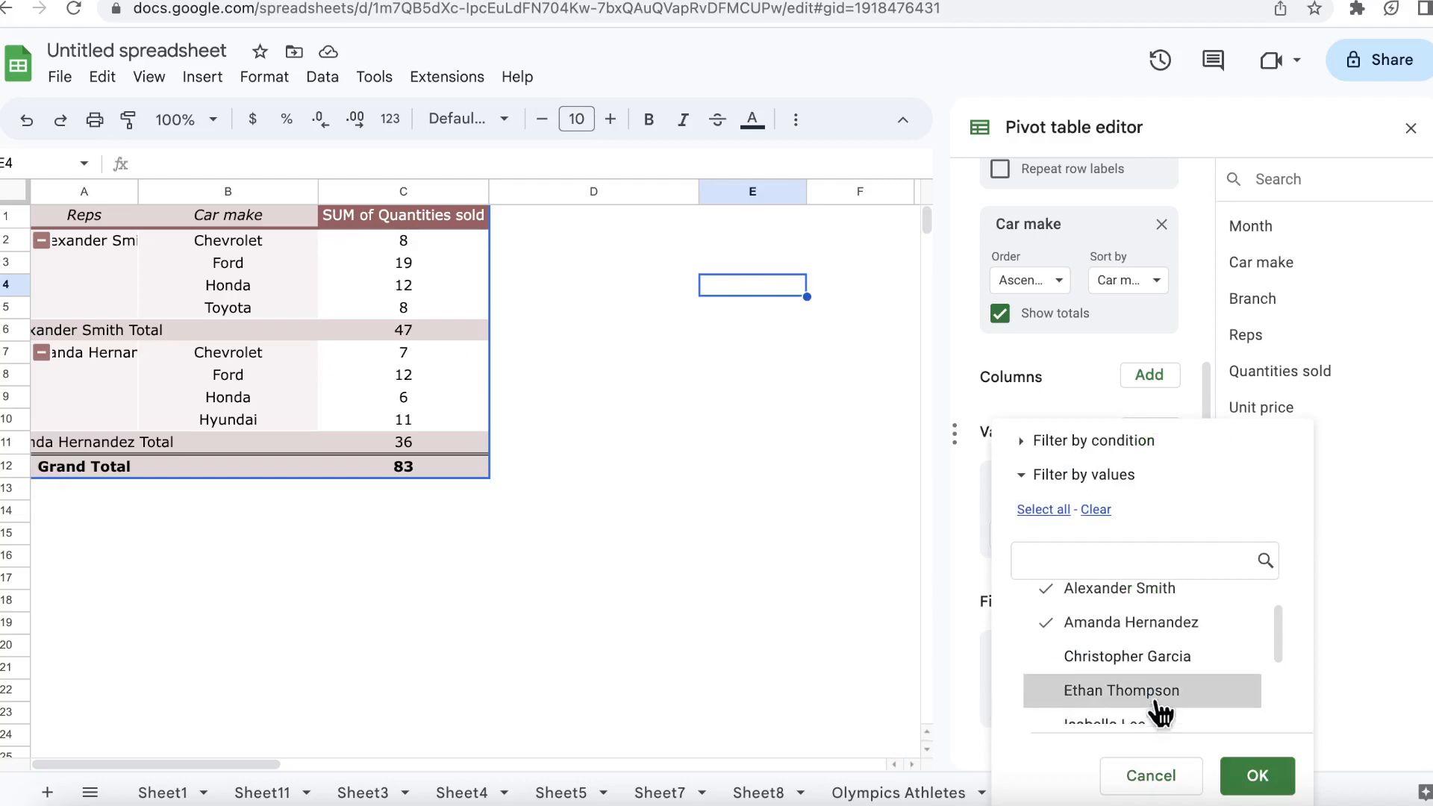
pyautogui.click(1043, 510)
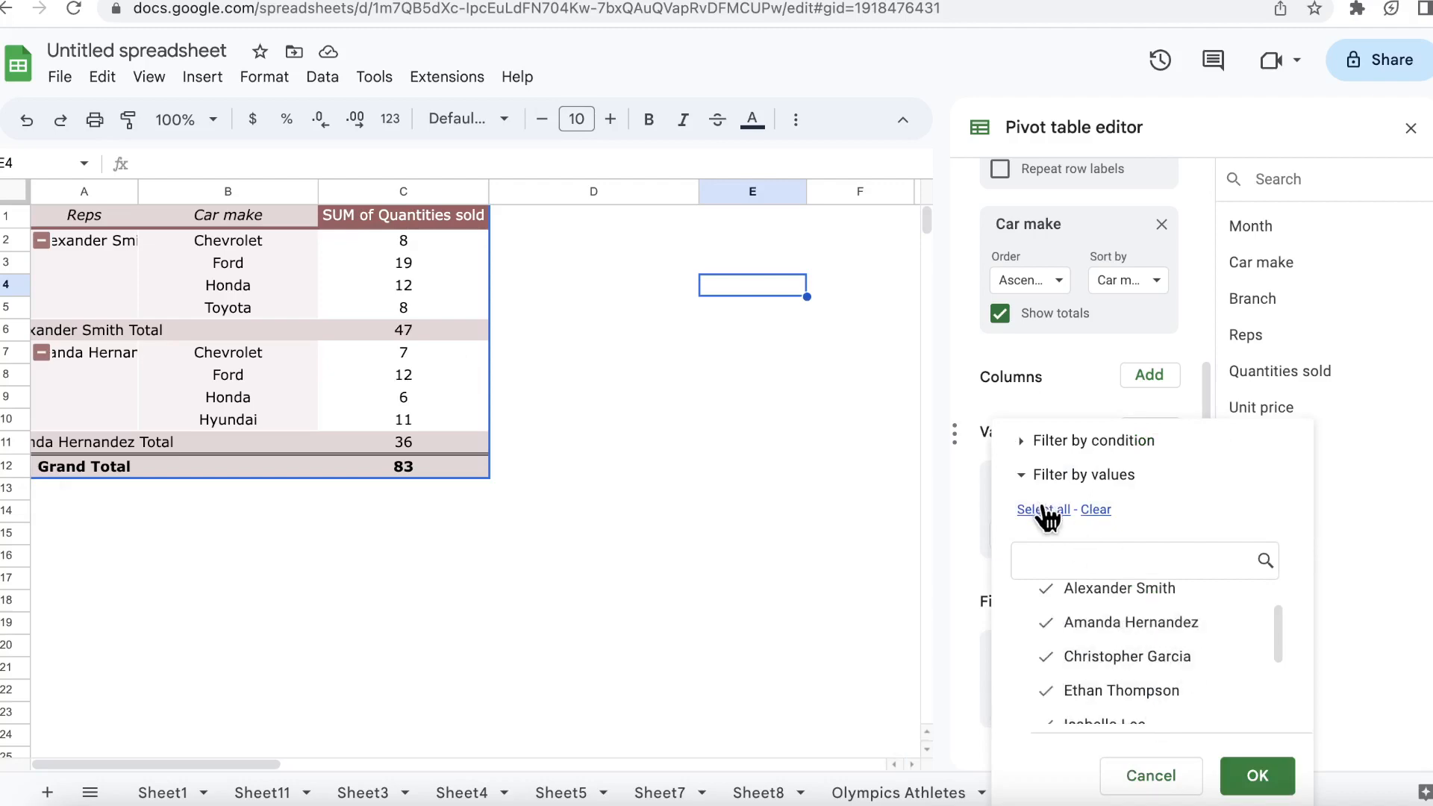
pyautogui.click(1262, 771)
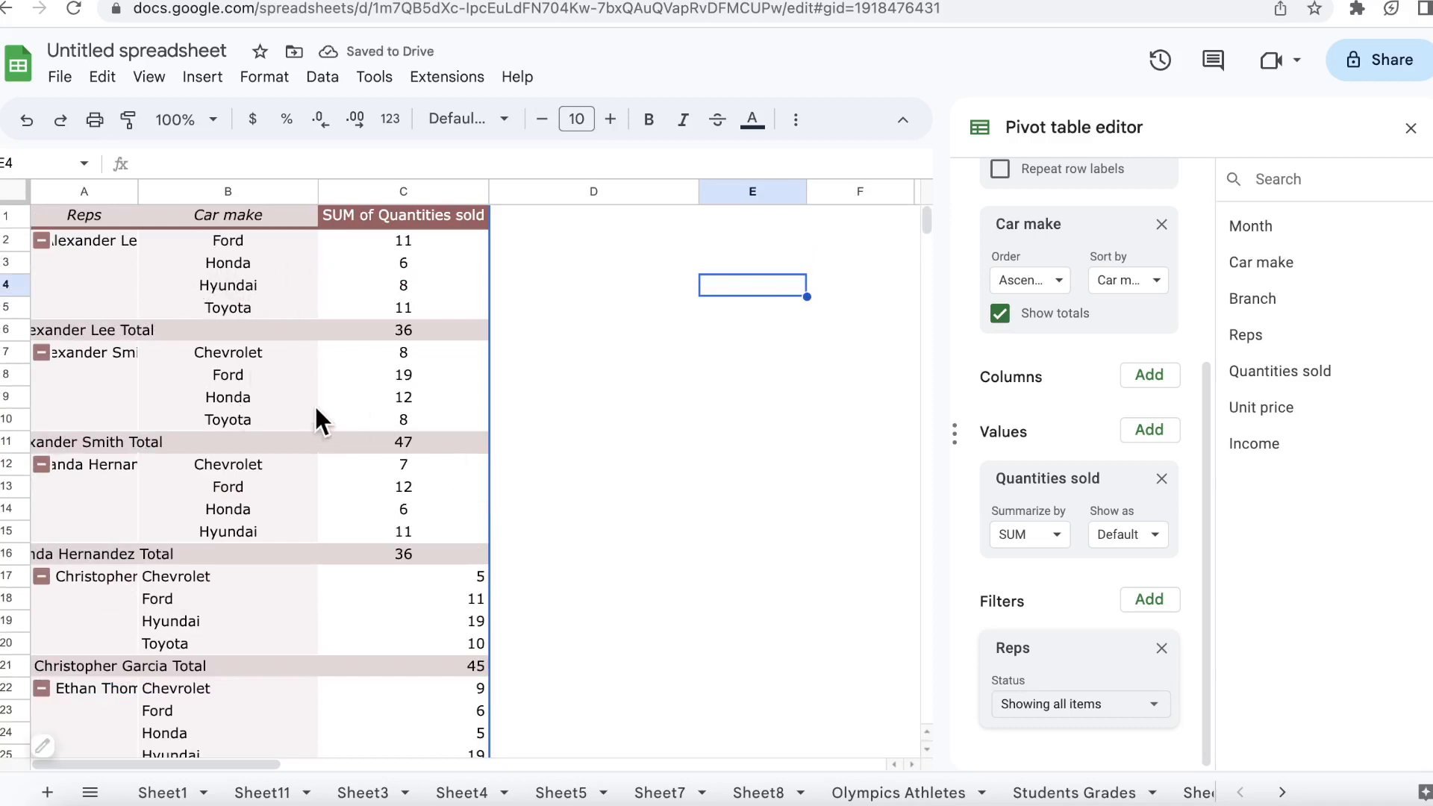
pyautogui.scroll(-9, 319, 416)
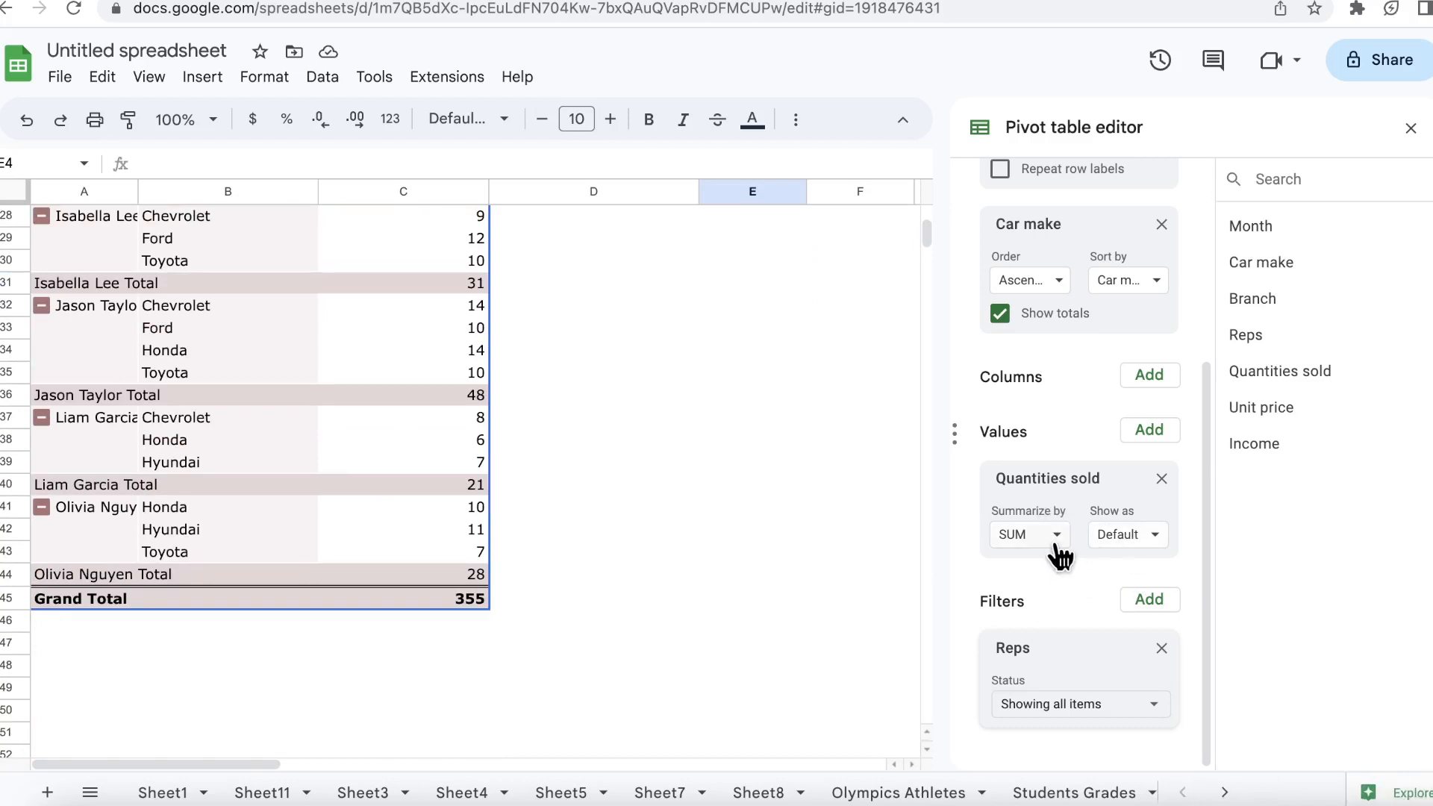
# Step: Examine the summary functions available for the Quantities sold value and leave it on SUM
pyautogui.click(1057, 549)
pyautogui.click(1057, 548)
pyautogui.click(1057, 548)
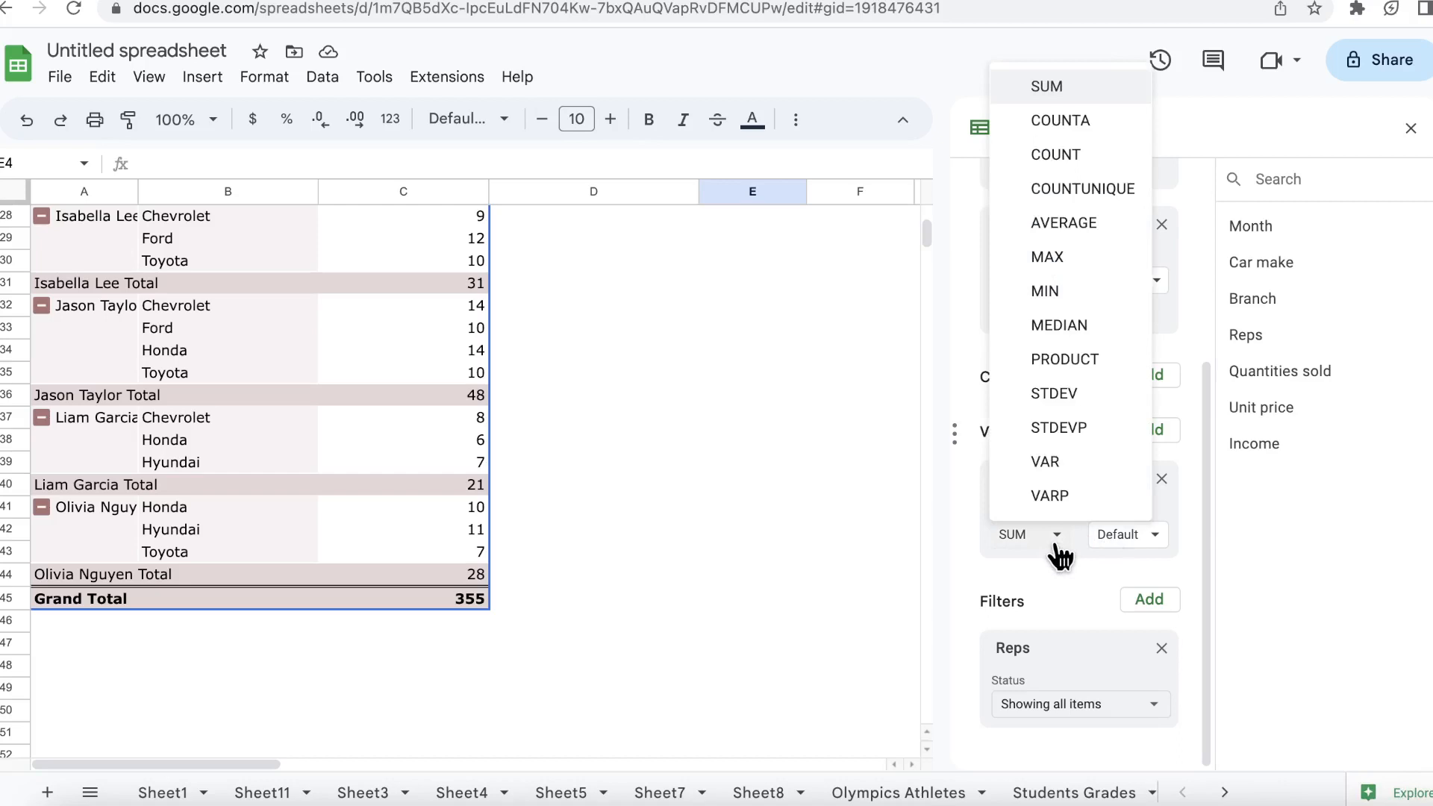
pyautogui.click(1057, 551)
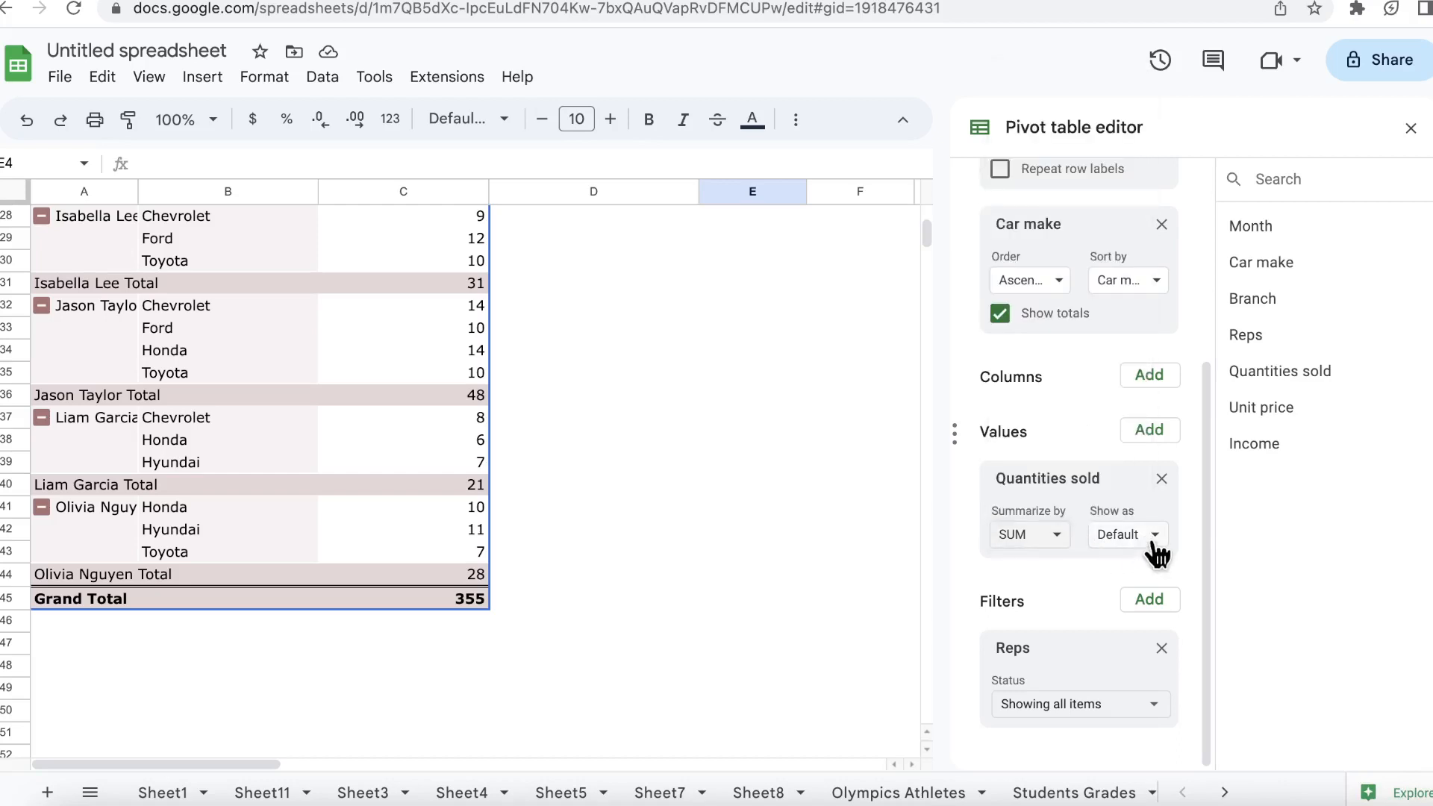
# Step: Show the Quantities sold values in the pivot table as % of grand total
pyautogui.click(1157, 553)
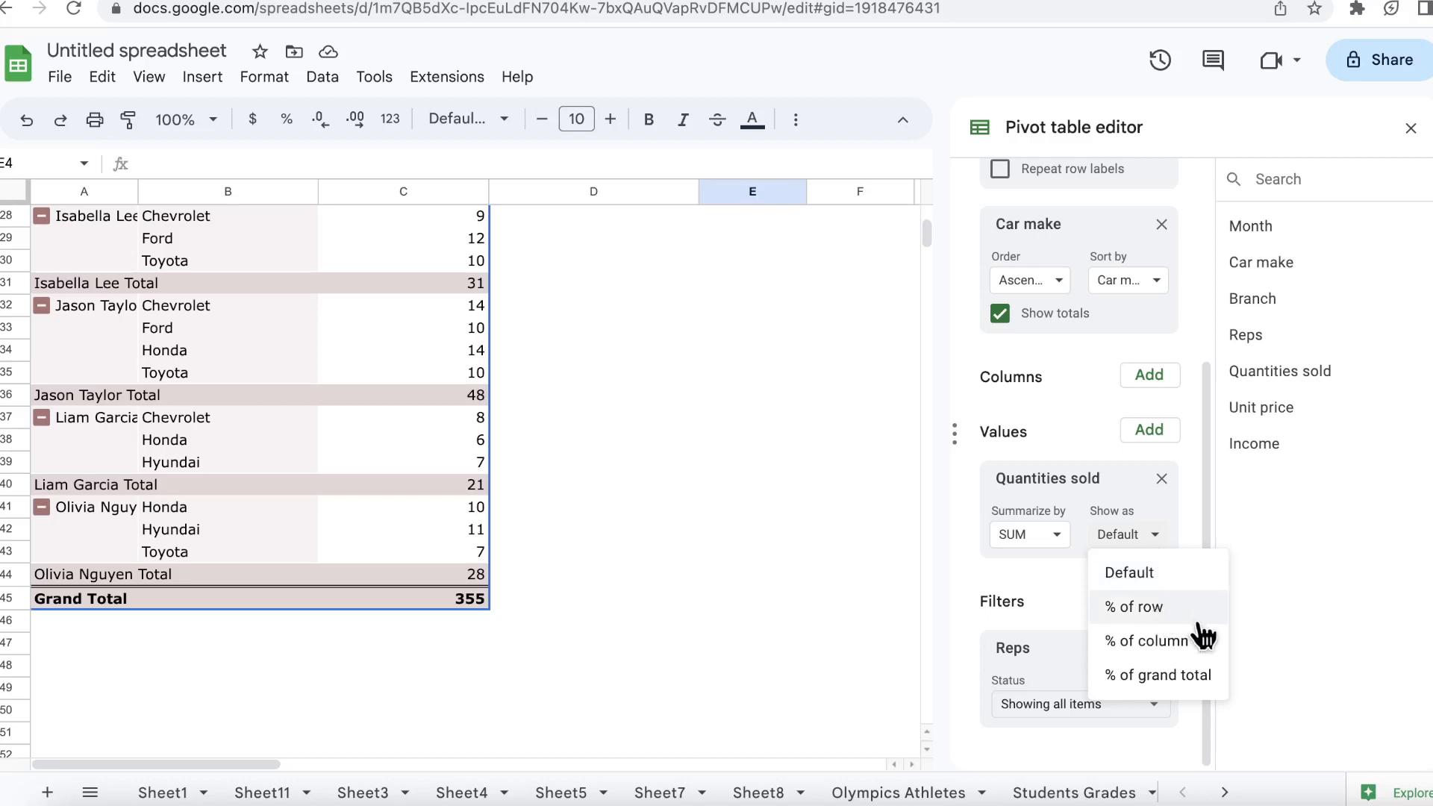
pyautogui.click(1177, 683)
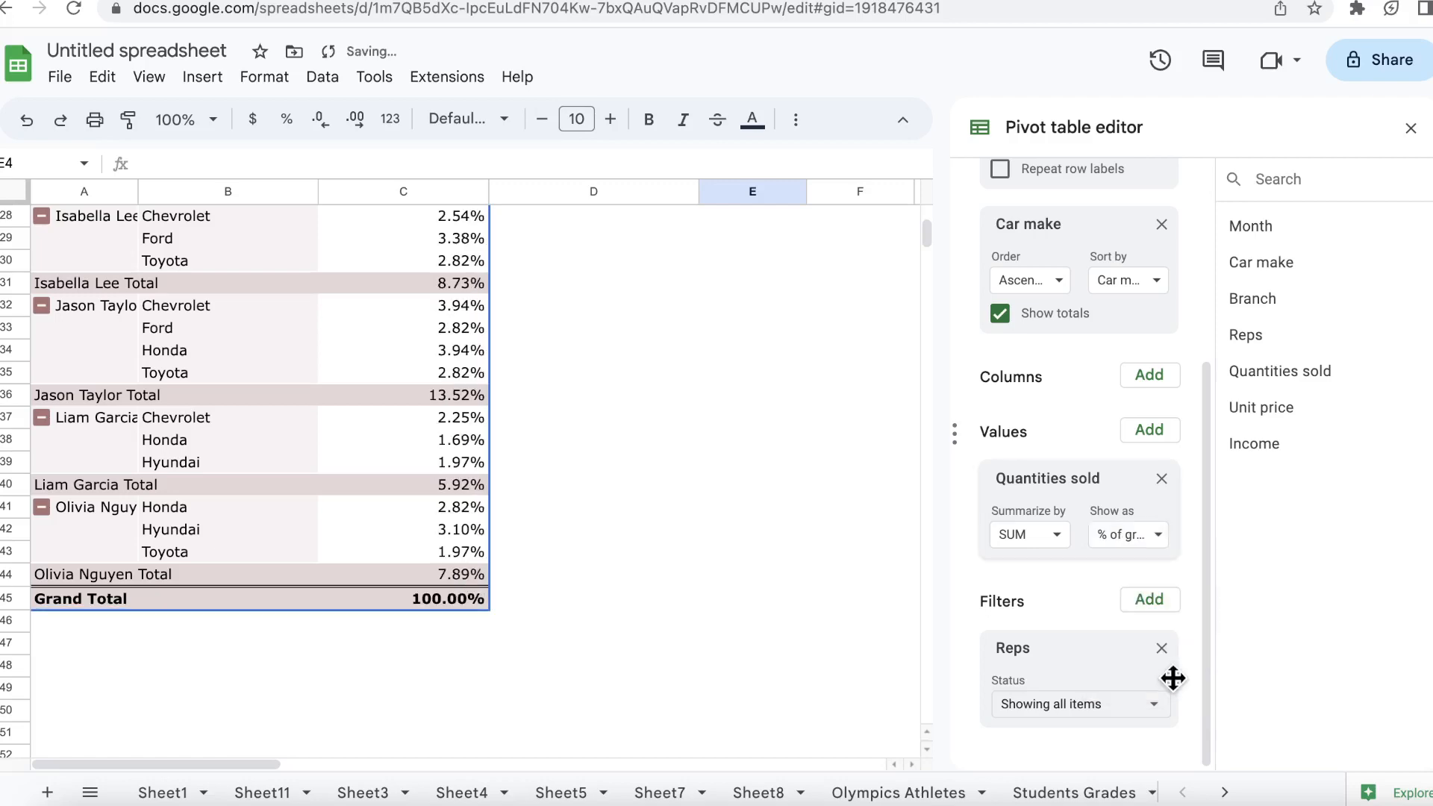
# Step: Widen column A of the pivot table so the reps' full names fit
pyautogui.scroll(10, 470, 573)
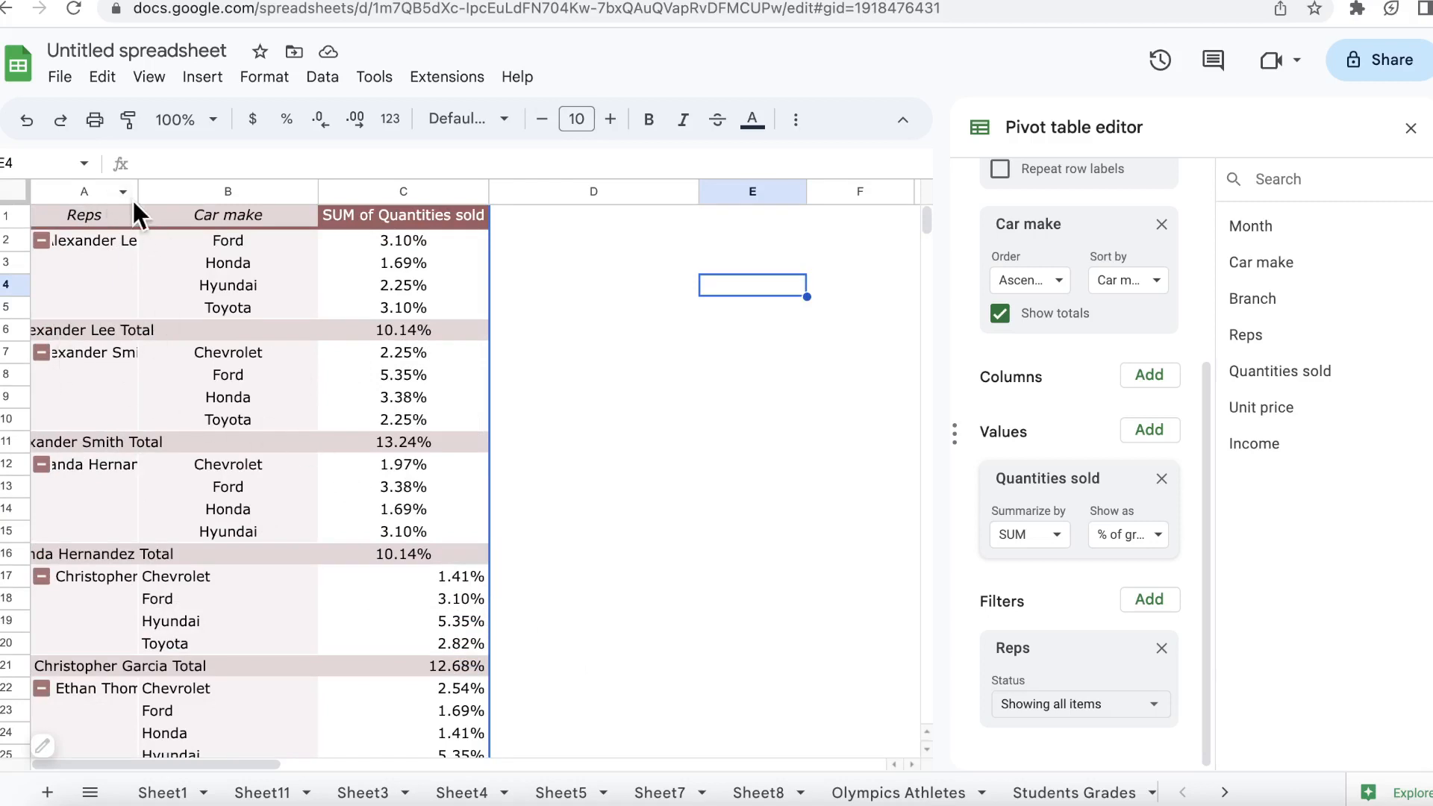
pyautogui.moveTo(136, 194); pyautogui.dragTo(246, 192)
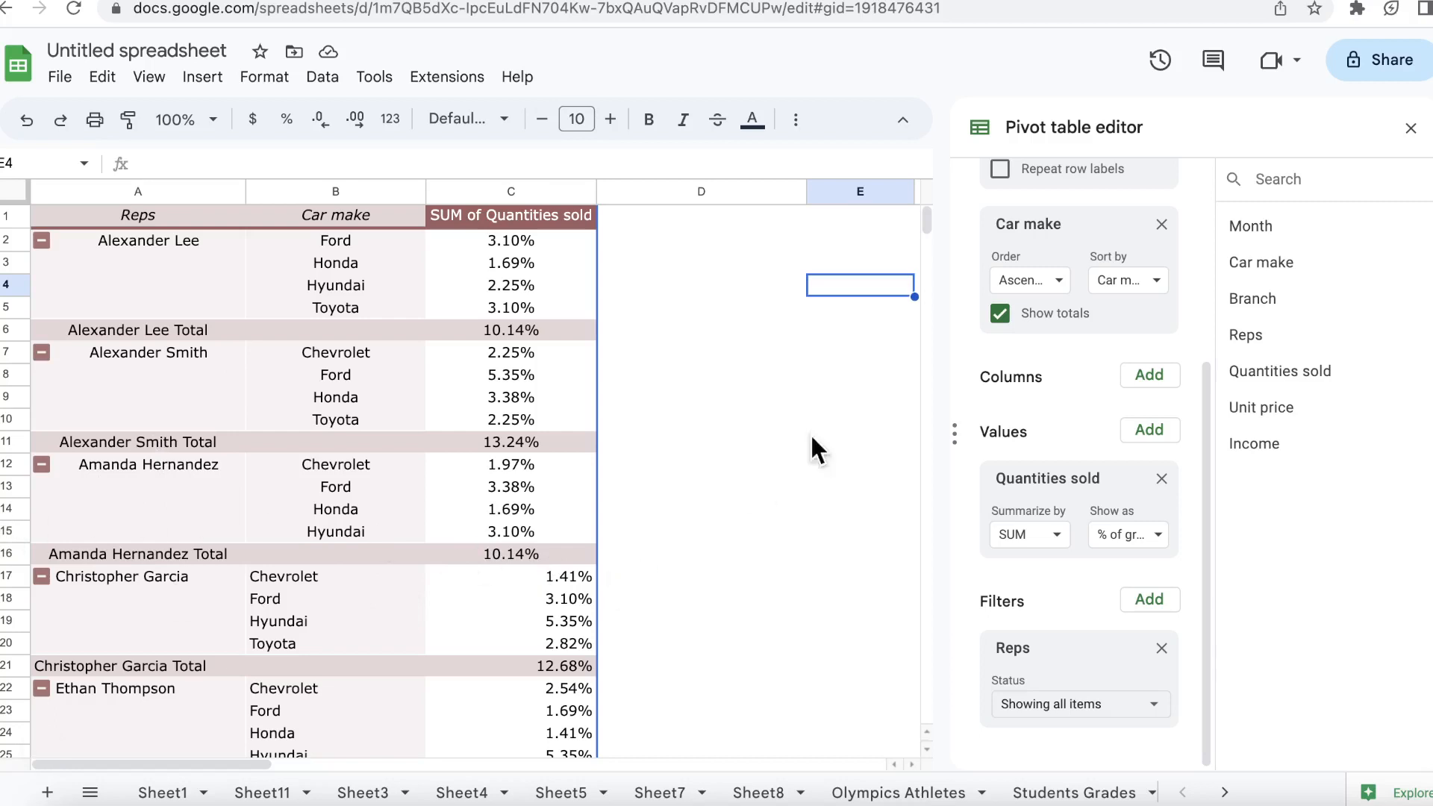
pyautogui.moveTo(1253, 226); pyautogui.dragTo(1042, 508)
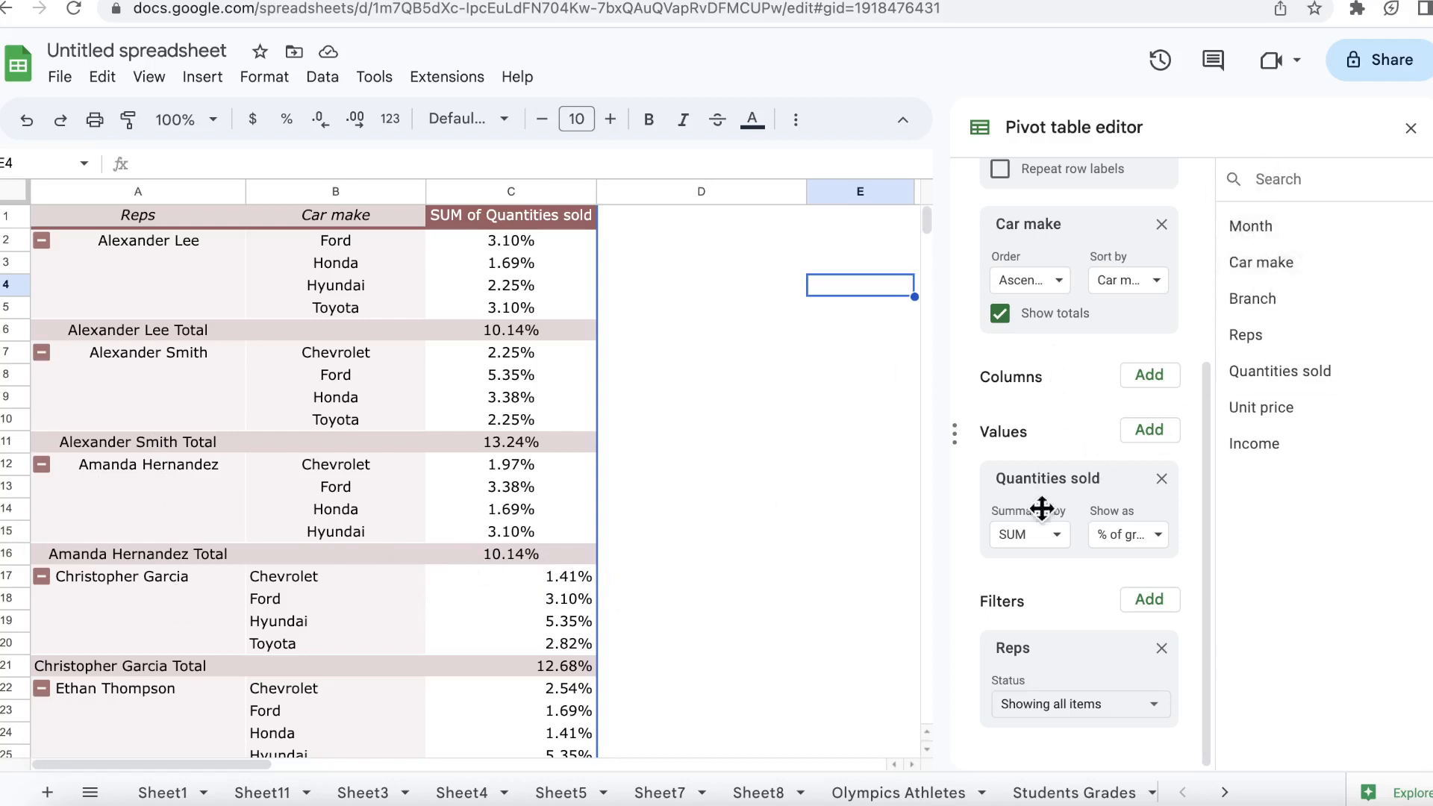